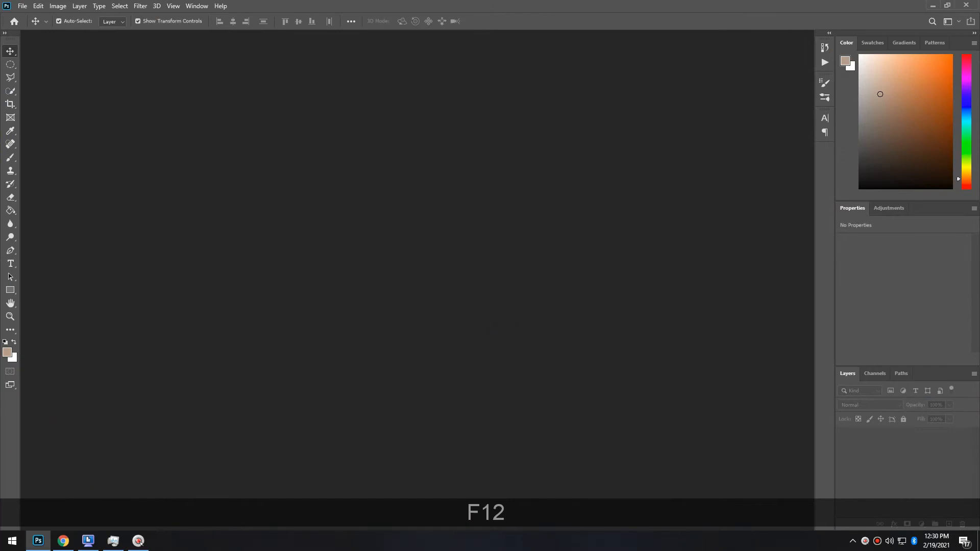
Start a new Photoshop document with Ctrl+N
key(ctrl+n)
Create a 36 × 24 inch document
click(713, 165)
click(684, 201)
double_click(646, 164)
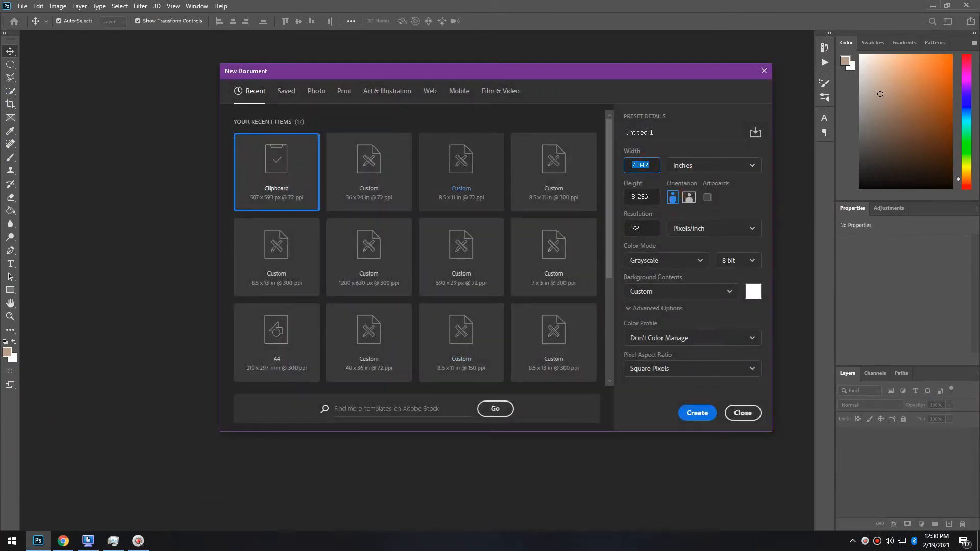
text(36)
key(Tab)
key(Tab)
text(24)
key(Tab)
key(Tab)
key(Return)
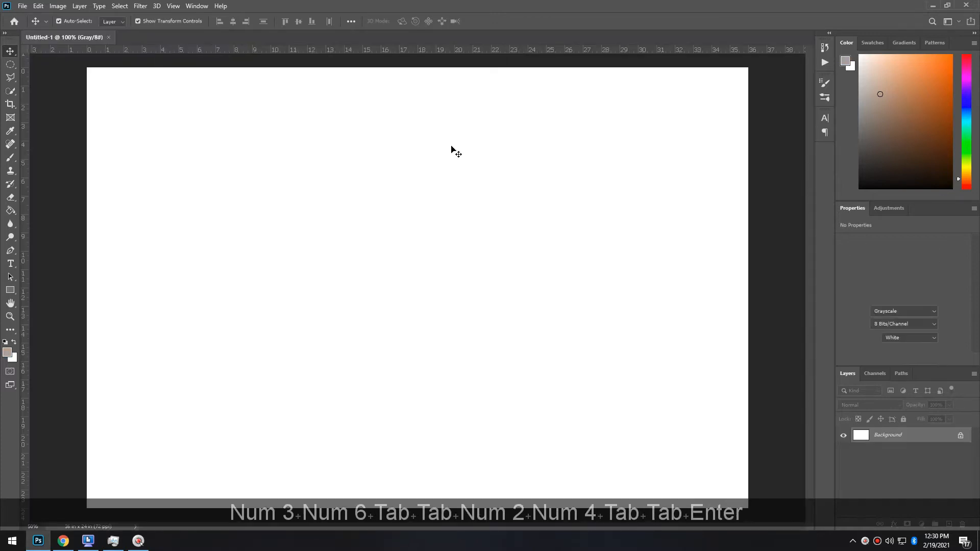
Place the toddler photo from the desktop into the document
click(39, 541)
drag(18, 381, 357, 341)
key(Return)
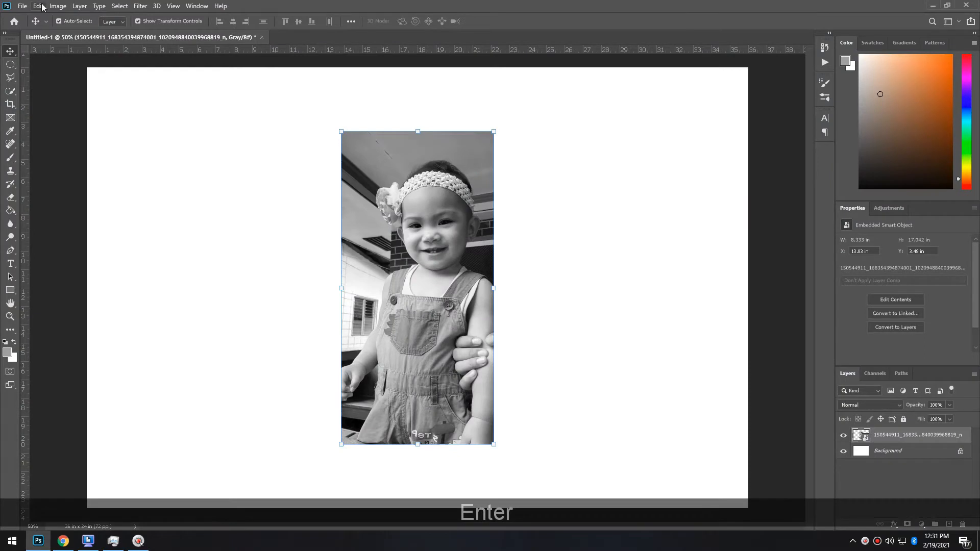
Convert the document to RGB Color without flattening or rasterizing the smart object
click(57, 5)
mouse_move(67, 15)
click(194, 56)
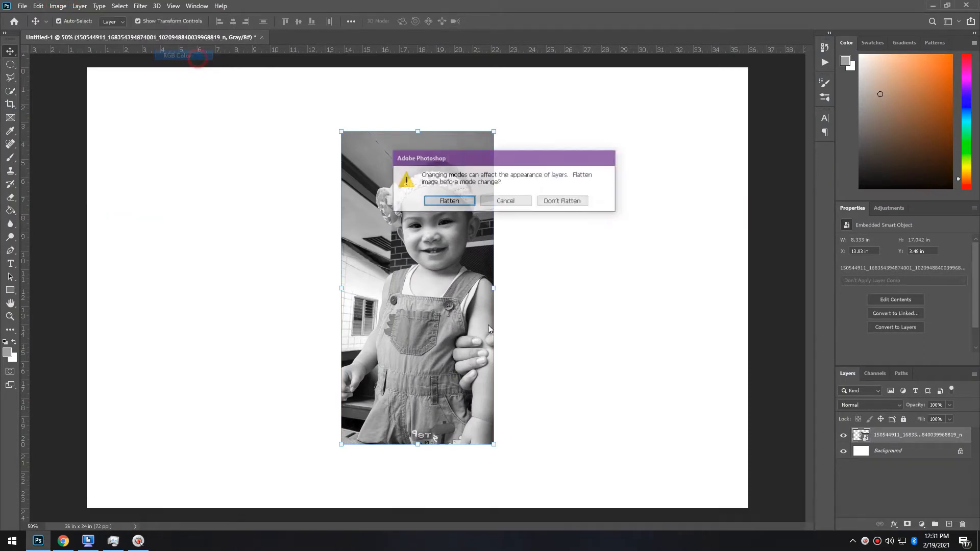
click(568, 200)
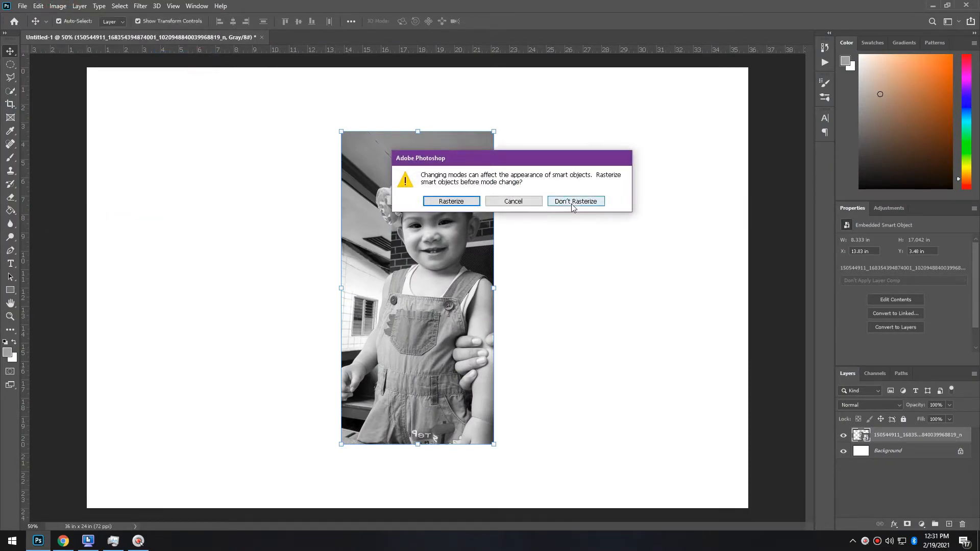
click(573, 203)
scroll(430, 332, up, 2)
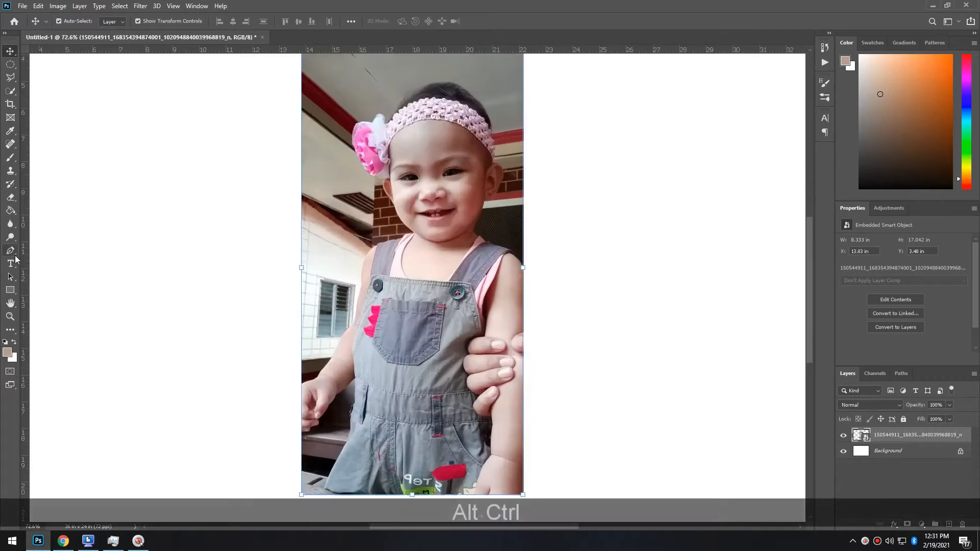
With the Pen tool, trace from the neck up the jaw, cheek and left ear
click(13, 256)
scroll(354, 381, up, 1)
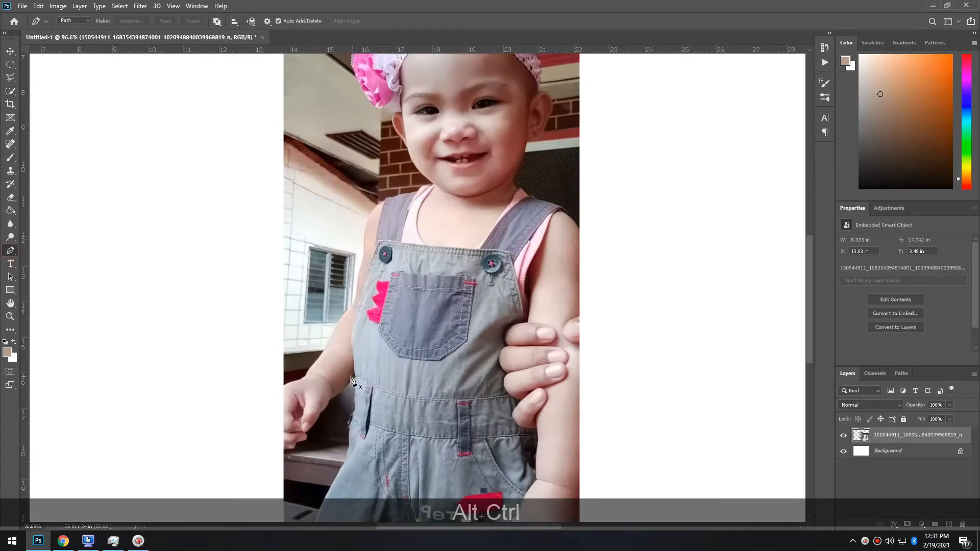
scroll(373, 354, down, 1)
scroll(502, 72, up, 3)
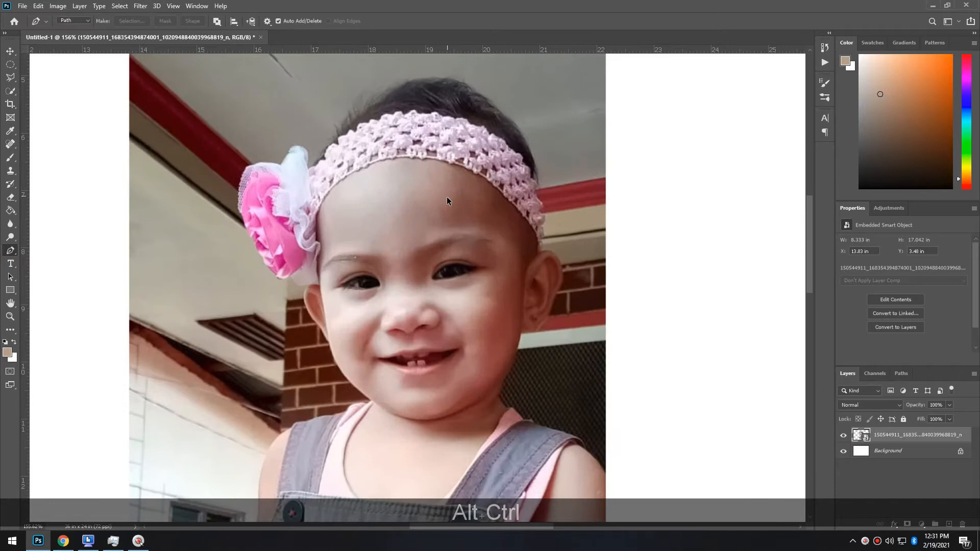
scroll(333, 428, up, 2)
drag(360, 456, 363, 449)
click(378, 416)
click(391, 393)
scroll(359, 364, up, 3)
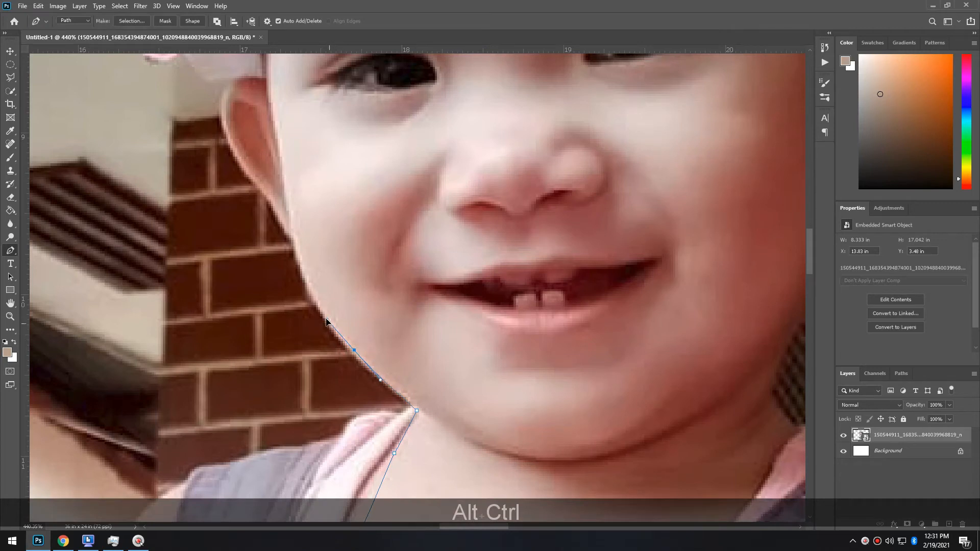
drag(301, 263, 294, 244)
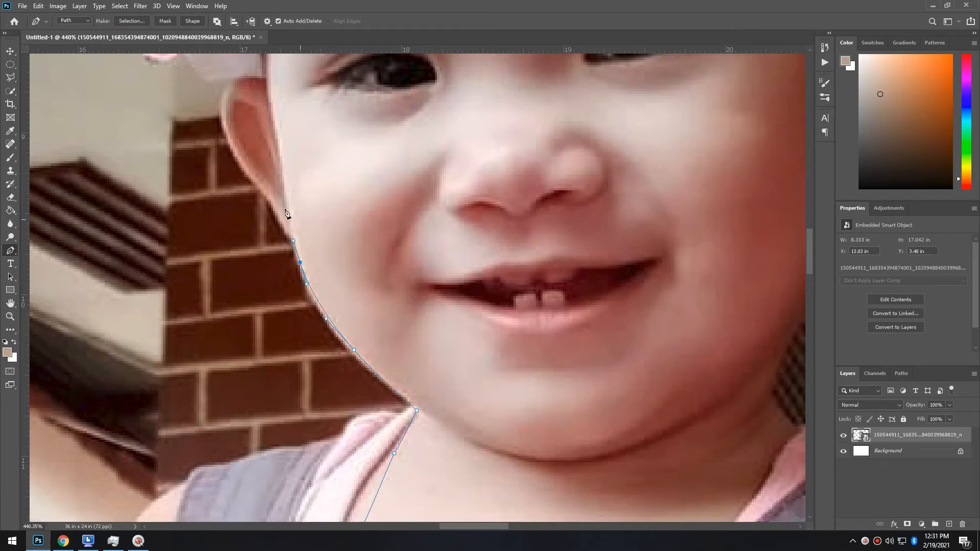
drag(219, 100, 221, 90)
Continue the path around the headband flower to the tulle tip
key(space)
drag(236, 126, 266, 267)
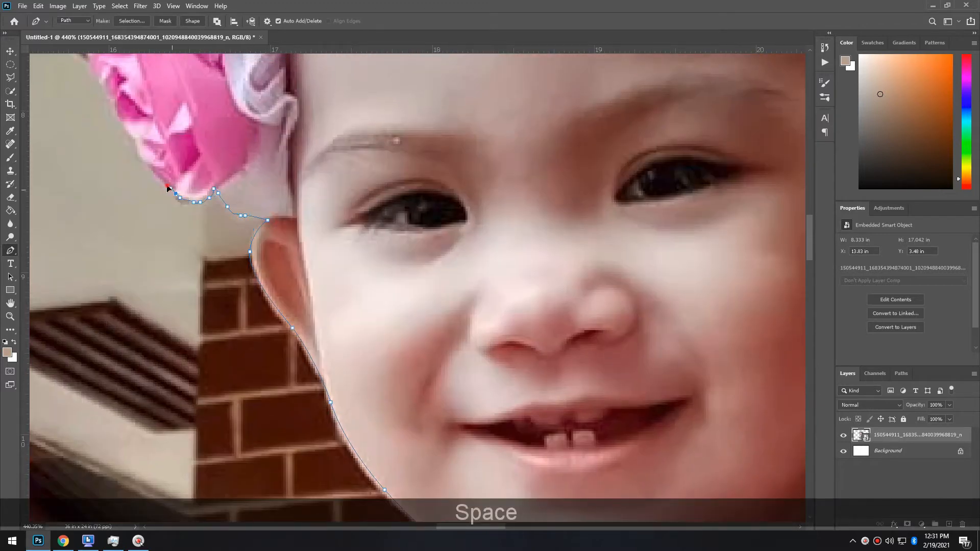
drag(143, 161, 137, 153)
drag(116, 120, 111, 104)
key(space)
drag(124, 149, 284, 399)
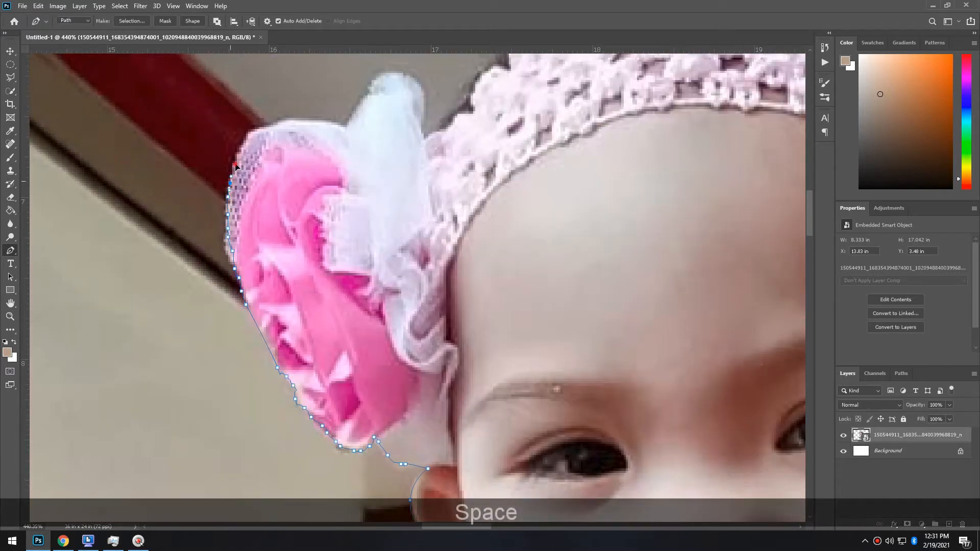
drag(268, 126, 299, 122)
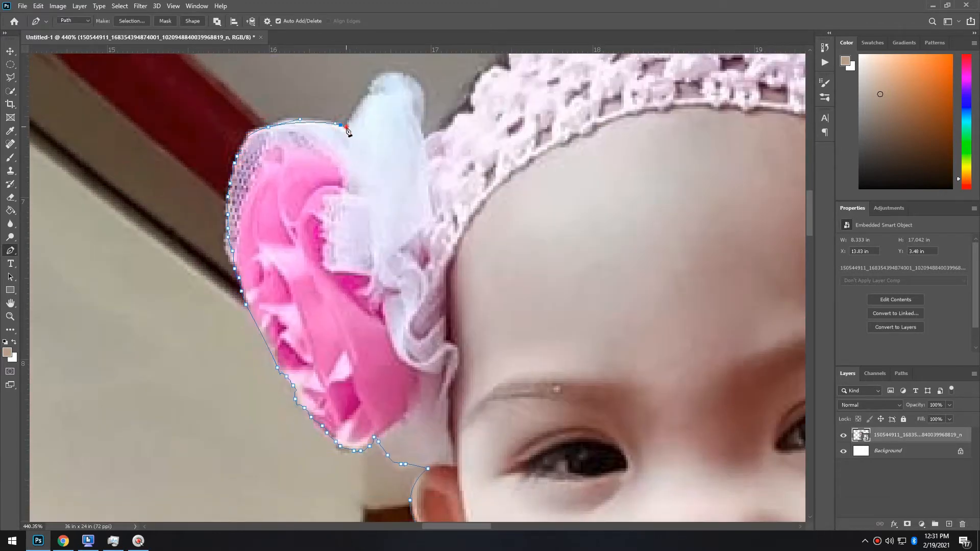
drag(378, 75, 394, 73)
Trace the path along the hairline and down the hair
key(space)
drag(461, 124, 232, 391)
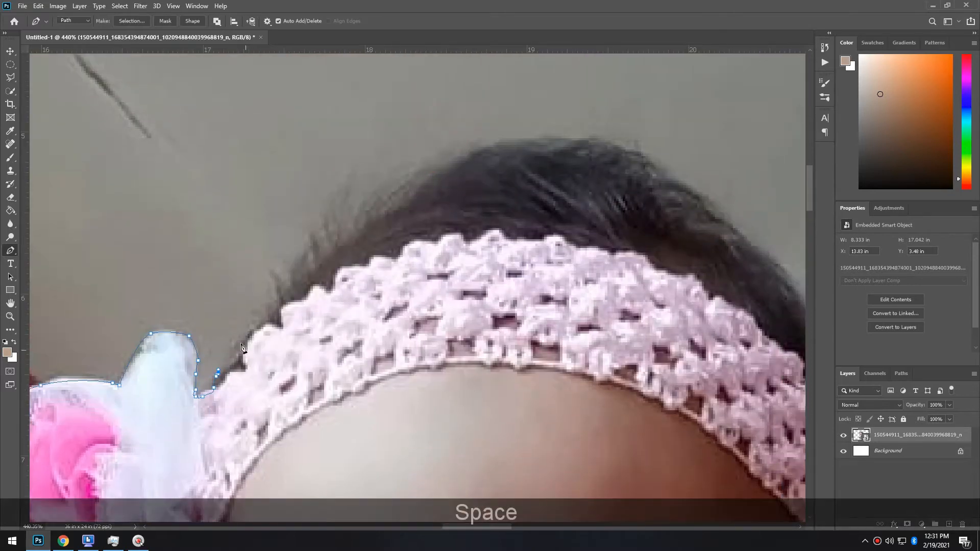
click(519, 149)
click(538, 147)
click(550, 145)
click(561, 145)
click(567, 144)
click(579, 148)
click(763, 261)
click(779, 274)
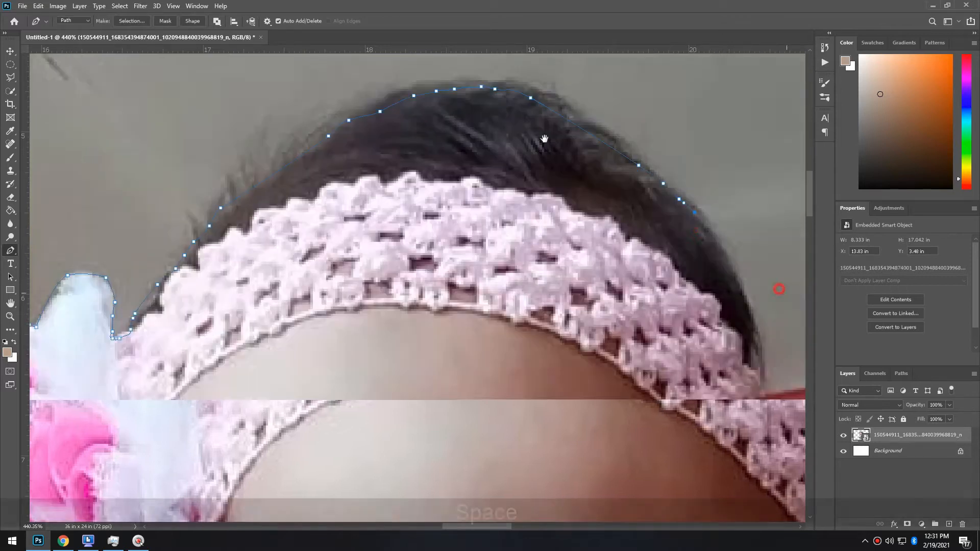
Trace down the right edge of the headband and around the right ear
key(space)
drag(778, 274, 589, 208)
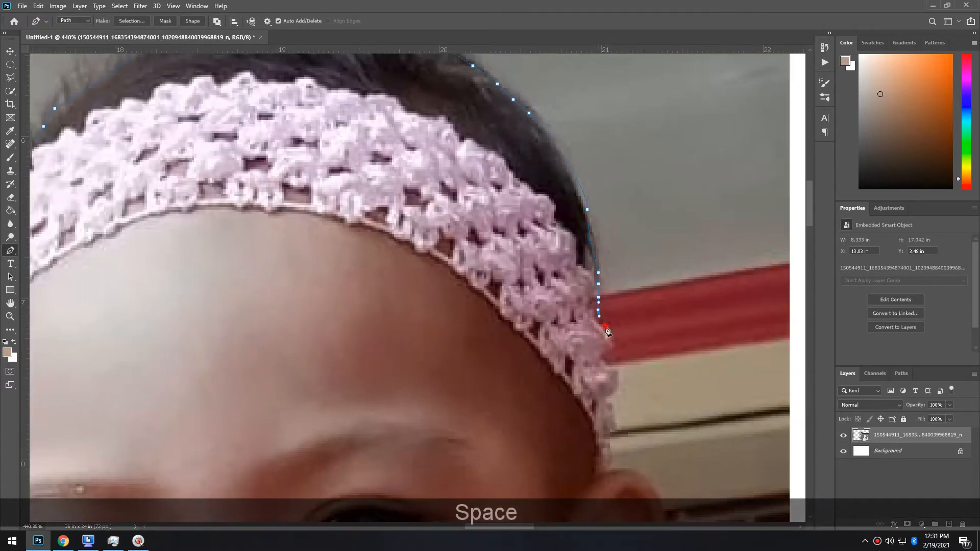
click(608, 369)
click(615, 373)
click(613, 388)
click(611, 393)
click(606, 467)
key(space)
drag(613, 472, 485, 172)
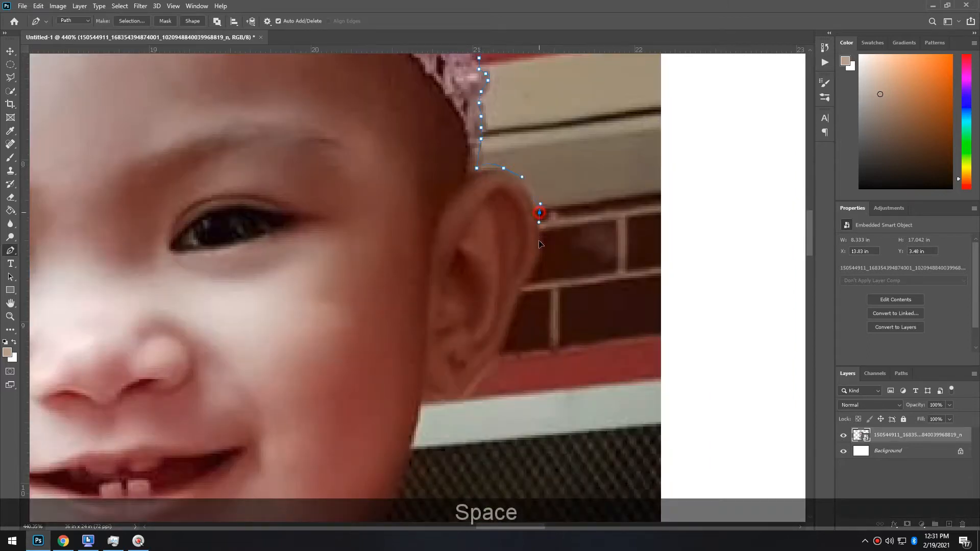
click(517, 298)
click(501, 339)
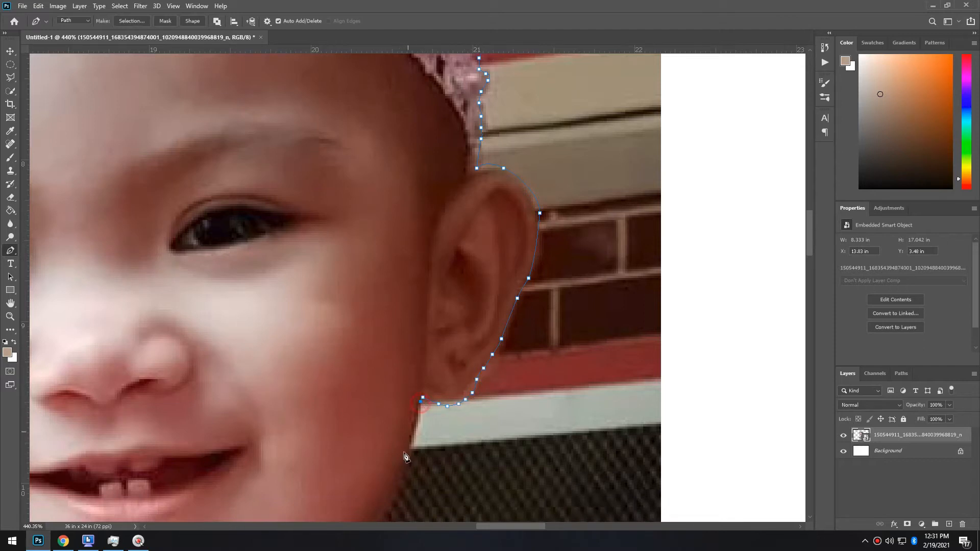
Finish the path along the chin and neck back to the start
drag(379, 501, 486, 164)
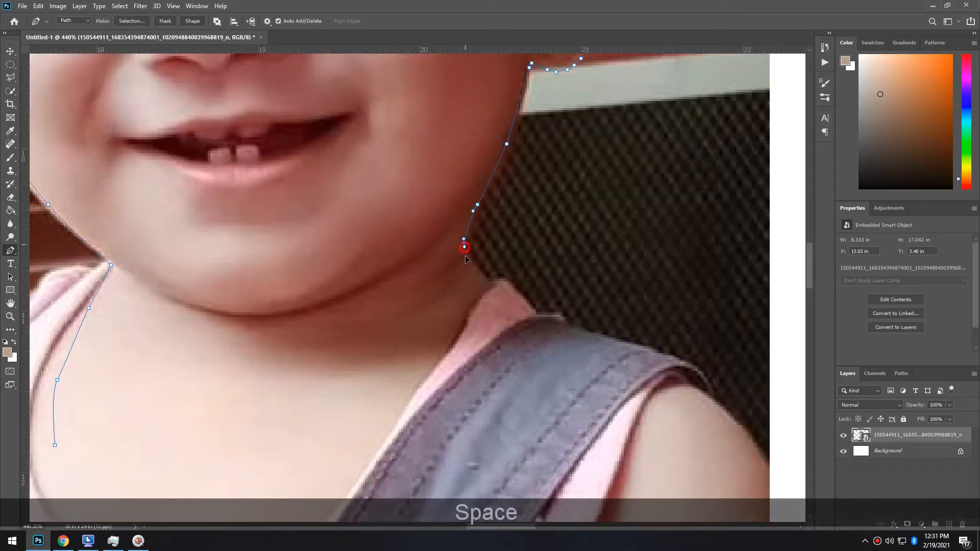
drag(486, 294, 546, 102)
click(416, 276)
click(326, 336)
click(276, 338)
click(196, 323)
click(153, 305)
click(115, 284)
scroll(303, 133, down, 7)
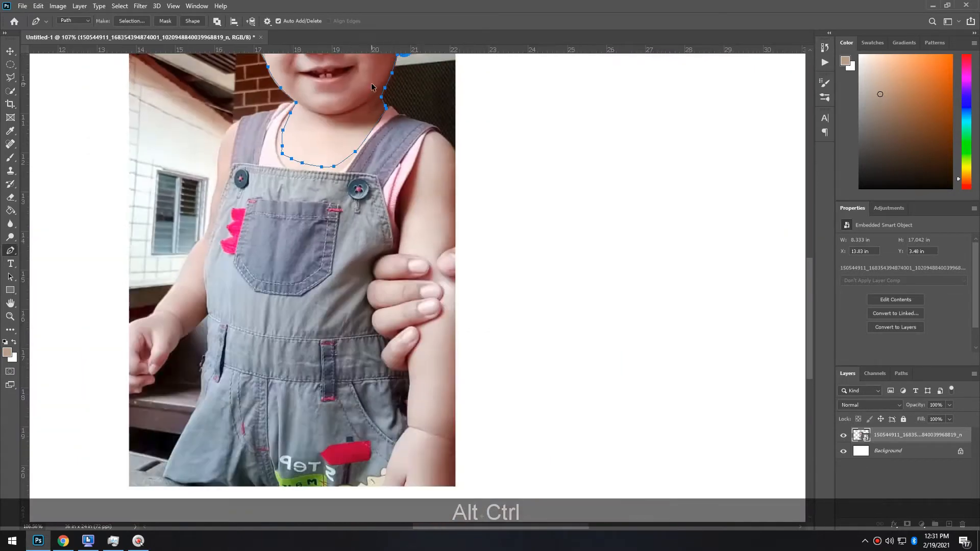
scroll(434, 241, up, 3)
scroll(465, 170, up, 3)
right_click(453, 190)
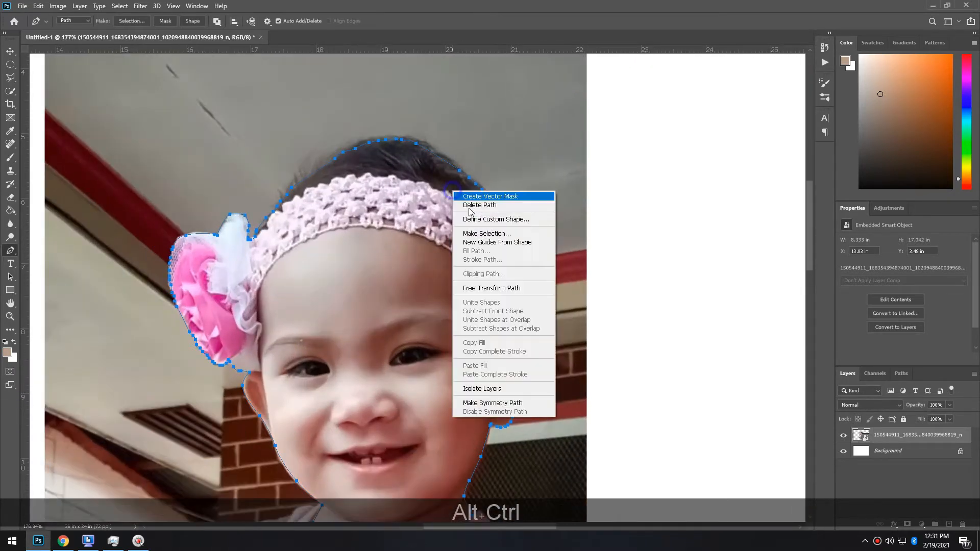
Make a selection from the head path and refine the hair edge in Select and Mask
click(490, 235)
click(554, 146)
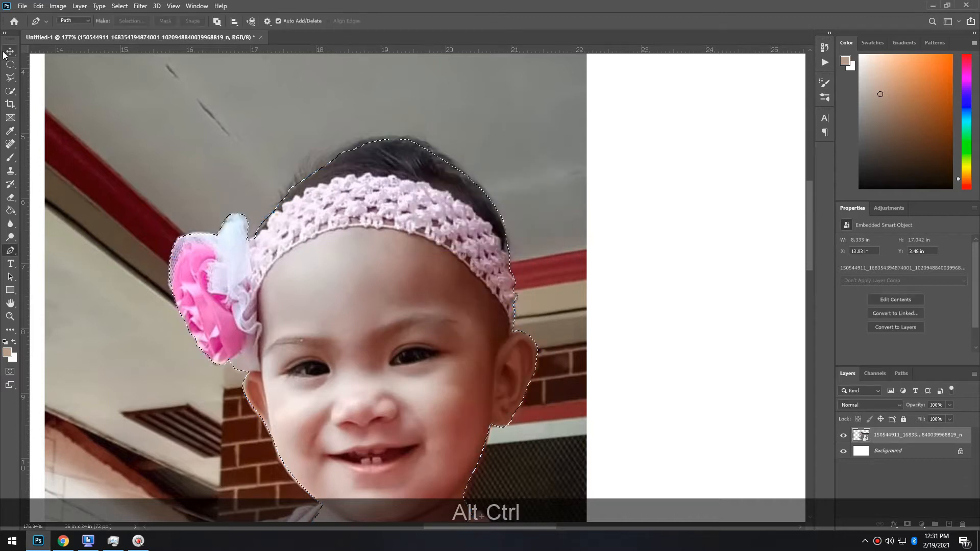
key(w)
right_click(396, 190)
click(446, 235)
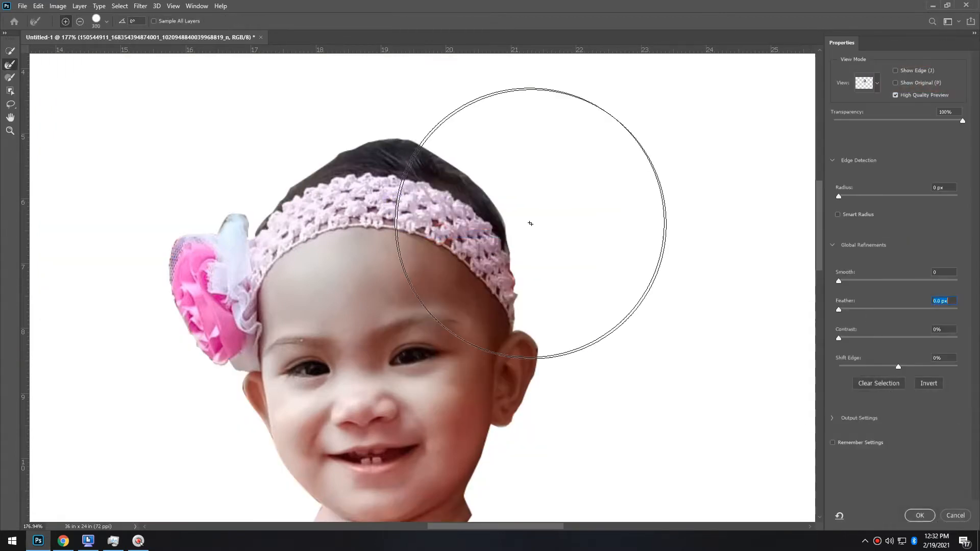
key(bracketleft)
key(bracketleft)
key(bracketleft)
key(bracketleft)
key(bracketleft)
key(bracketleft)
key(bracketleft)
key(bracketleft)
mouse_move(519, 221)
mouse_down()
mouse_move(519, 240)
mouse_move(508, 210)
mouse_move(452, 158)
mouse_move(371, 132)
mouse_move(300, 170)
mouse_move(286, 190)
mouse_up()
click(919, 514)
Copy the selected head to a new layer and delete the original photo layer
key(ctrl+j)
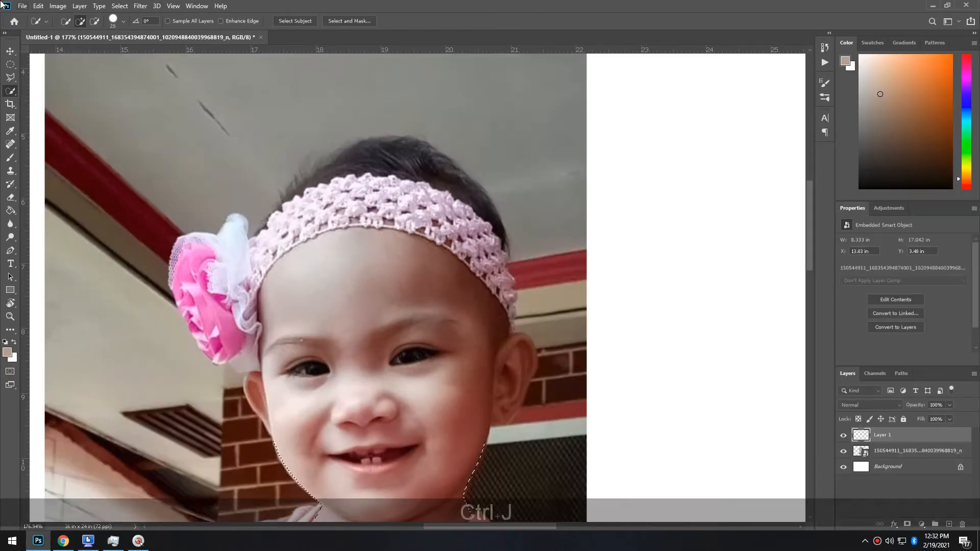
key(Delete)
scroll(450, 370, down, 5)
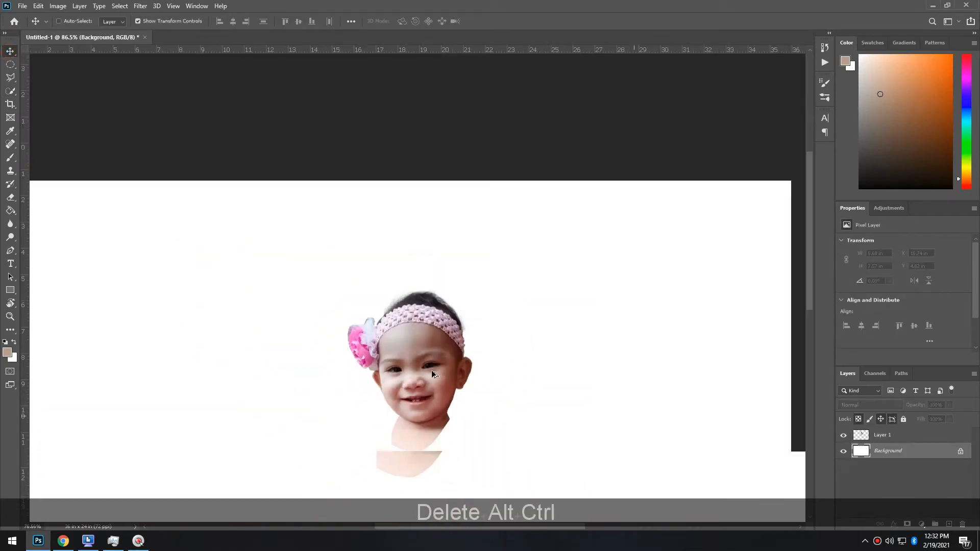
scroll(476, 254, up, 2)
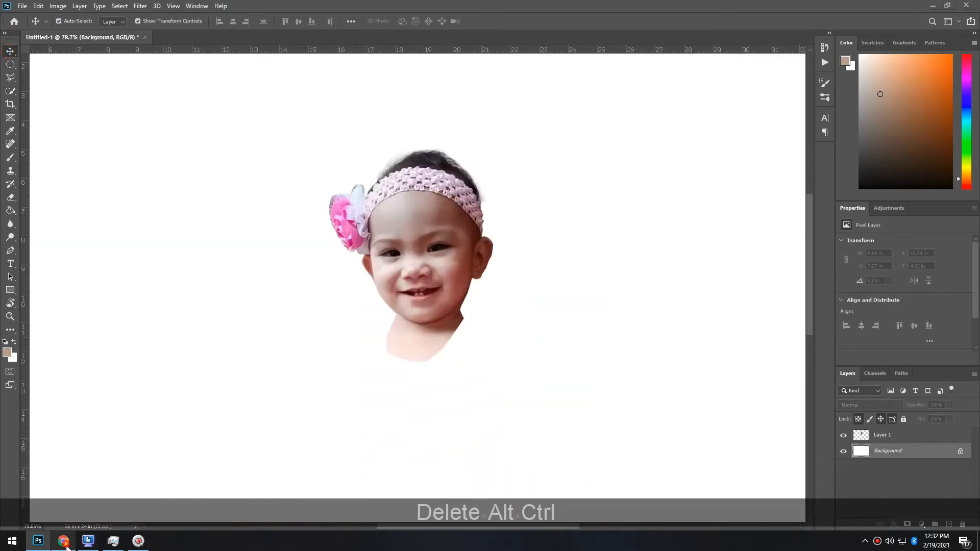
click(63, 541)
Search Google Images for 'pink gown for 1 year old baby girl'
click(337, 9)
click(344, 23)
key(ctrl+a)
text(pink goiwn)
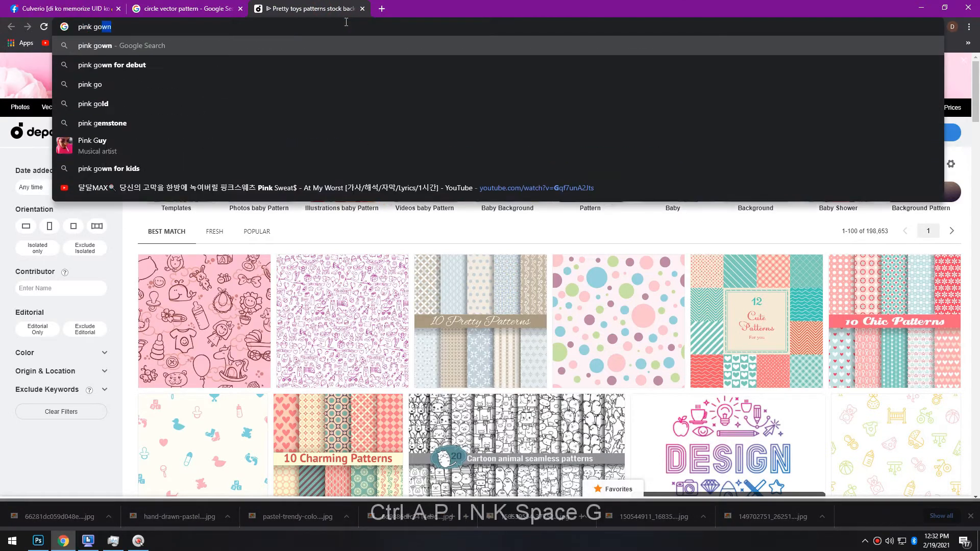
key(BackSpace)
key(BackSpace)
key(BackSpace)
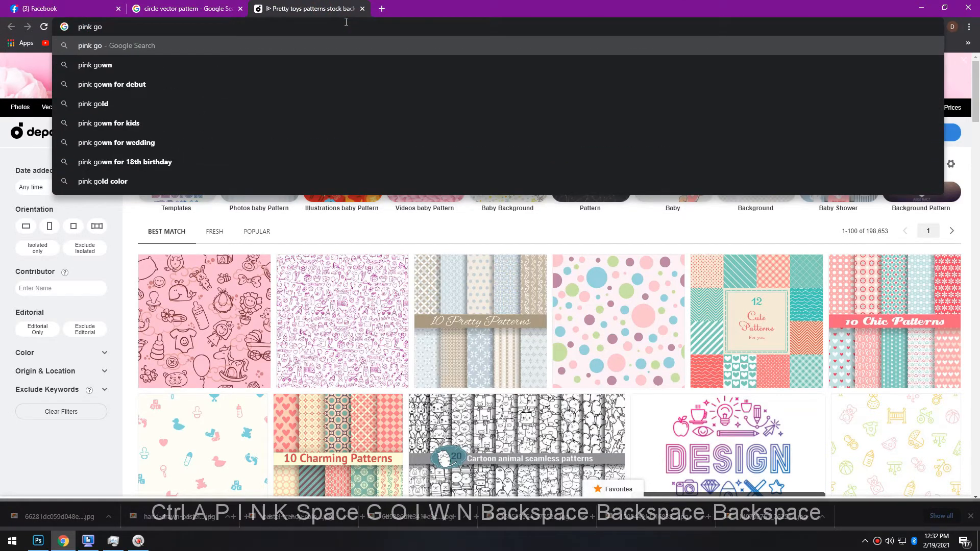
text(wn for 1 yeart)
key(Down)
key(Return)
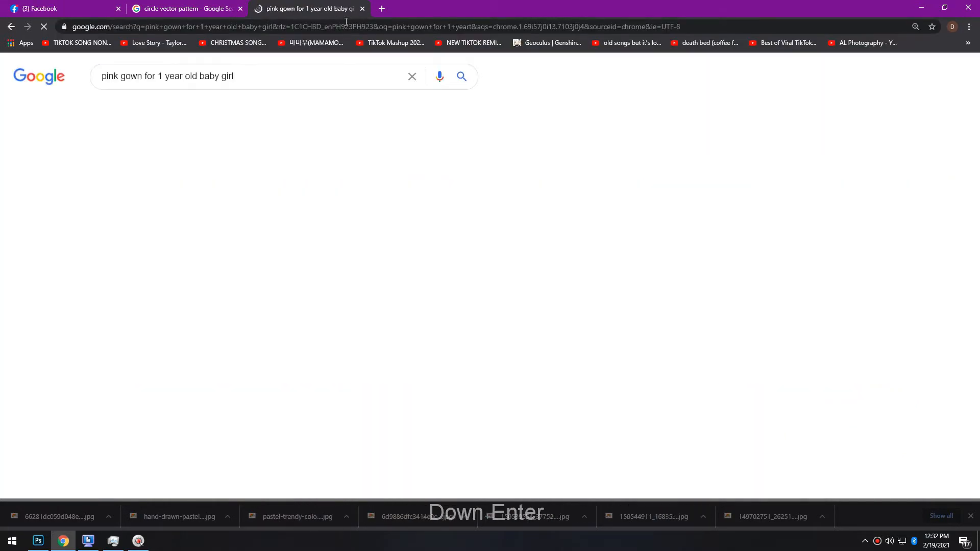
click(150, 112)
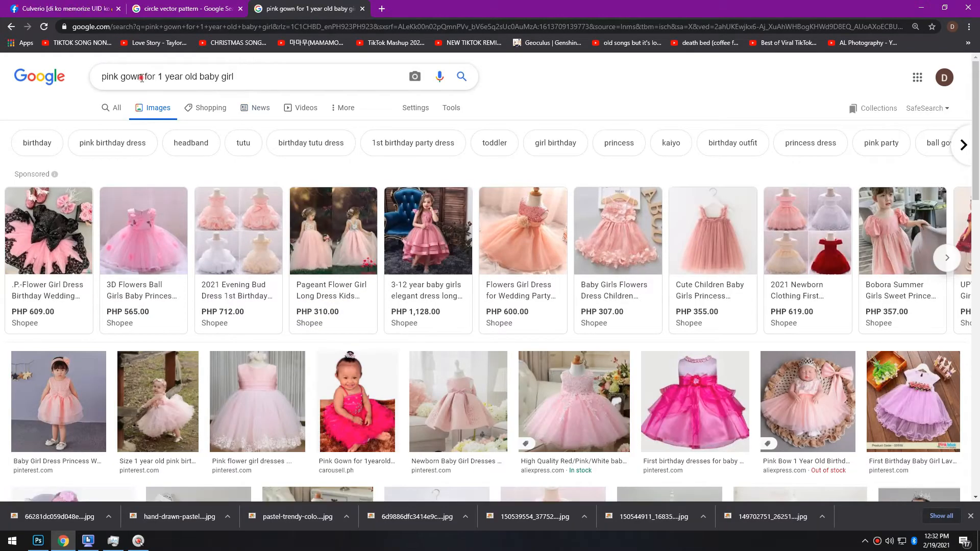
Change the search to 'little pony' and browse the image results
drag(123, 78, 69, 61)
text(little )
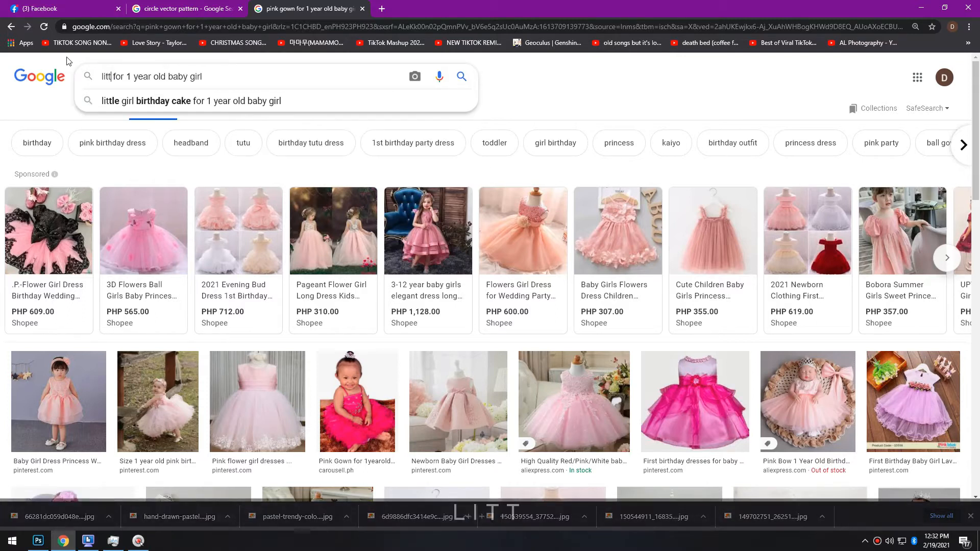
text(opny)
key(BackSpace)
key(BackSpace)
key(BackSpace)
key(BackSpace)
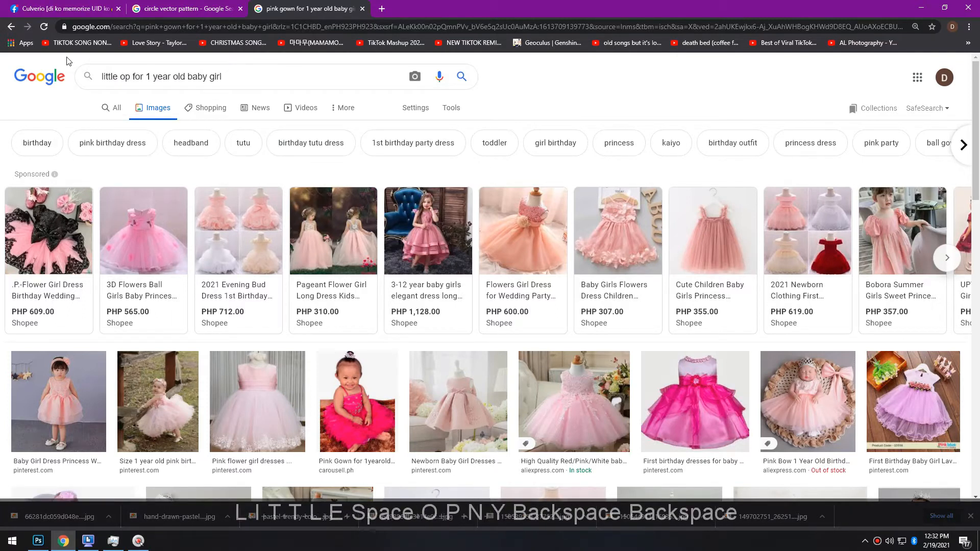
text(pony)
key(Return)
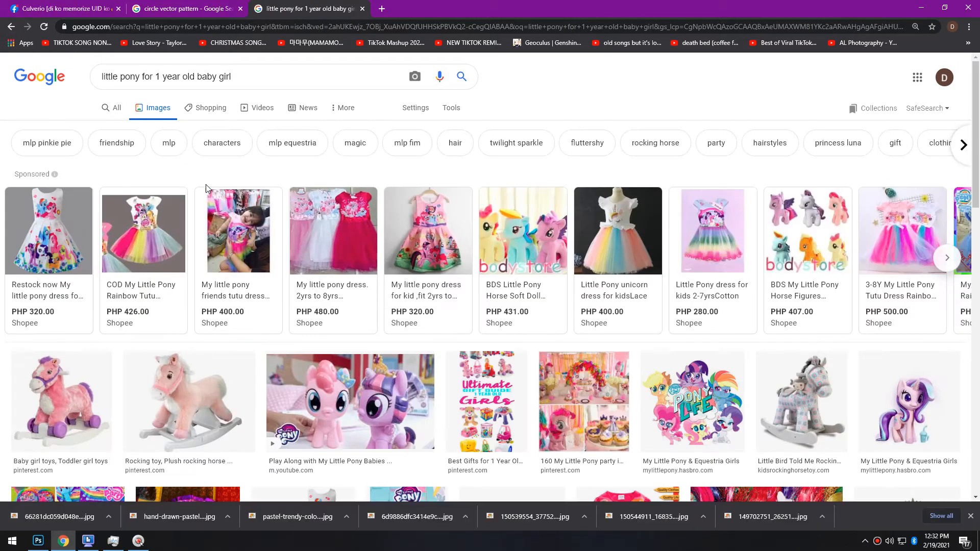
scroll(592, 244, down, 9)
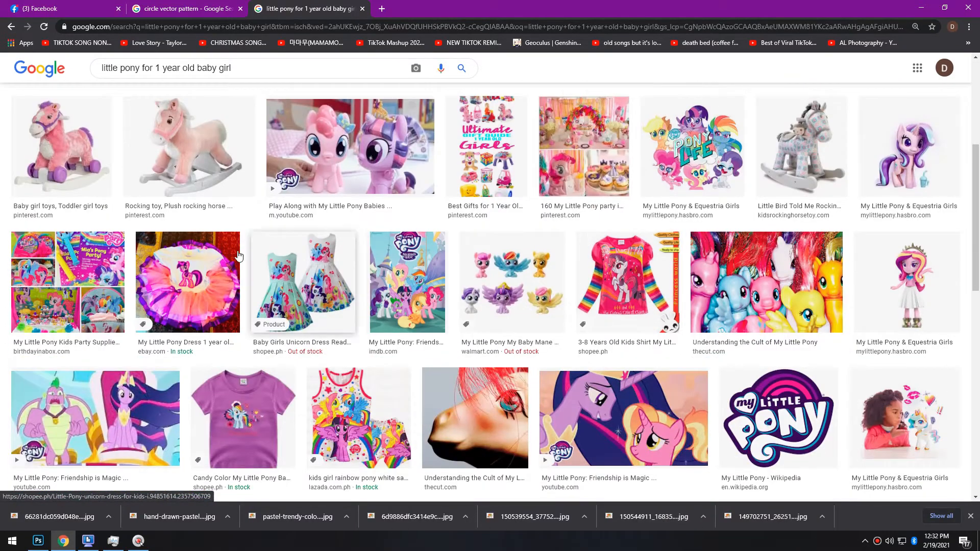
scroll(439, 256, down, 3)
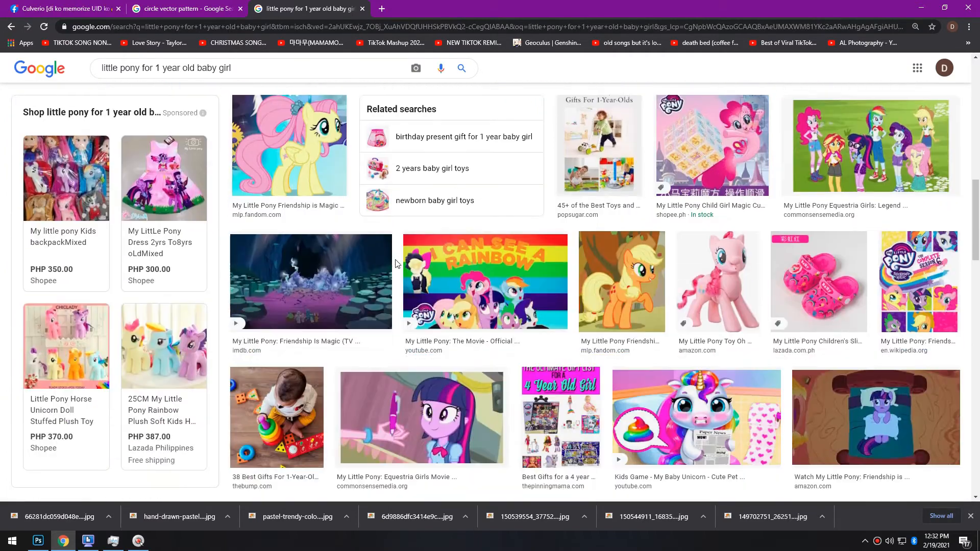
scroll(637, 257, up, 7)
scroll(637, 257, up, 4)
click(736, 139)
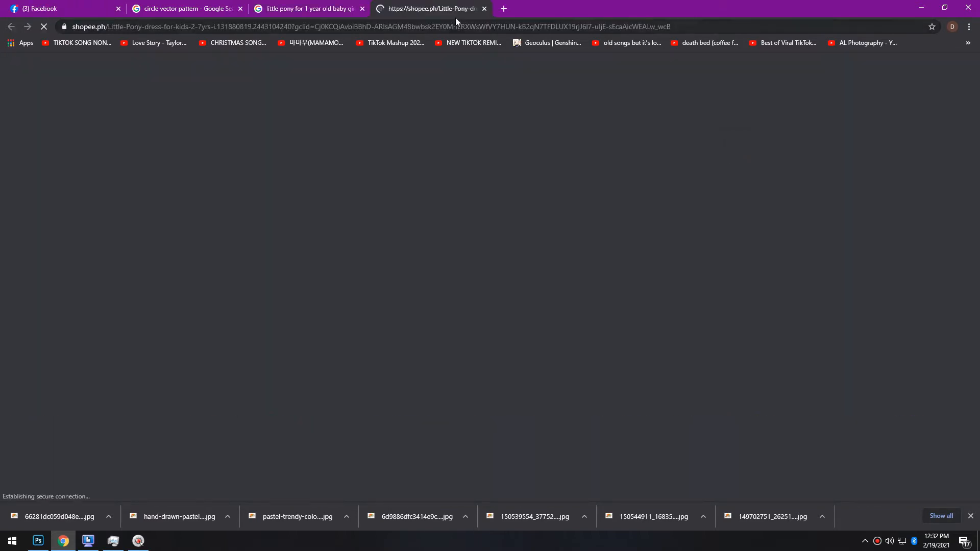
click(485, 8)
scroll(241, 245, down, 2)
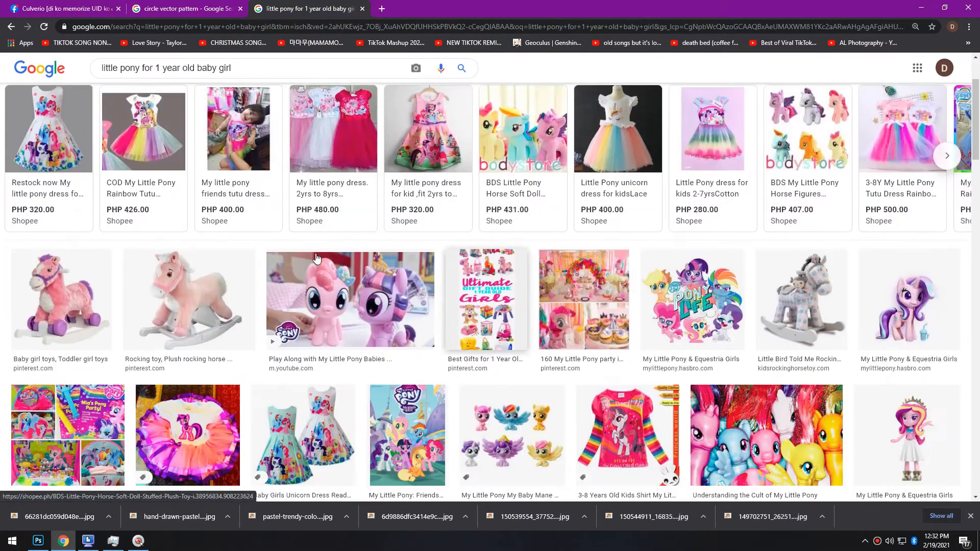
scroll(242, 245, up, 2)
Search 'little pony costume' and copy the enlarged pink tutu dress photo
click(141, 78)
text(cost)
text(ume)
key(Return)
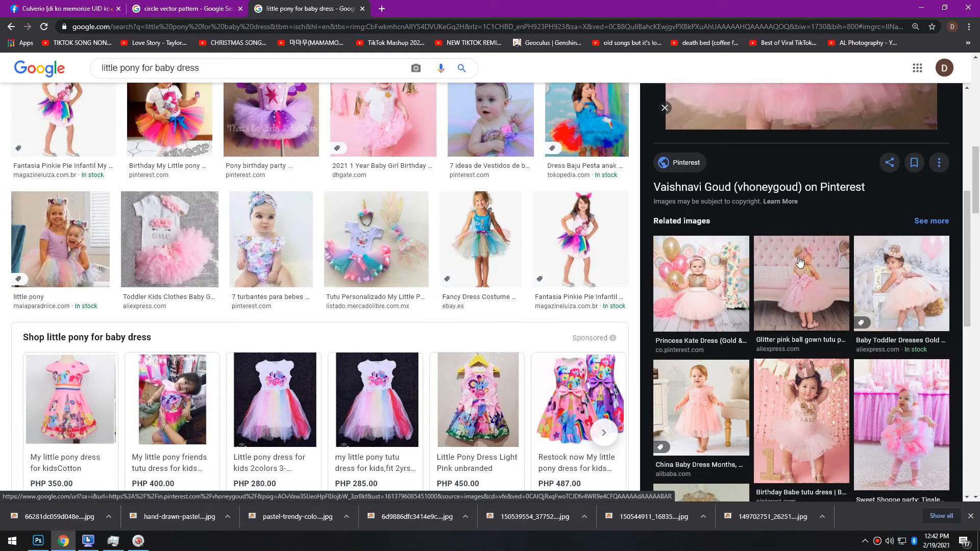
scroll(800, 262, down, 5)
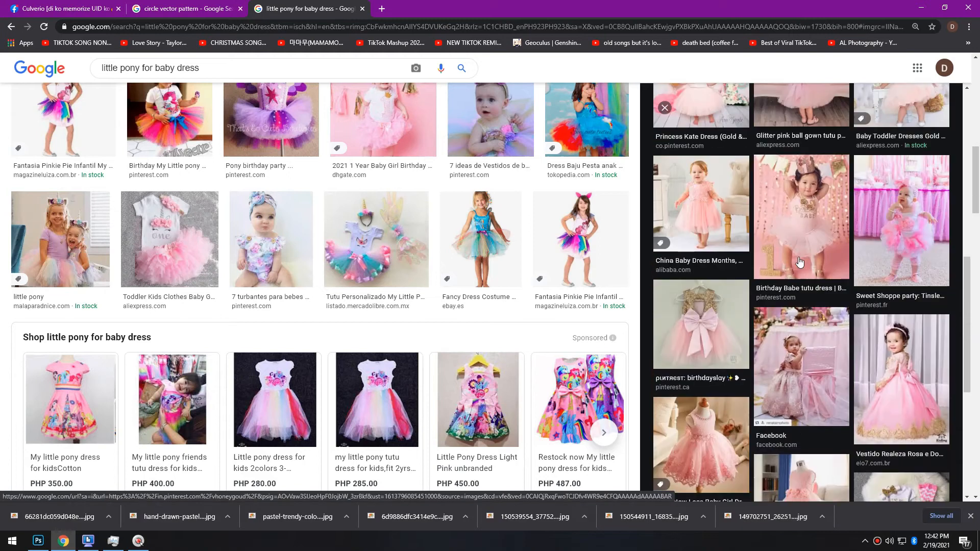
click(798, 199)
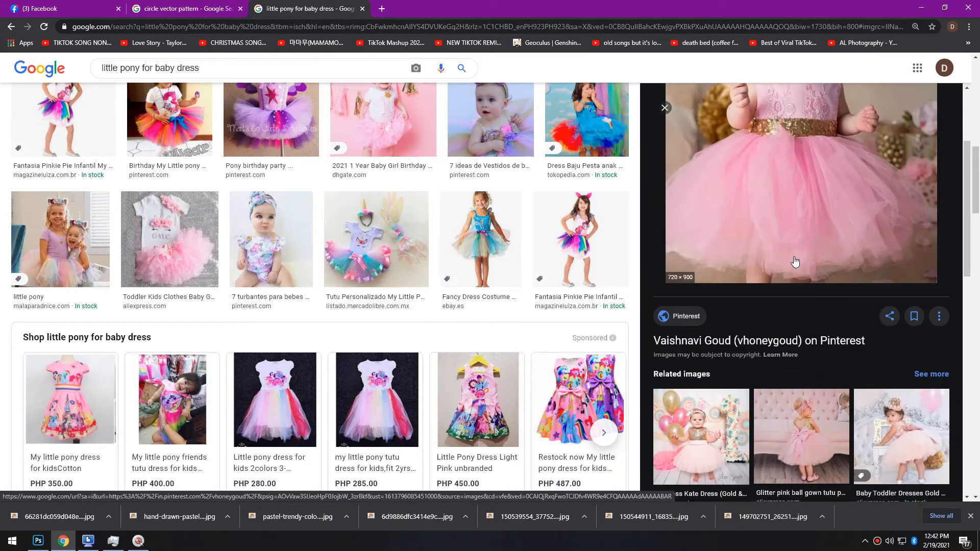
right_click(793, 176)
click(821, 297)
Paste the pink-dress photo into the banner, shrink it and move it left onto the canvas
key(alt+Tab)
key(ctrl+v)
mouse_move(536, 153)
mouse_down()
mouse_move(474, 188)
mouse_move(562, 121)
mouse_move(545, 166)
mouse_up()
drag(446, 364, 373, 376)
key(Return)
Start a pen path along the skirt hem and up the tutu's left edge
drag(225, 315, 211, 381)
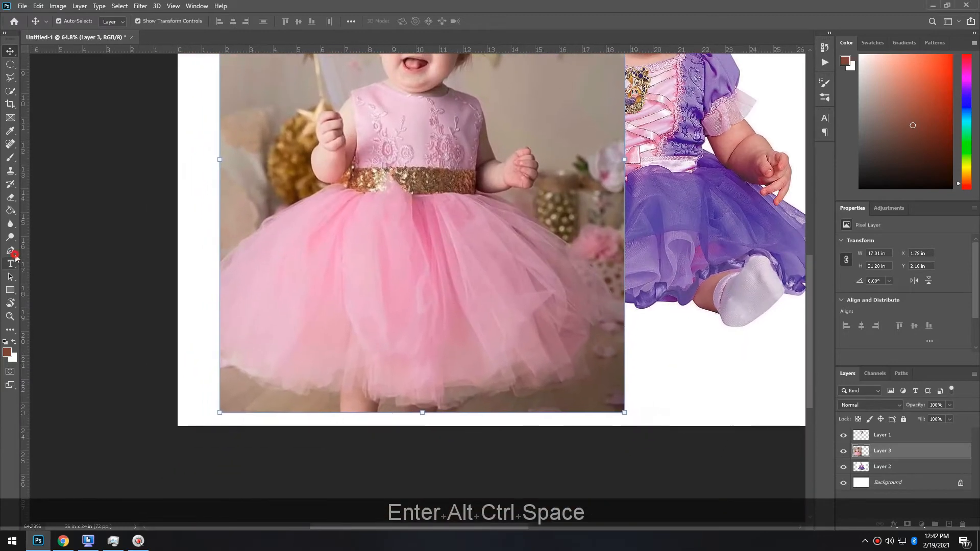
click(15, 255)
scroll(315, 421, up, 4)
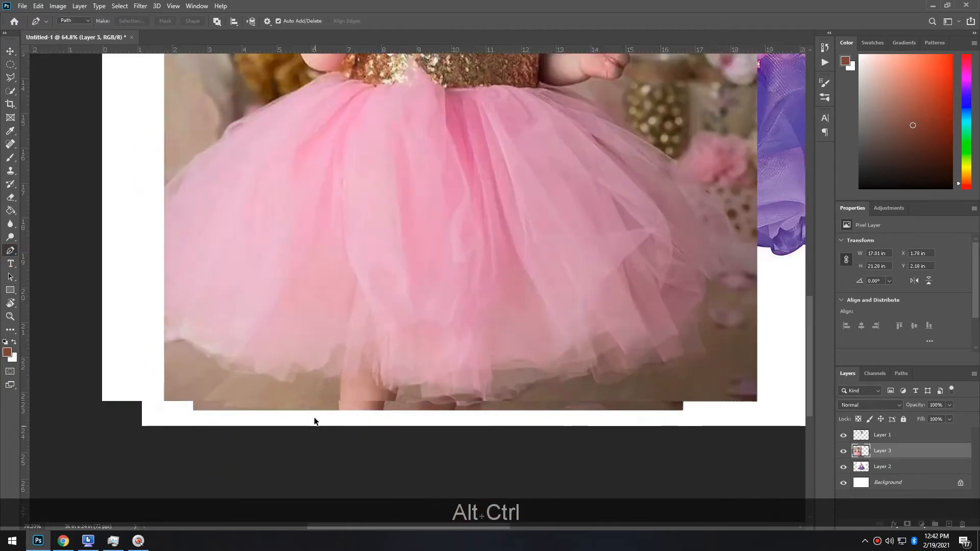
click(347, 402)
click(350, 362)
click(323, 356)
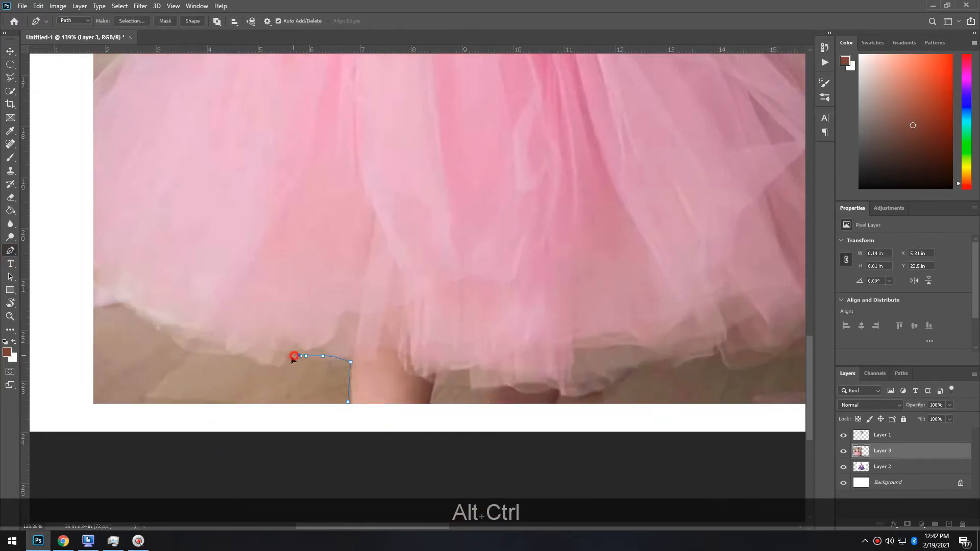
click(251, 354)
click(231, 348)
click(203, 346)
click(177, 340)
click(163, 331)
click(154, 323)
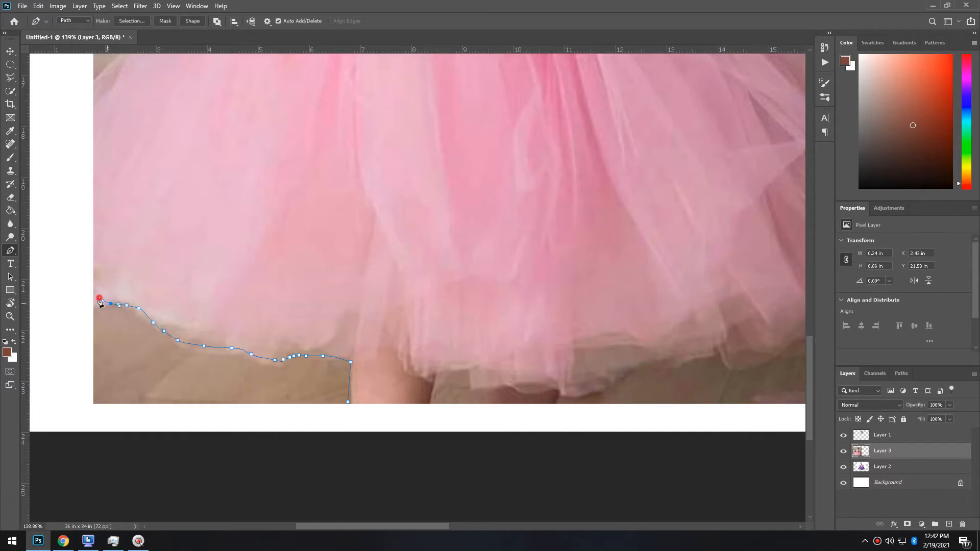
drag(137, 229, 201, 402)
click(154, 247)
drag(211, 193, 230, 176)
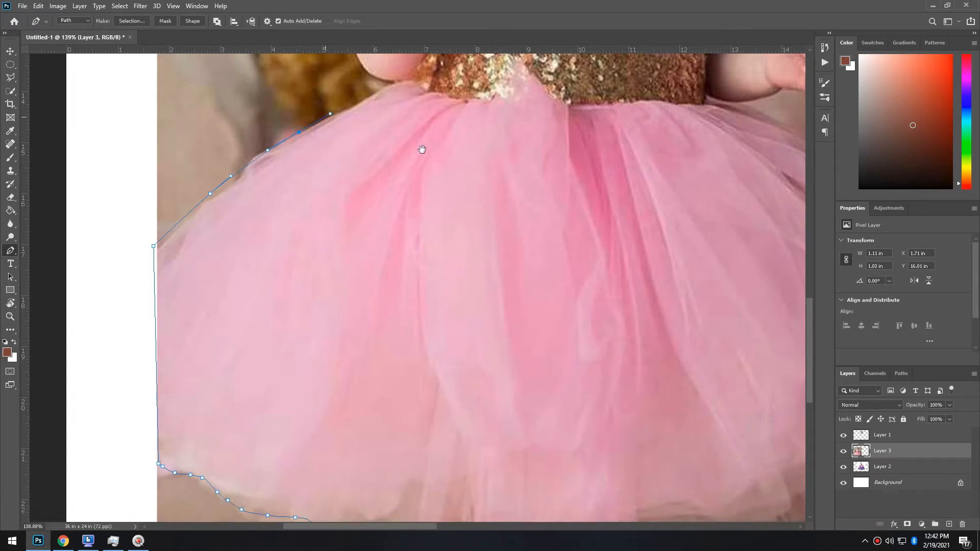
Continue the path up the left arm, around the fist and up to the shoulder
drag(415, 159, 353, 374)
ctrl+click(306, 342)
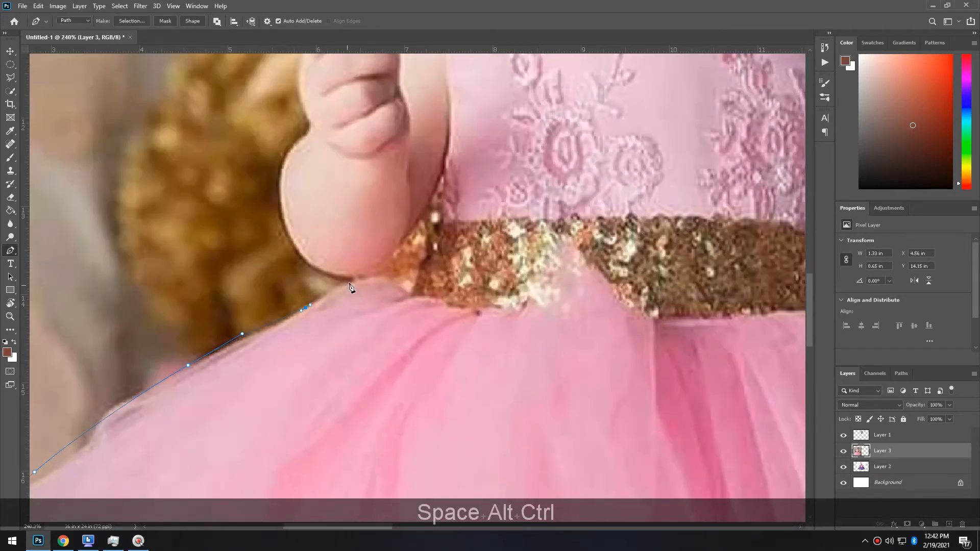
drag(298, 248, 283, 222)
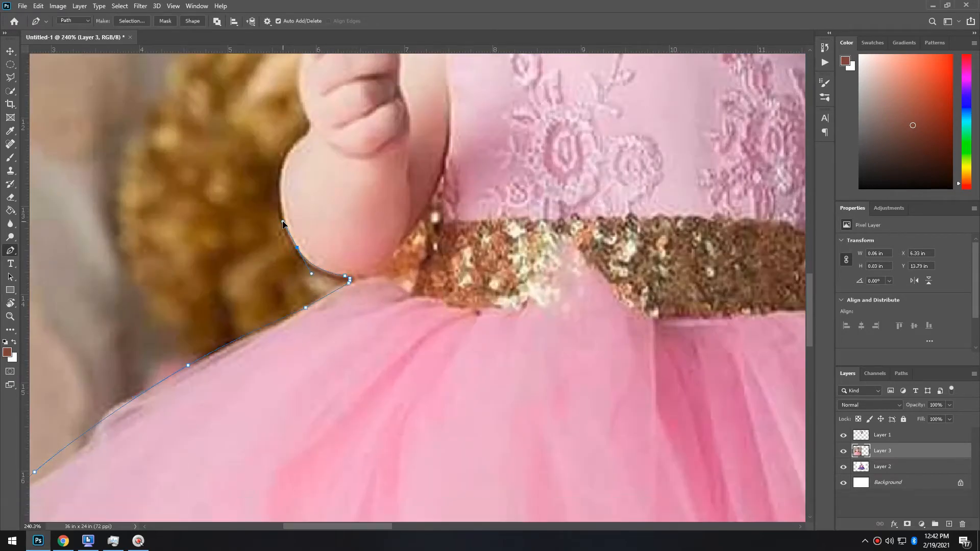
drag(284, 174, 295, 266)
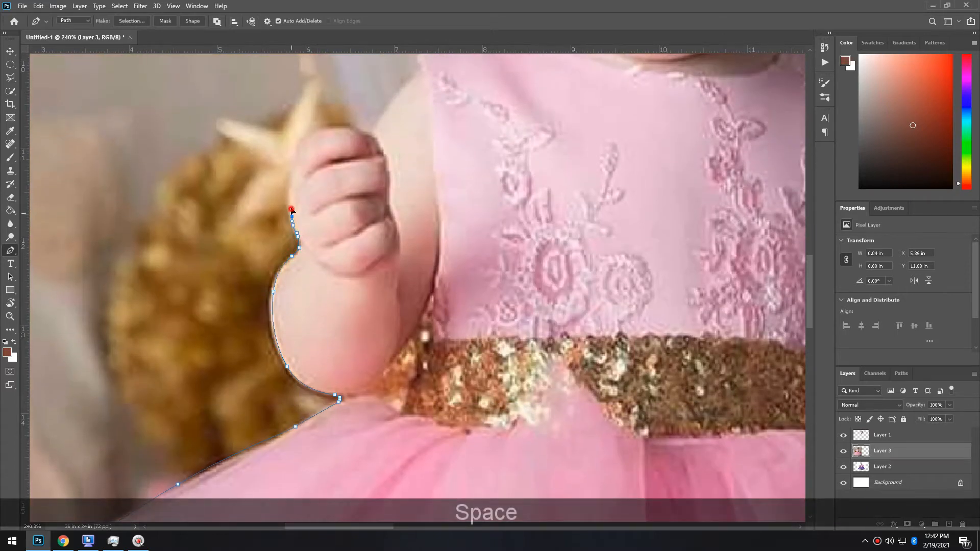
drag(302, 141, 330, 300)
click(348, 125)
click(356, 127)
click(362, 130)
click(367, 131)
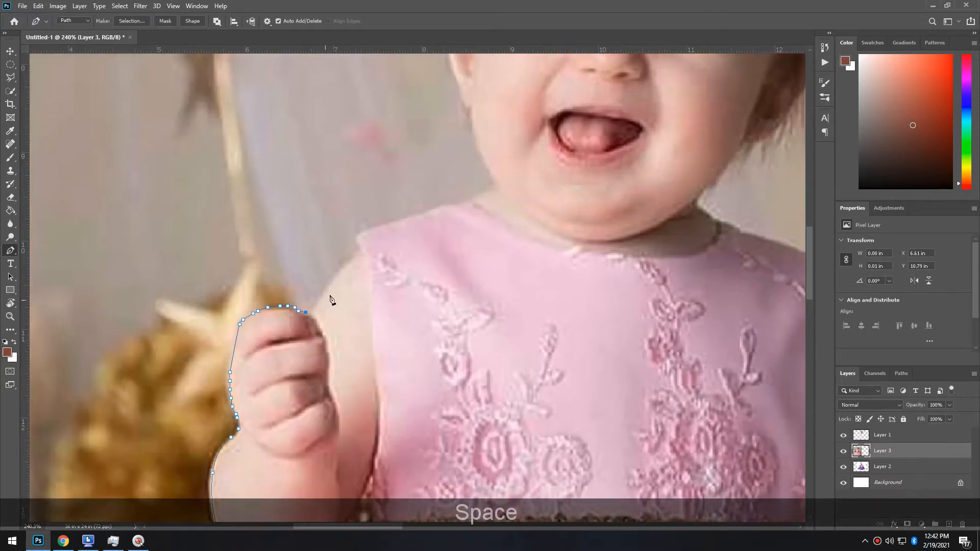
click(351, 256)
click(358, 242)
click(357, 233)
Close the path around the neckline, right shoulder, right arm and the tutu's right edge
click(409, 211)
drag(417, 210, 425, 210)
click(486, 136)
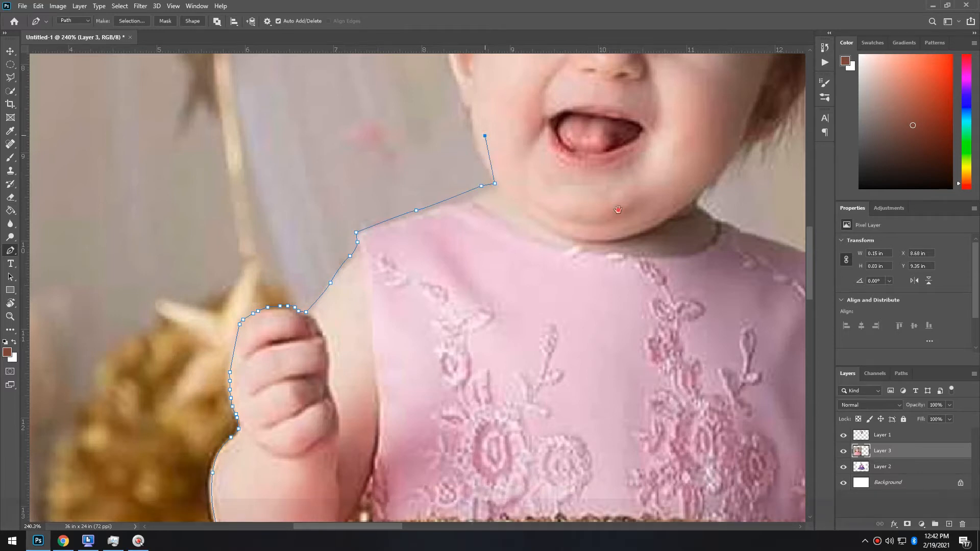
drag(485, 136, 263, 200)
click(480, 228)
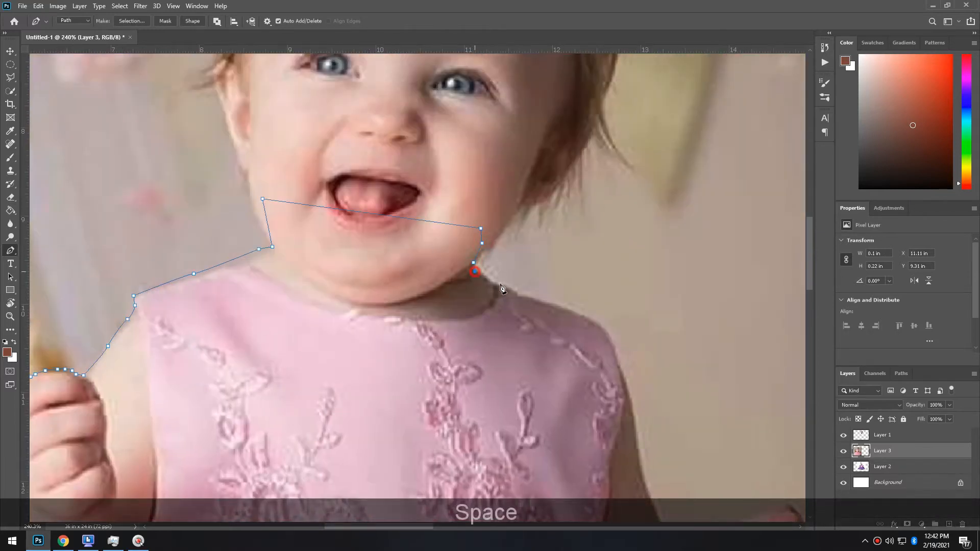
click(598, 325)
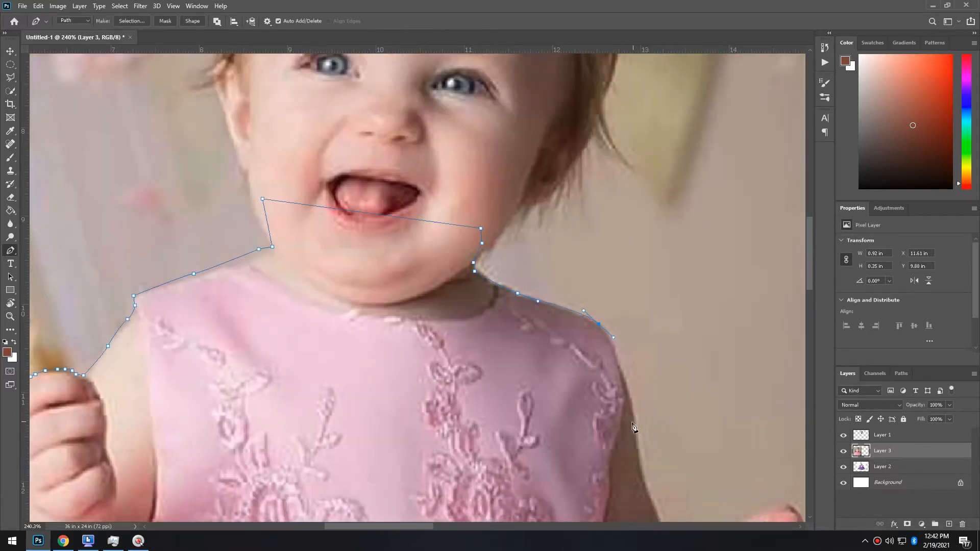
drag(635, 449, 471, 164)
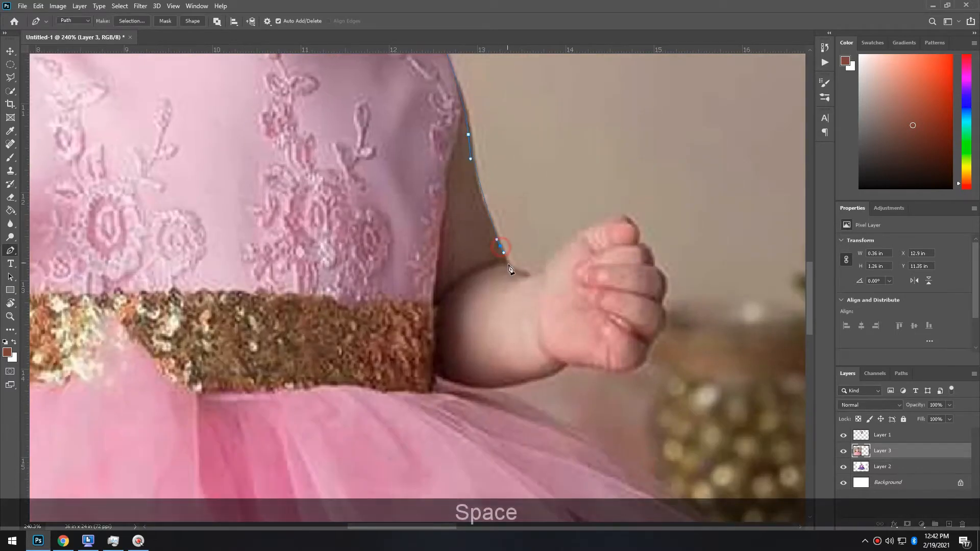
drag(534, 275, 548, 261)
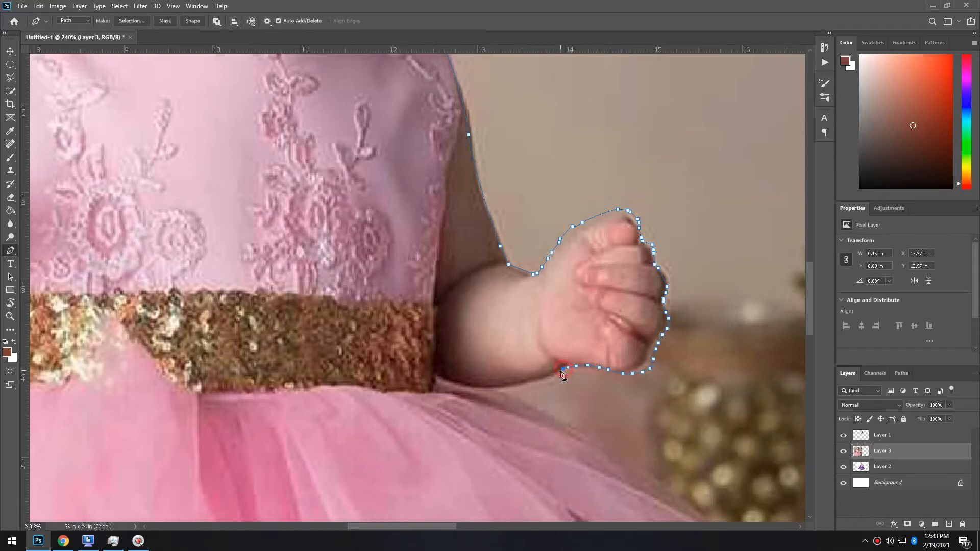
drag(489, 393, 404, 268)
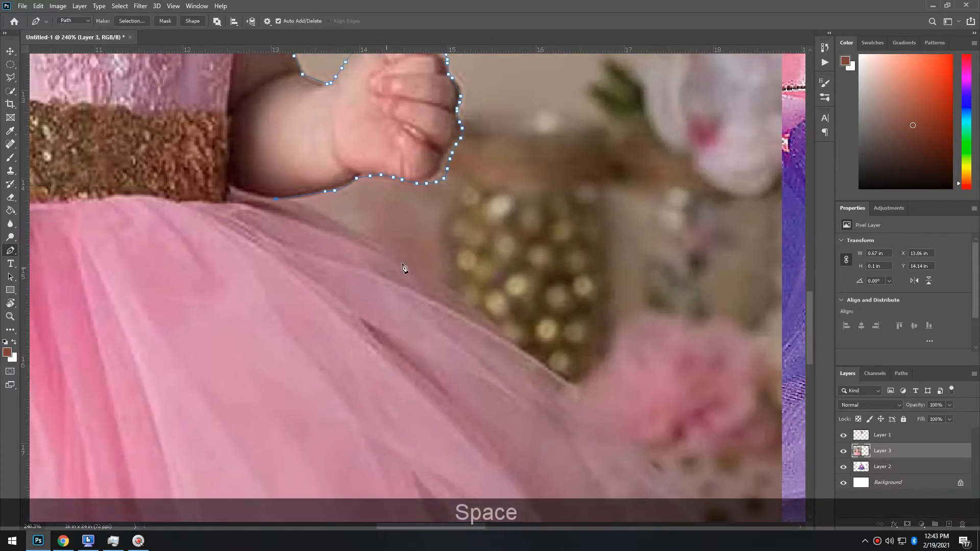
drag(608, 393, 541, 219)
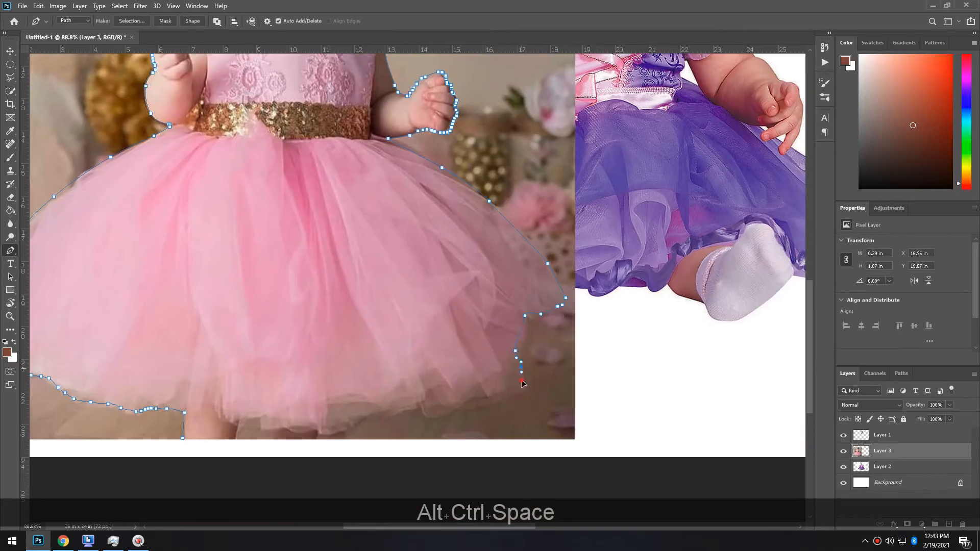
drag(522, 382, 483, 400)
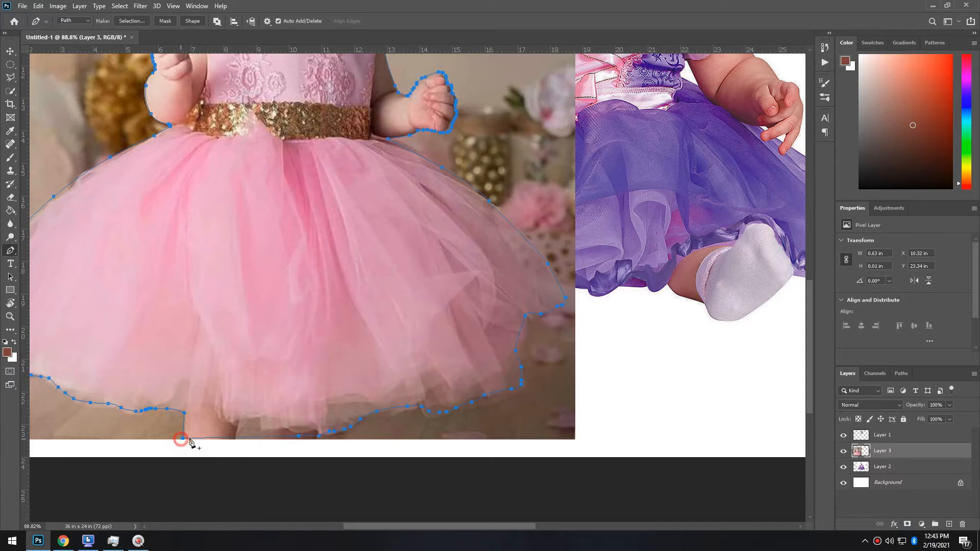
scroll(301, 252, down, 3)
scroll(301, 252, up, 2)
Turn the dress path into a selection and feather its edge by 3 px in Select and Mask
right_click(300, 265)
click(333, 306)
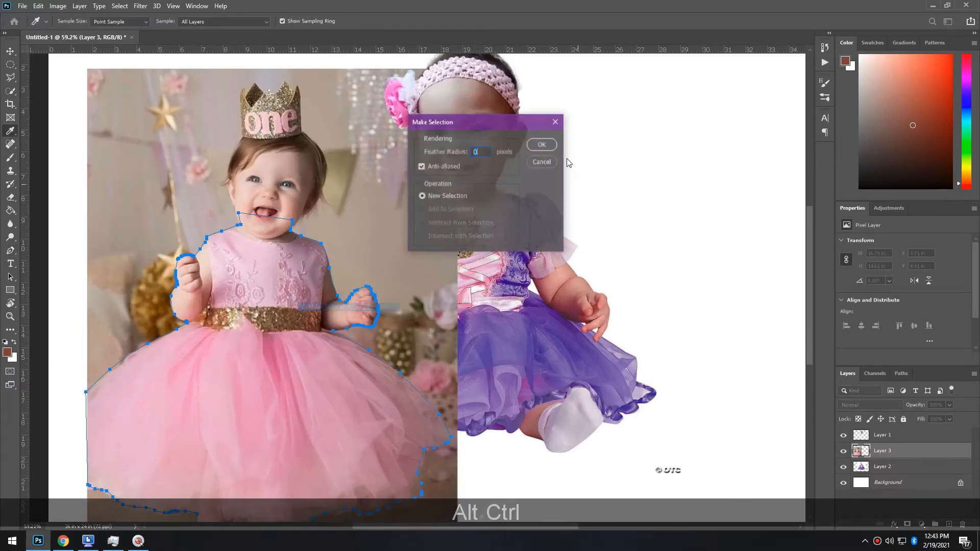
click(541, 144)
key(w)
right_click(253, 225)
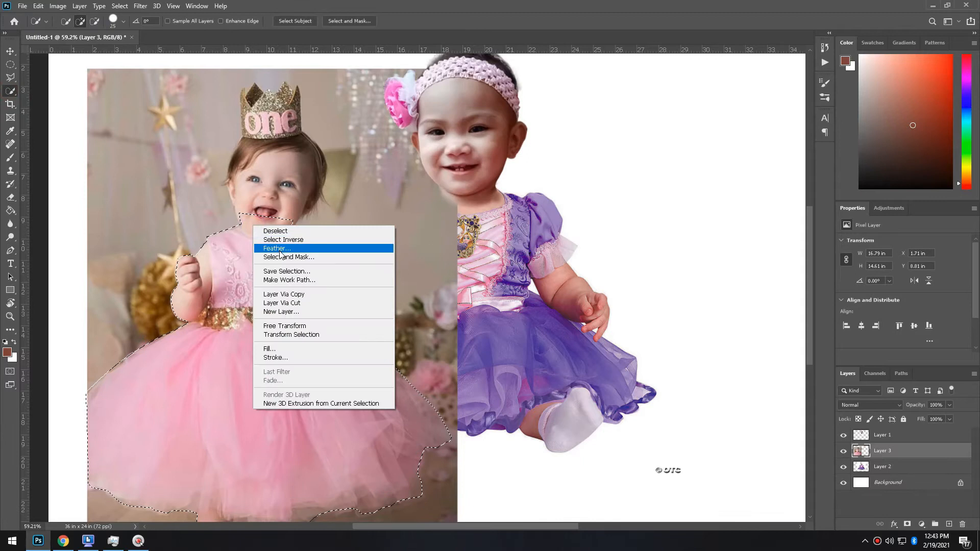
click(276, 251)
drag(842, 311, 869, 310)
click(908, 516)
Copy the dress cutout to a new layer and delete the original Layer 3
key(ctrl+j)
click(907, 475)
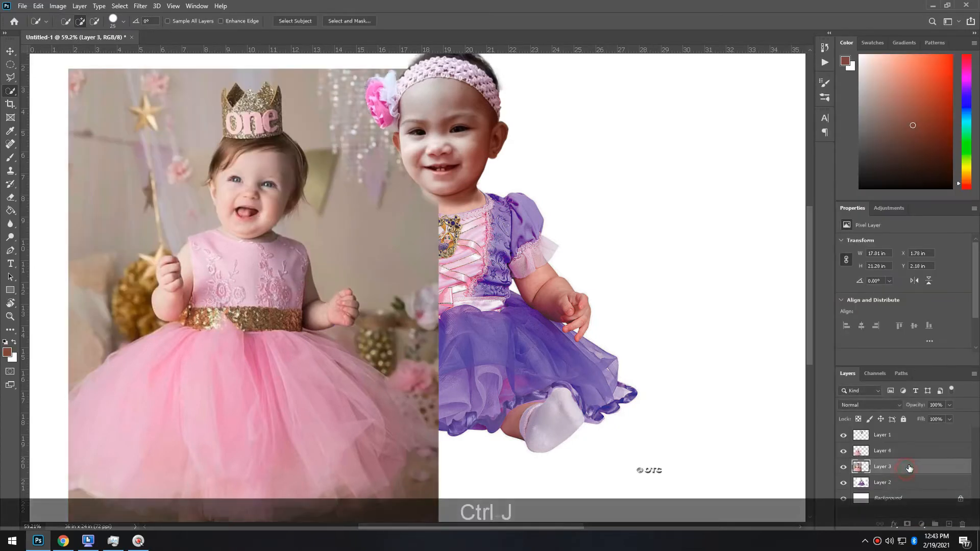
key(Delete)
Move the dress cutout left and enlarge it to about 127%
click(9, 51)
scroll(278, 387, down, 2)
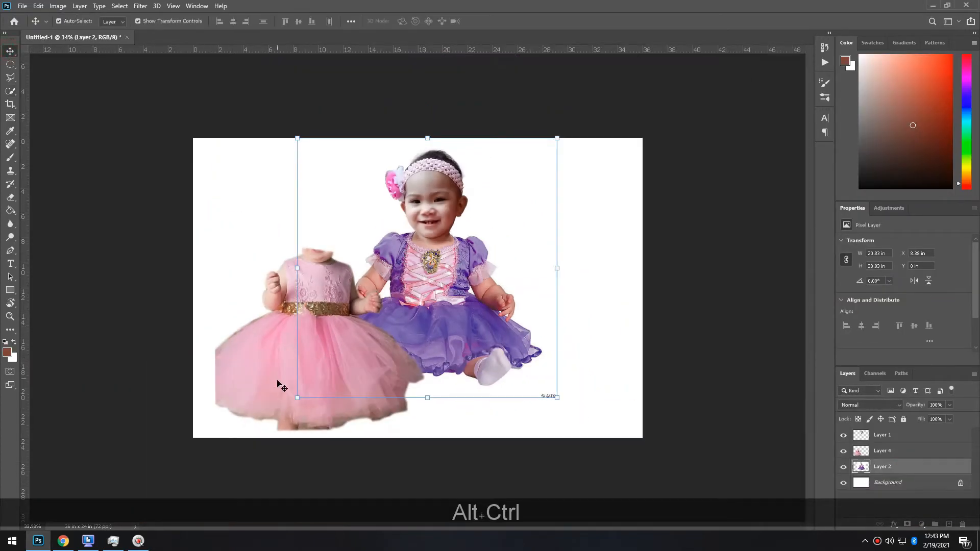
drag(276, 366, 240, 387)
scroll(379, 319, up, 1)
drag(372, 261, 446, 195)
drag(292, 334, 283, 332)
key(Return)
key(Return)
key(Left)
key(Left)
key(Left)
Place the toddler's head on the pink dress, resized to roughly 112% and upright
drag(442, 159, 263, 179)
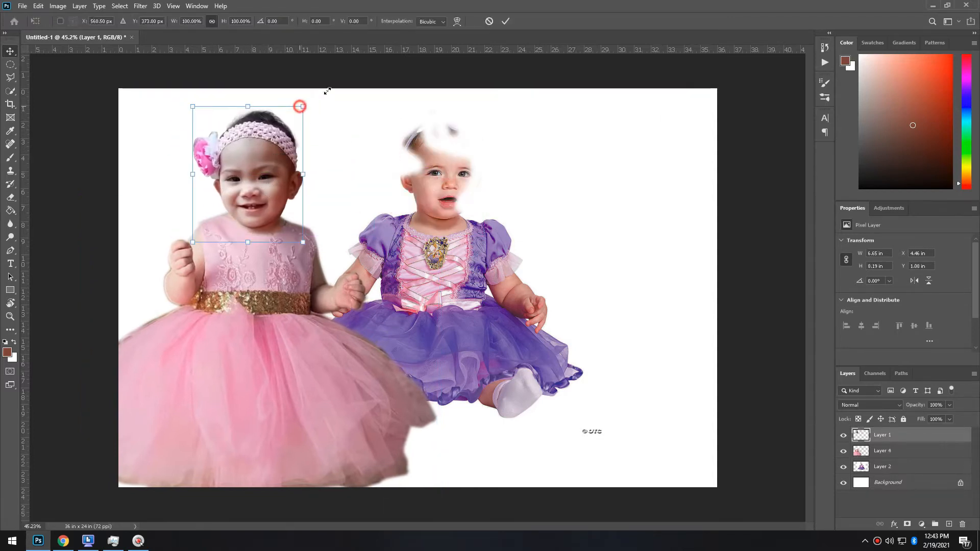
drag(303, 106, 327, 75)
drag(337, 148, 296, 177)
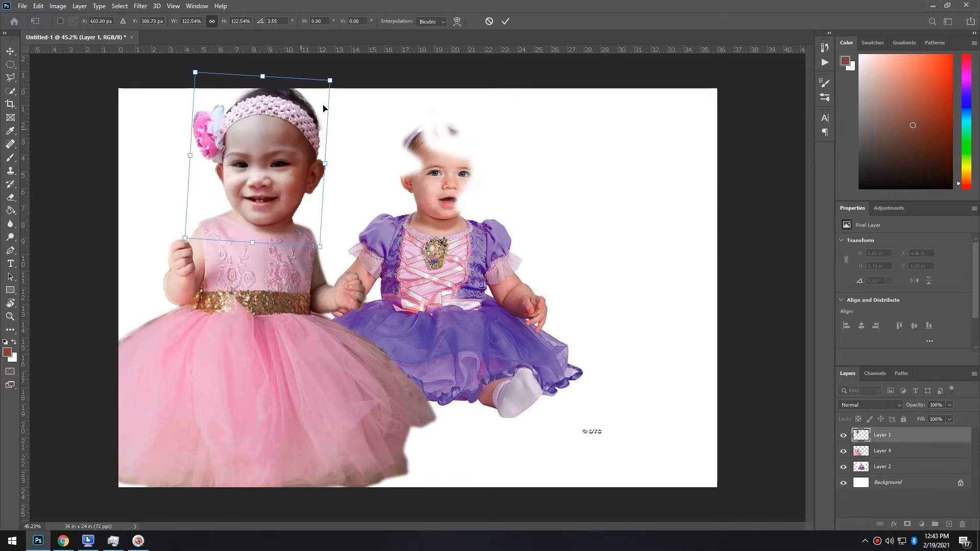
drag(328, 84, 319, 94)
drag(287, 171, 284, 161)
drag(316, 88, 317, 88)
drag(334, 144, 333, 138)
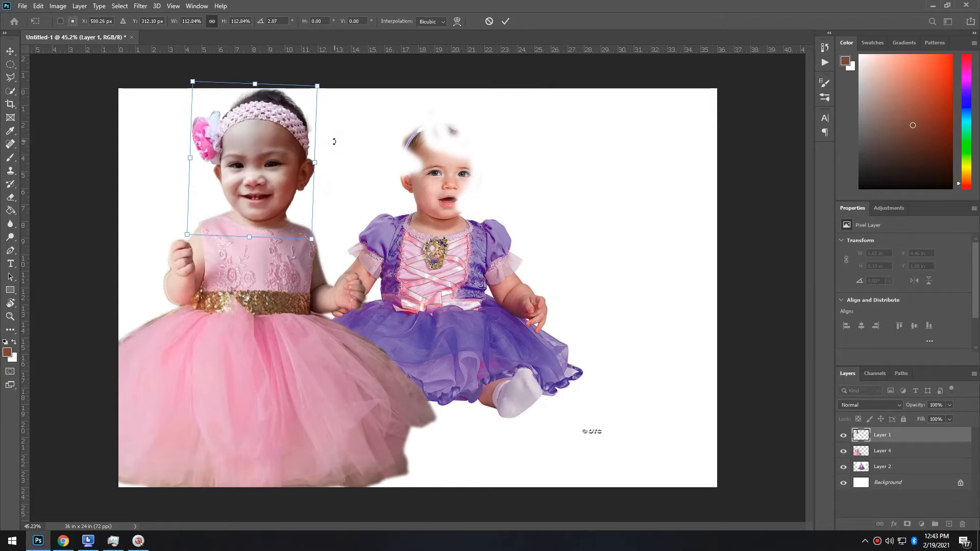
key(Return)
key(Return)
Flip the pink-dress body horizontally and line it up under the head
scroll(347, 246, up, 2)
click(188, 434)
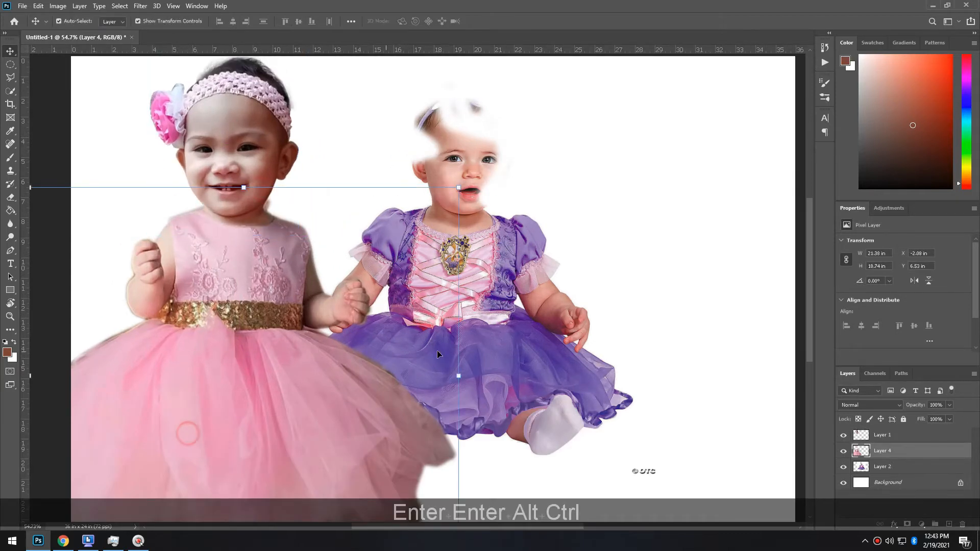
drag(287, 362, 319, 357)
drag(508, 369, 70, 343)
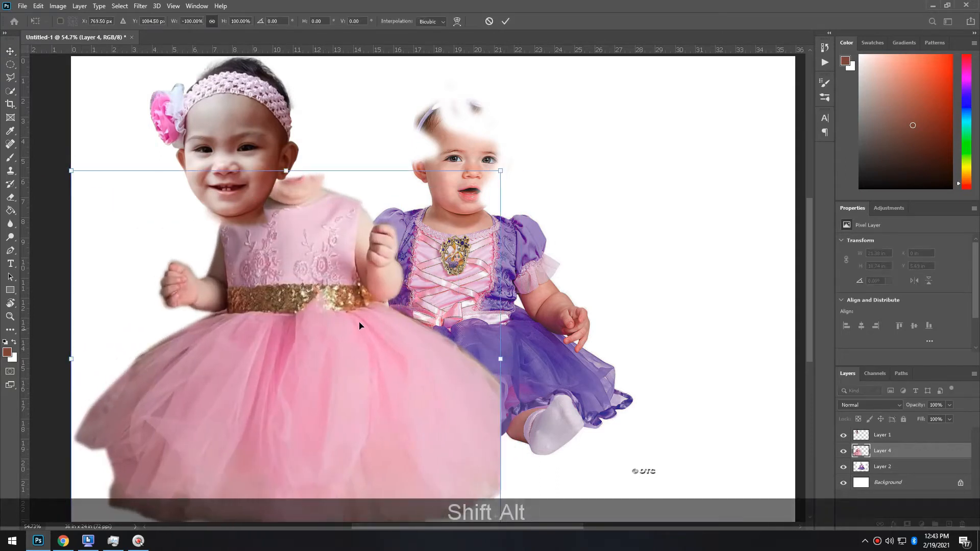
key(Return)
key(Return)
drag(344, 345, 277, 376)
mouse_move(256, 163)
mouse_down()
mouse_move(239, 185)
mouse_move(245, 179)
mouse_up()
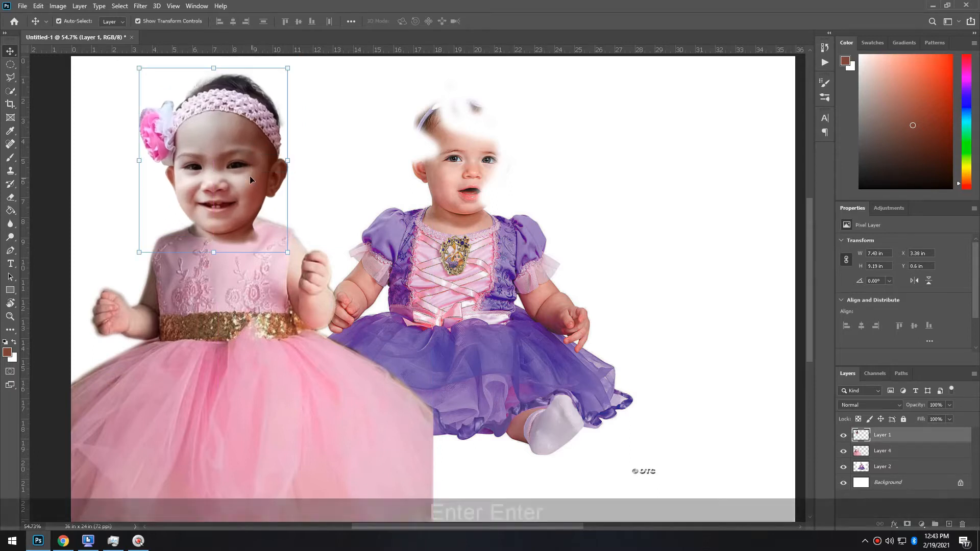
scroll(250, 176, up, 5)
Erase the grey shadow from the toddler's neck above the collar with a larger eraser
key(e)
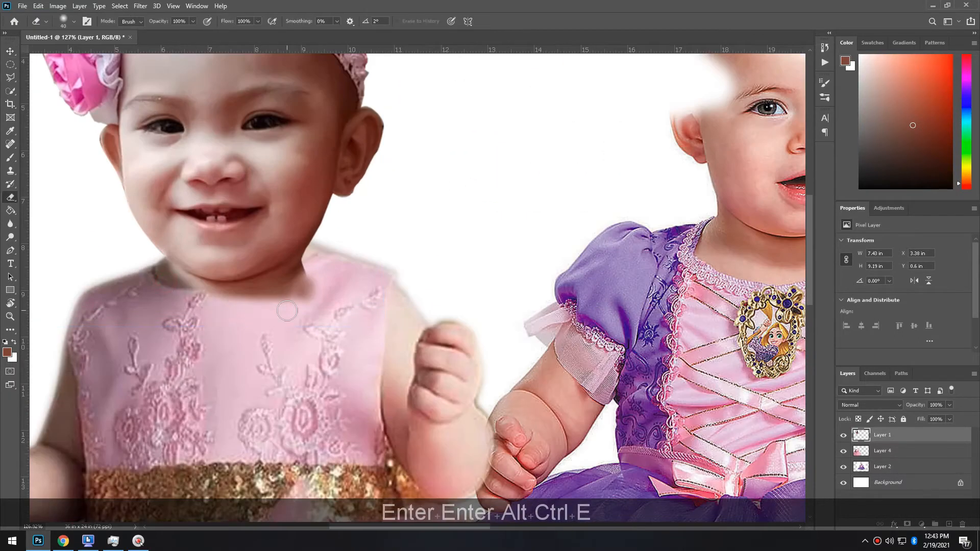
key(bracketright)
key(bracketright)
key(bracketright)
key(bracketright)
mouse_move(296, 281)
mouse_down()
mouse_move(317, 280)
mouse_move(234, 303)
mouse_move(287, 304)
mouse_up()
drag(327, 258, 303, 286)
scroll(303, 286, down, 5)
Nudge the head layer slightly into place, then select the pink-dress body layer
click(11, 51)
drag(243, 229, 241, 229)
key(Up)
key(Left)
key(Up)
key(Left)
key(Up)
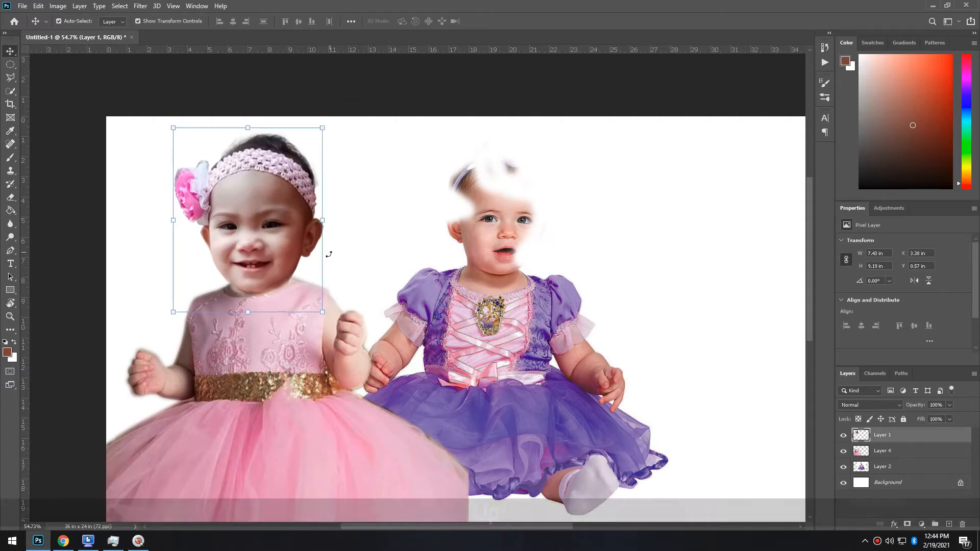
key(Down)
key(Down)
click(285, 376)
scroll(276, 286, up, 9)
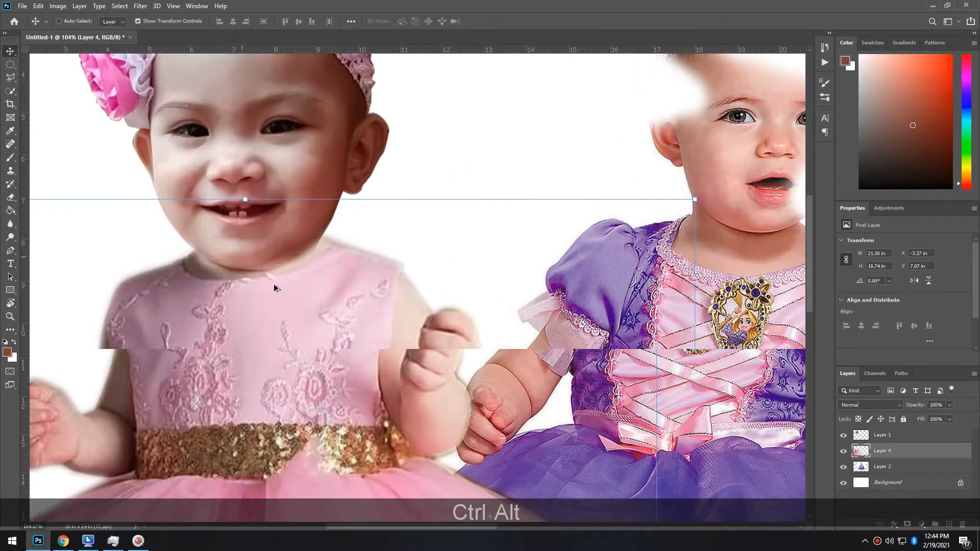
key(i)
key(b)
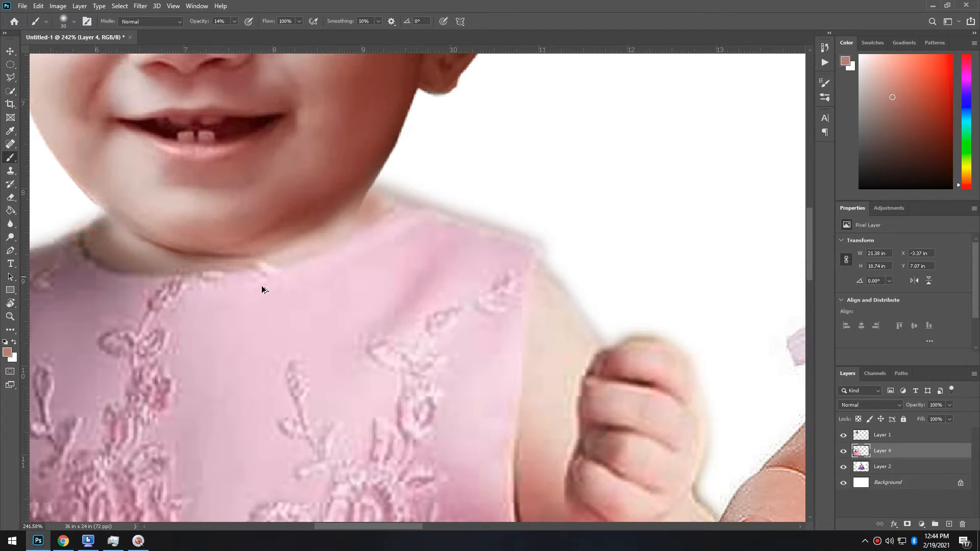
scroll(262, 290, down, 10)
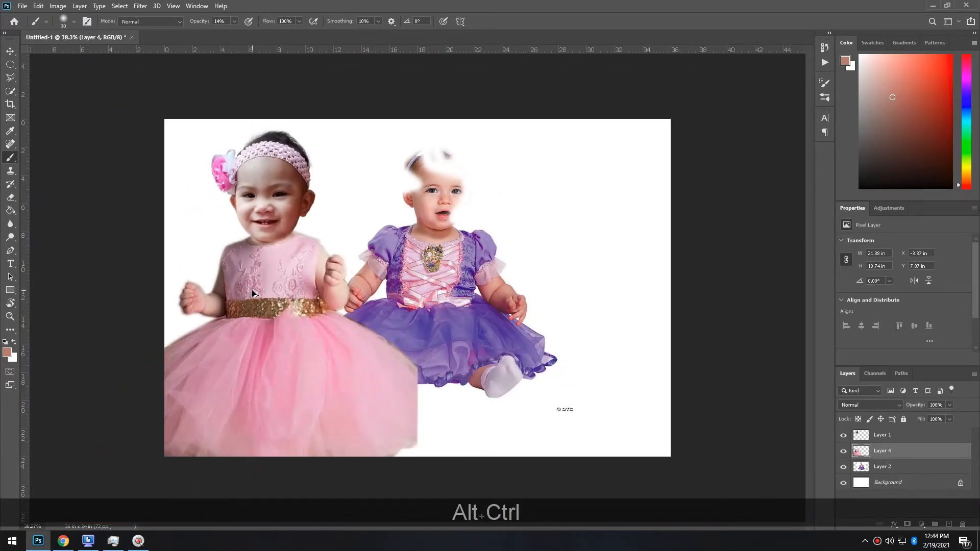
scroll(252, 293, up, 1)
Rotate the pink-dress body slightly with Free Transform
key(ctrl+t)
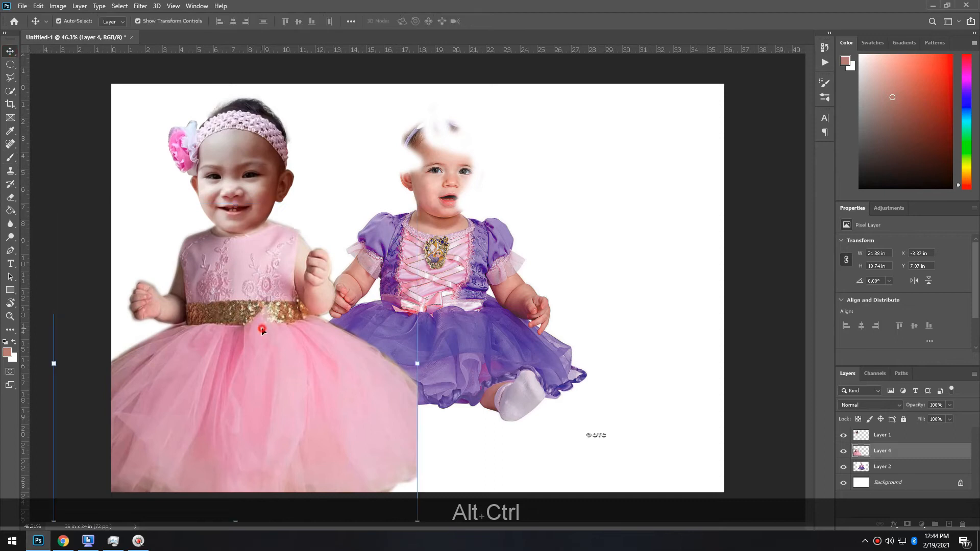
drag(434, 318, 308, 350)
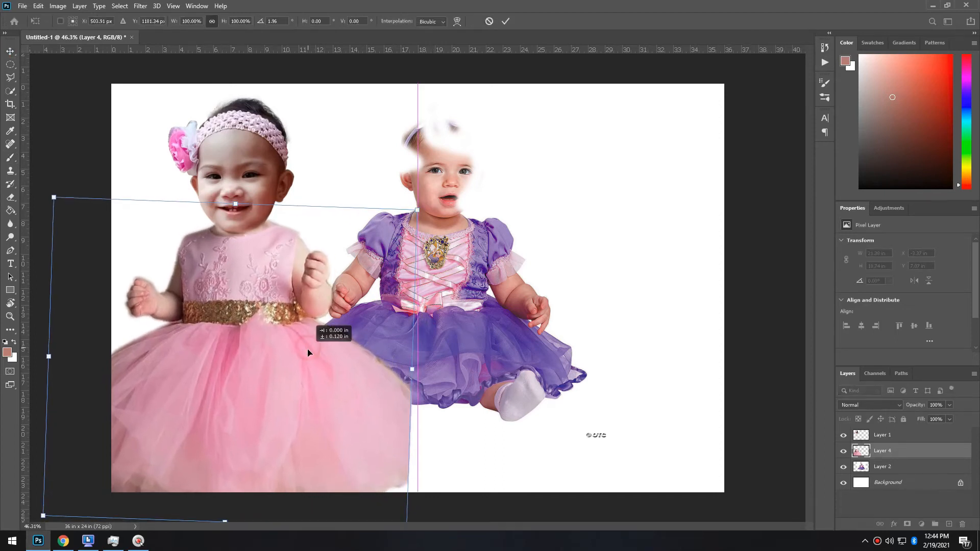
scroll(307, 337, up, 3)
key(Return)
key(Return)
scroll(194, 171, up, 5)
Erase along the head layer's neckline, undoing a stray erase on the dress
key(e)
mouse_move(311, 219)
mouse_down()
mouse_move(328, 230)
mouse_move(317, 261)
mouse_up()
key(ctrl+z)
key(ctrl+z)
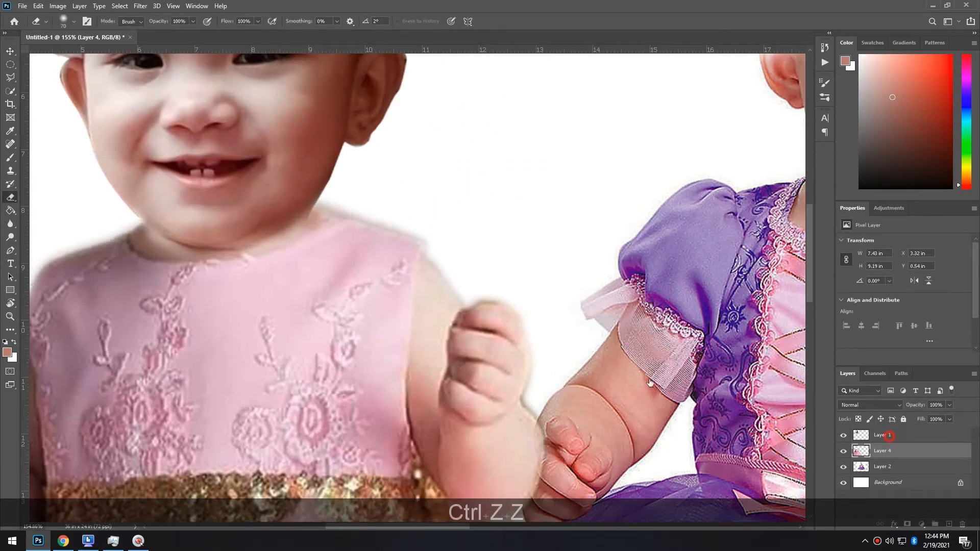
click(883, 435)
drag(334, 221, 318, 237)
Reselect the pink-dress body and adjust its rotation once more
key(v)
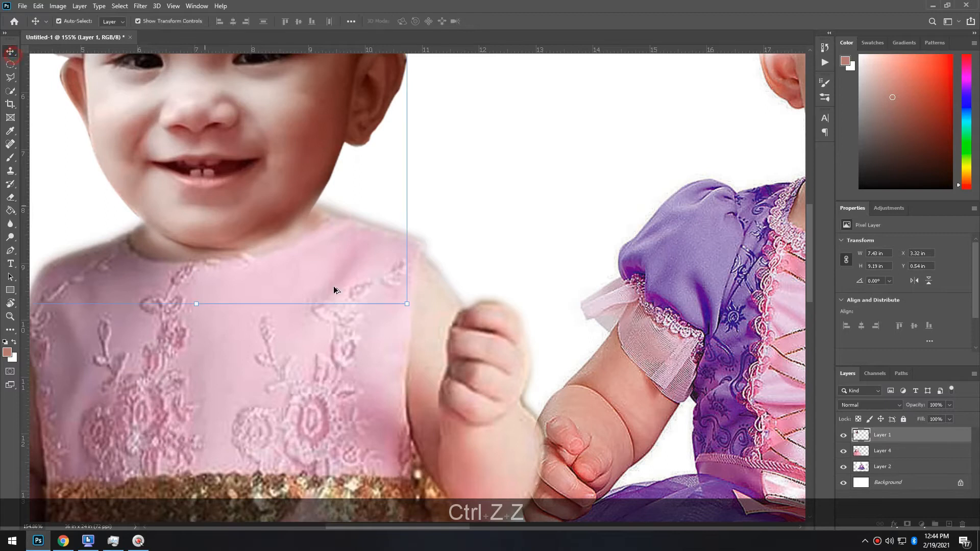
scroll(362, 315, down, 3)
click(331, 378)
drag(547, 211, 553, 218)
key(Return)
Nudge the dress body into alignment beneath the head and fit the whole banner on screen
drag(380, 363, 372, 359)
key(Down)
key(Down)
key(Left)
key(Down)
key(Left)
key(Down)
key(Down)
key(Down)
key(Right)
key(Down)
key(Right)
key(Down)
key(Right)
key(Down)
key(Right)
key(Down)
key(Right)
key(Down)
key(Down)
key(Down)
key(Down)
key(Up)
key(Down)
key(Down)
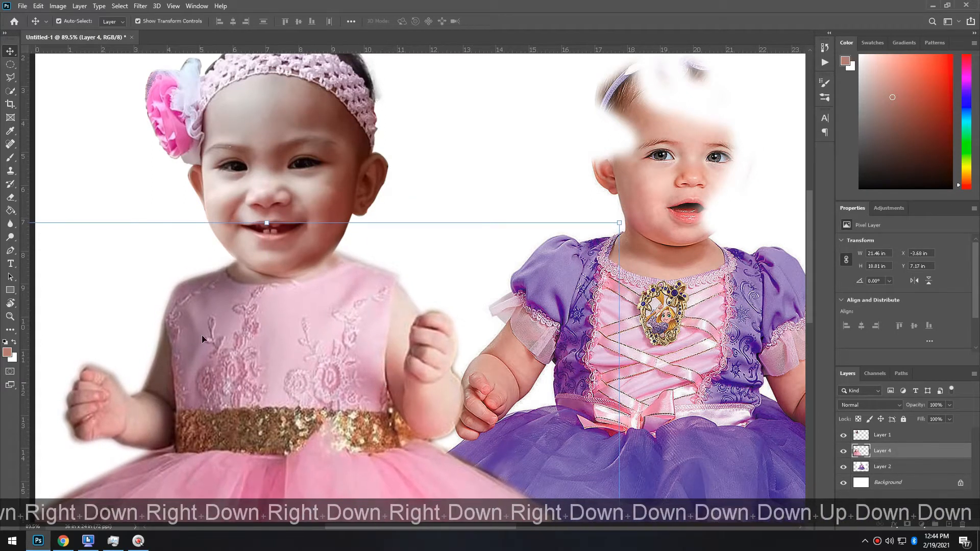
scroll(46, 226, down, 5)
click(46, 226)
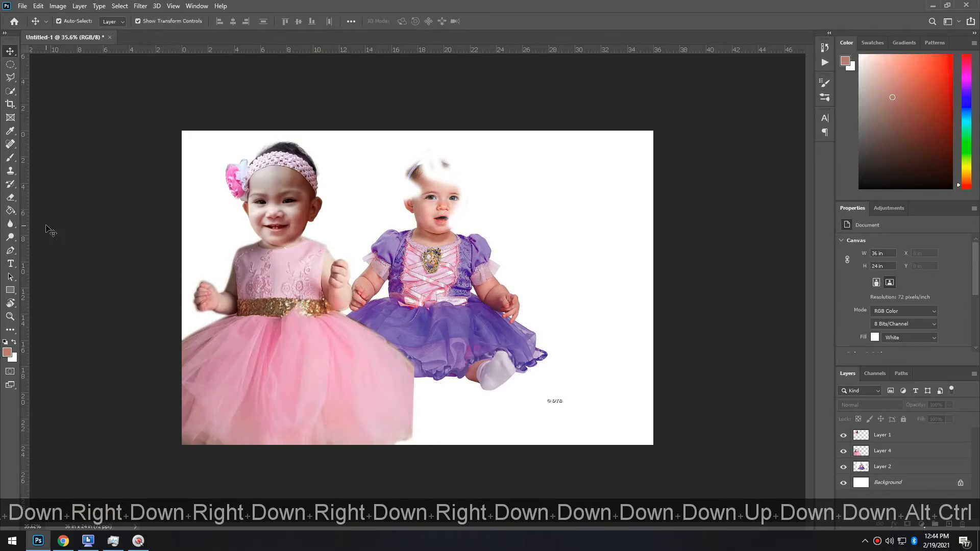
key(ctrl+0)
click(241, 176)
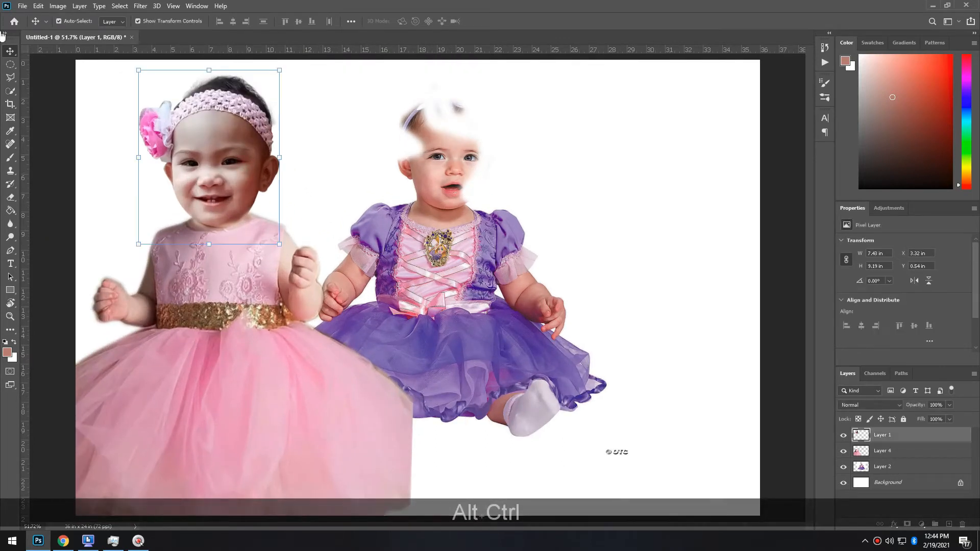
Copy the face and dress area to a new layer and brighten its midtones with Curves
click(11, 65)
click(56, 68)
mouse_move(208, 66)
mouse_down()
mouse_move(328, 278)
mouse_move(320, 298)
mouse_up()
key(ctrl+j)
key(ctrl+m)
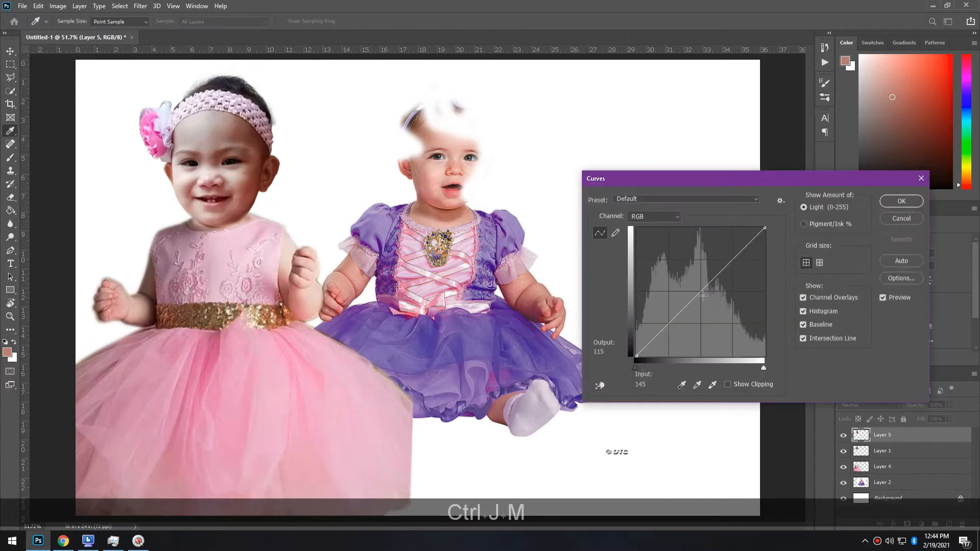
drag(704, 296, 696, 285)
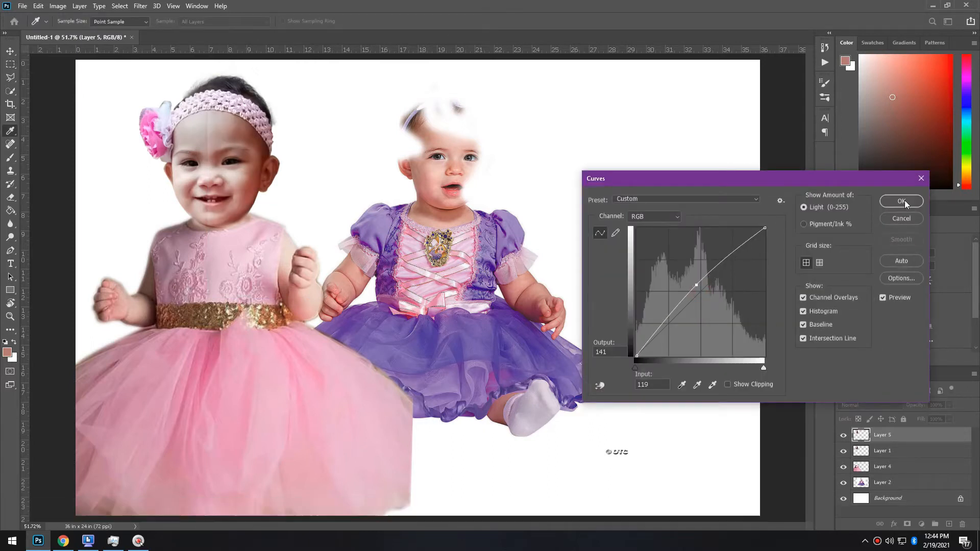
click(902, 201)
Erase the light seam running down the toddler's face with an enlarged eraser
key(e)
scroll(233, 135, up, 2)
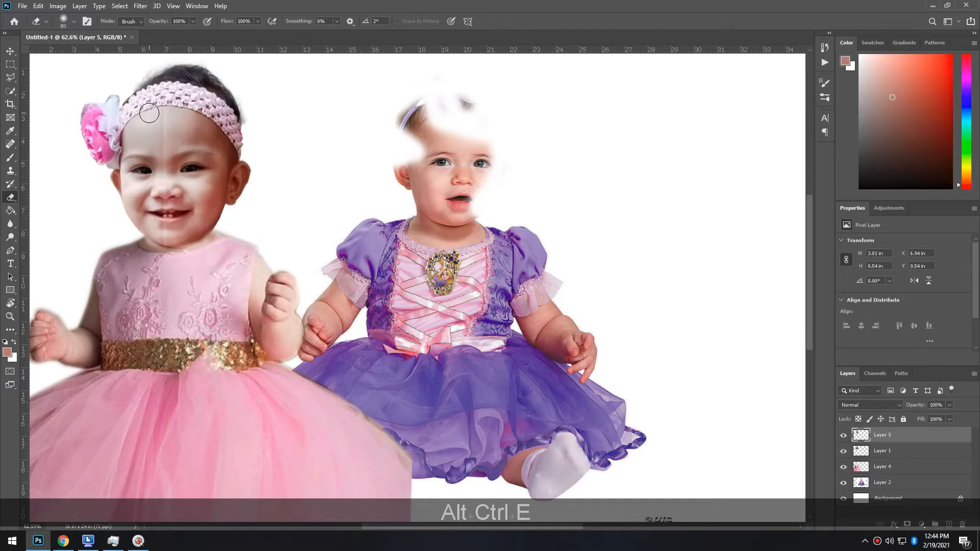
key(bracketright)
key(bracketright)
key(bracketright)
drag(121, 213, 142, 229)
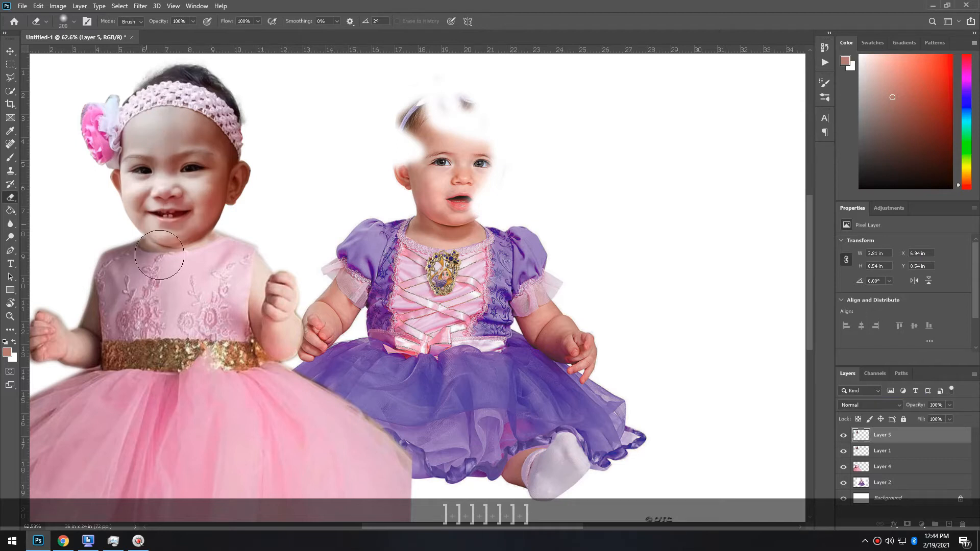
Merge the head, pink-dress body and brightened copy layers into a single Layer 5
click(10, 52)
click(179, 331)
scroll(179, 331, down, 1)
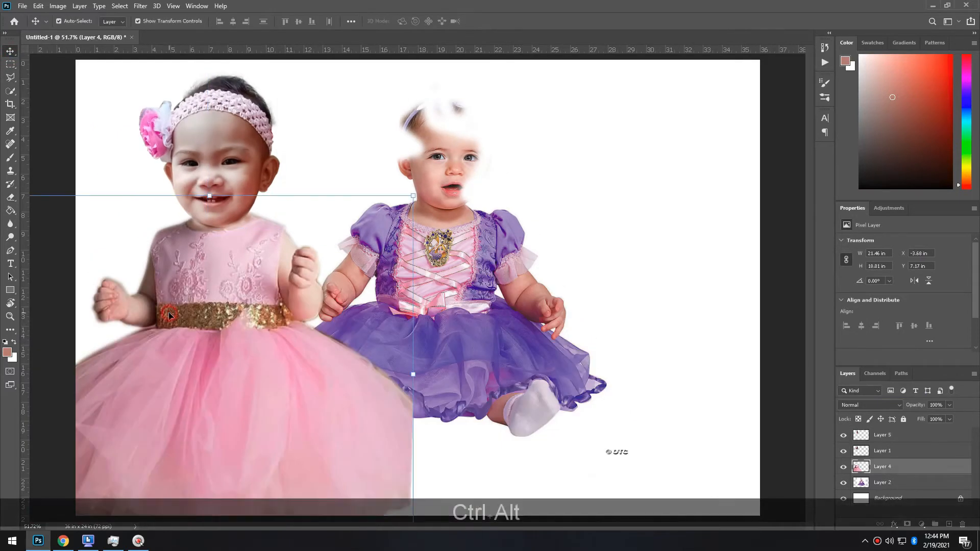
ctrl+shift+click(894, 439)
right_click(896, 439)
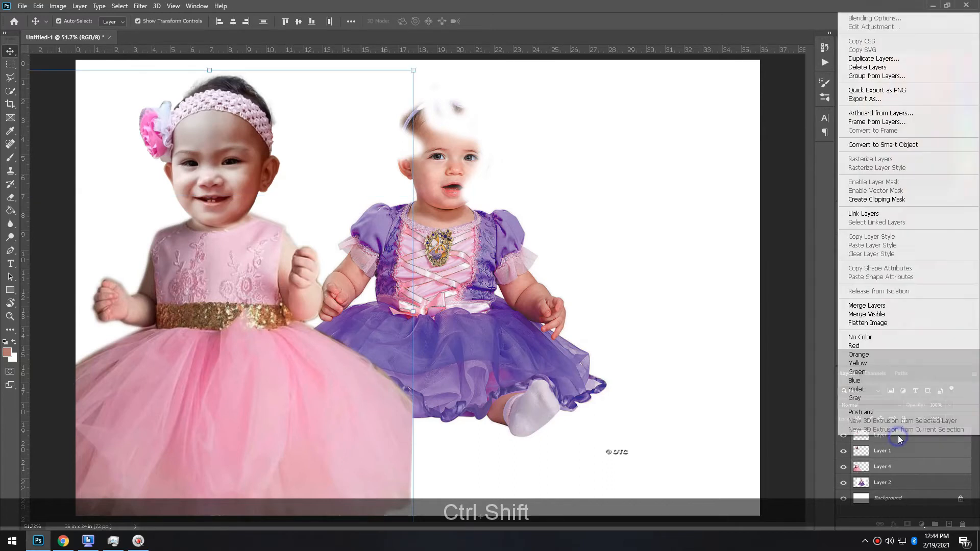
click(867, 306)
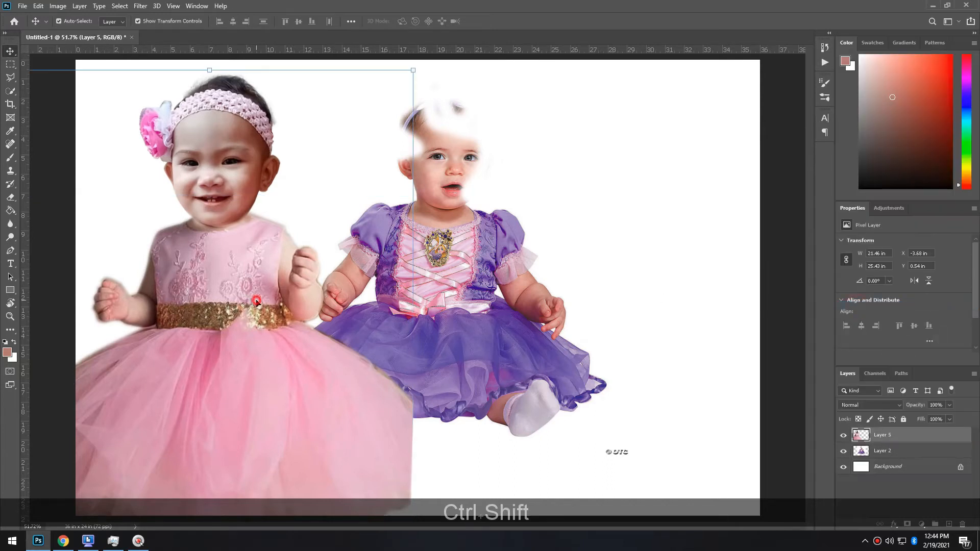
scroll(269, 232, up, 2)
Touch up the toddler's chin edge with skin tone sampled from the face
scroll(269, 233, up, 2)
key(e)
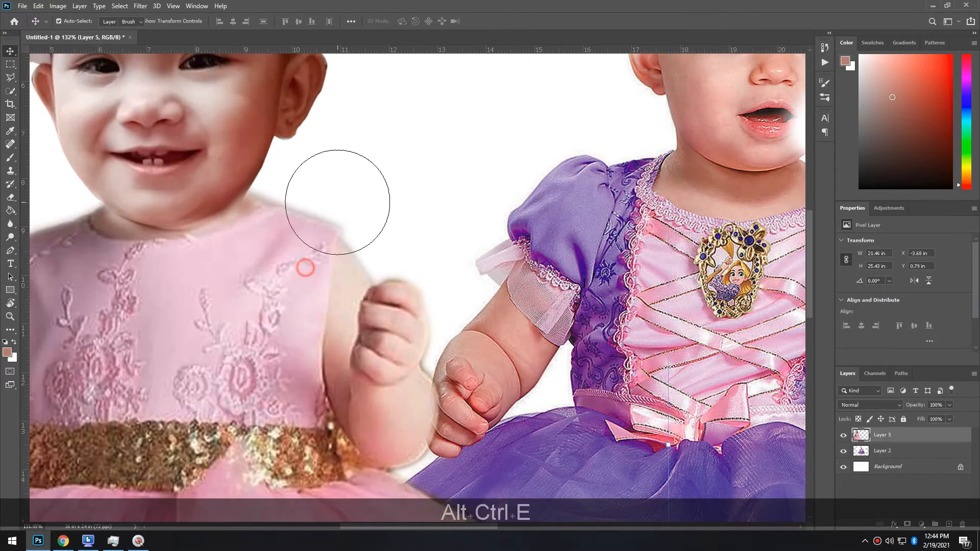
key(bracketleft)
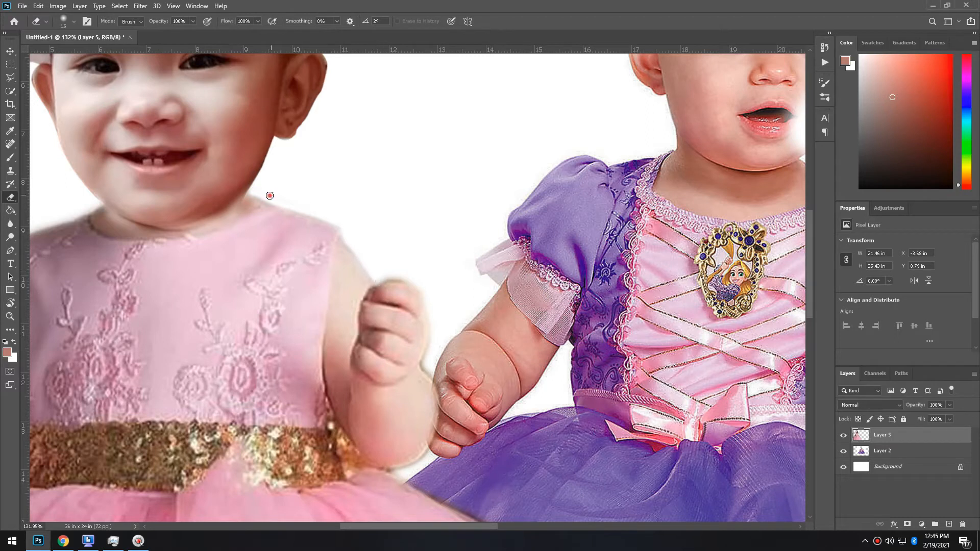
scroll(247, 183, up, 3)
key(i)
key(b)
key(bracketleft)
key(bracketleft)
key(bracketleft)
key(bracketleft)
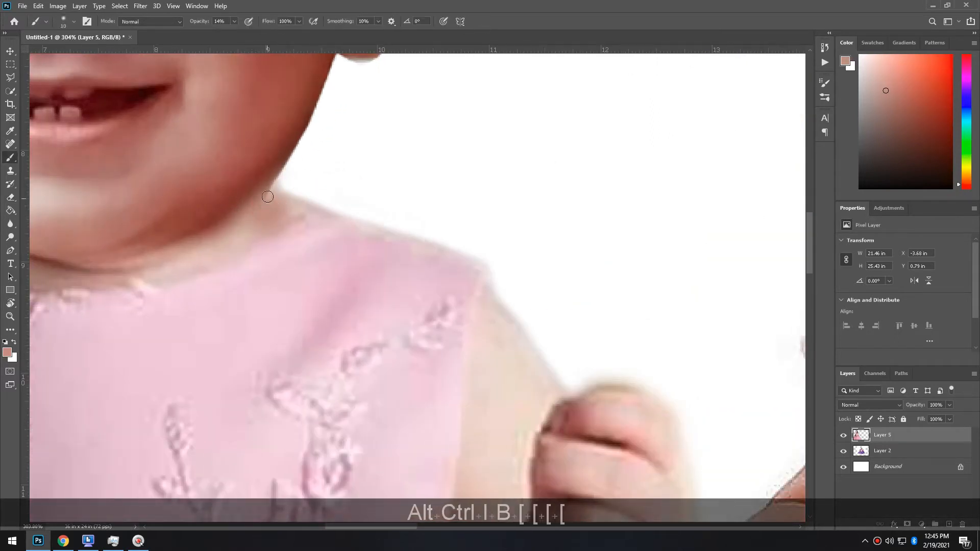
drag(269, 198, 270, 200)
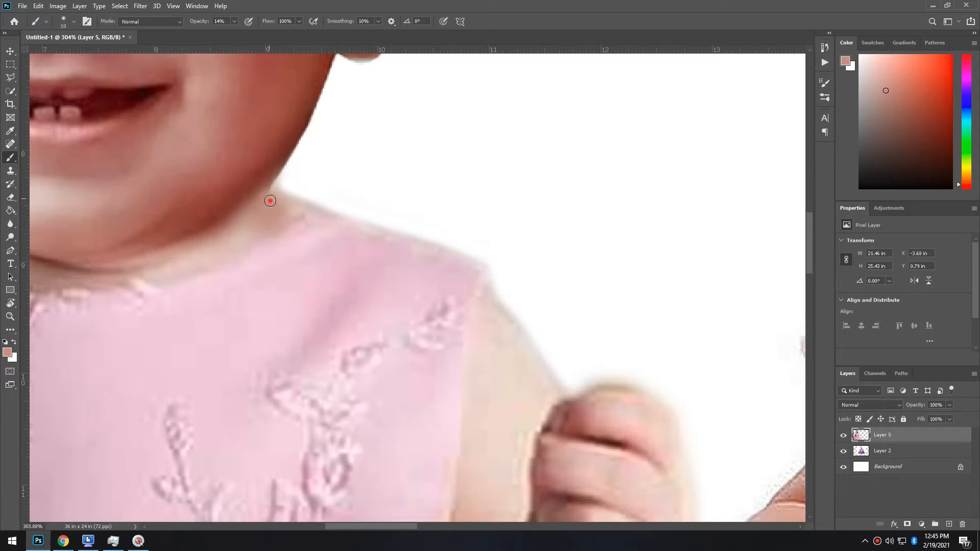
Erase leftover edges around the toddler with a larger eraser
scroll(294, 209, down, 5)
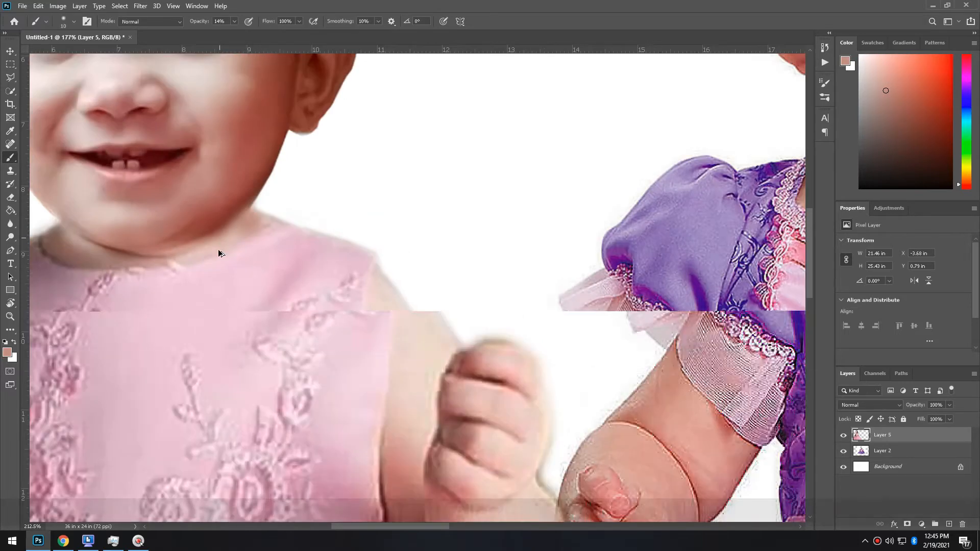
scroll(89, 207, up, 5)
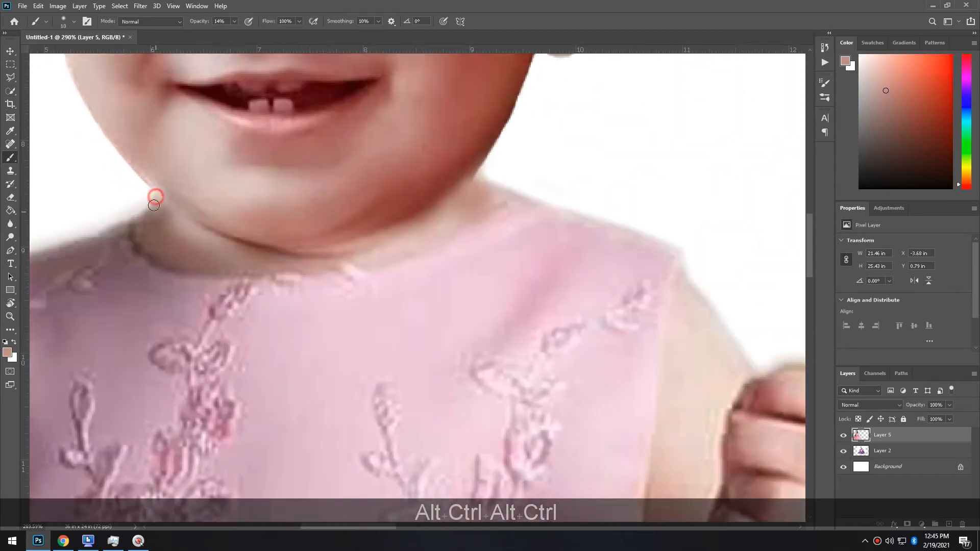
scroll(153, 206, down, 5)
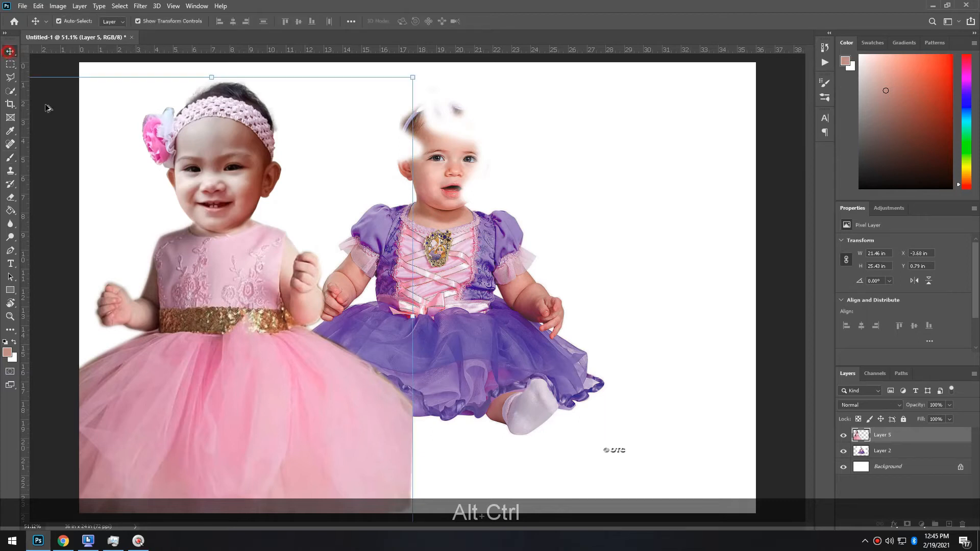
scroll(162, 275, up, 5)
key(e)
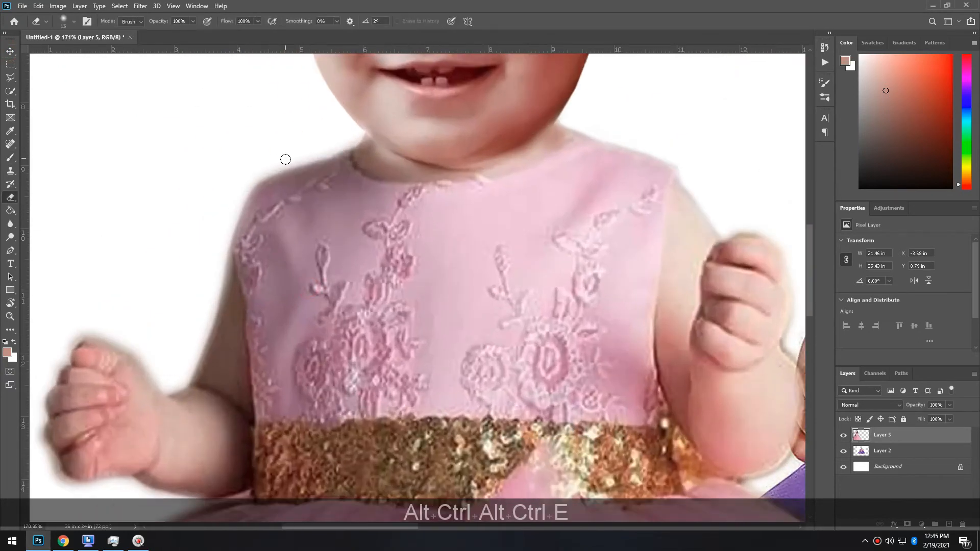
key(bracketright)
key(bracketright)
click(284, 162)
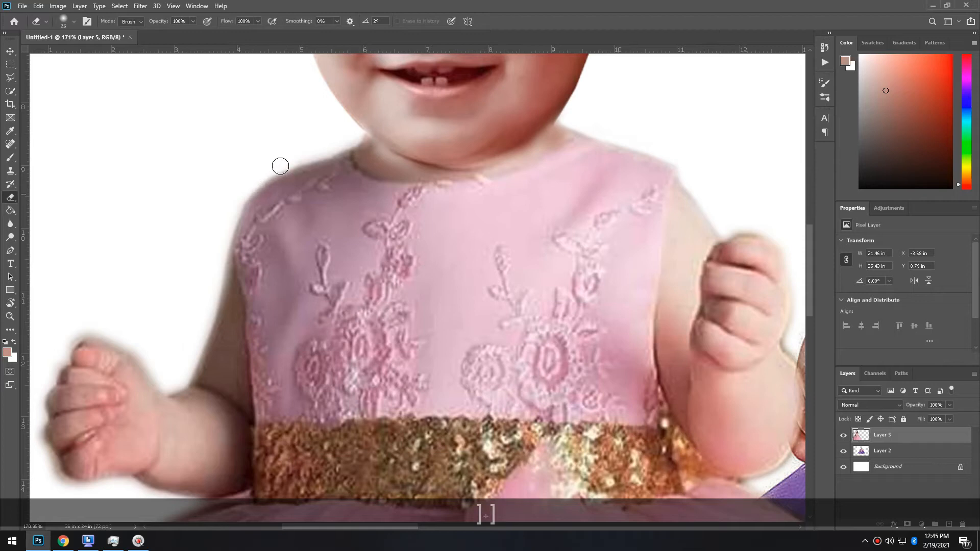
scroll(196, 240, down, 5)
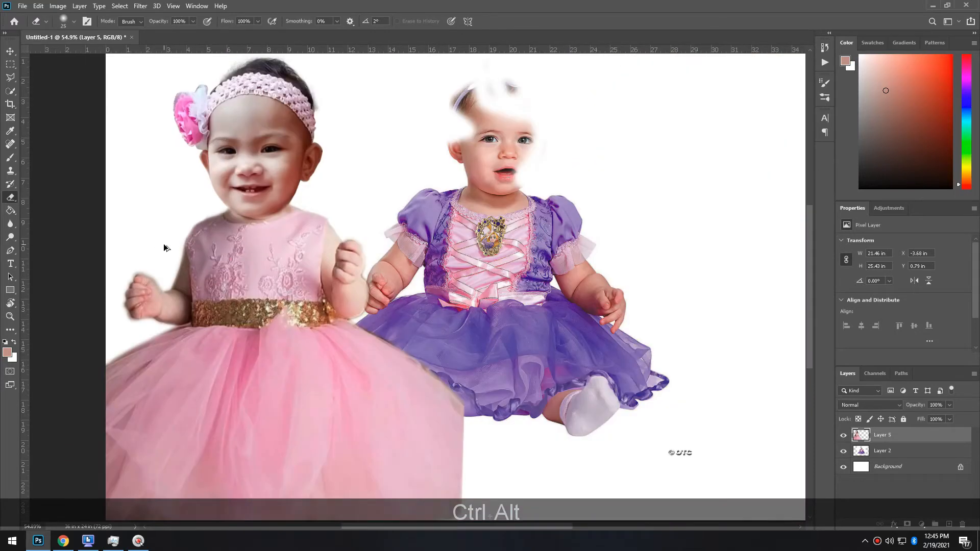
Nudge Layer 5 upward, moving its Y position from 0.79 to 0.75 in
click(9, 52)
scroll(234, 146, down, 1)
key(Up)
key(Up)
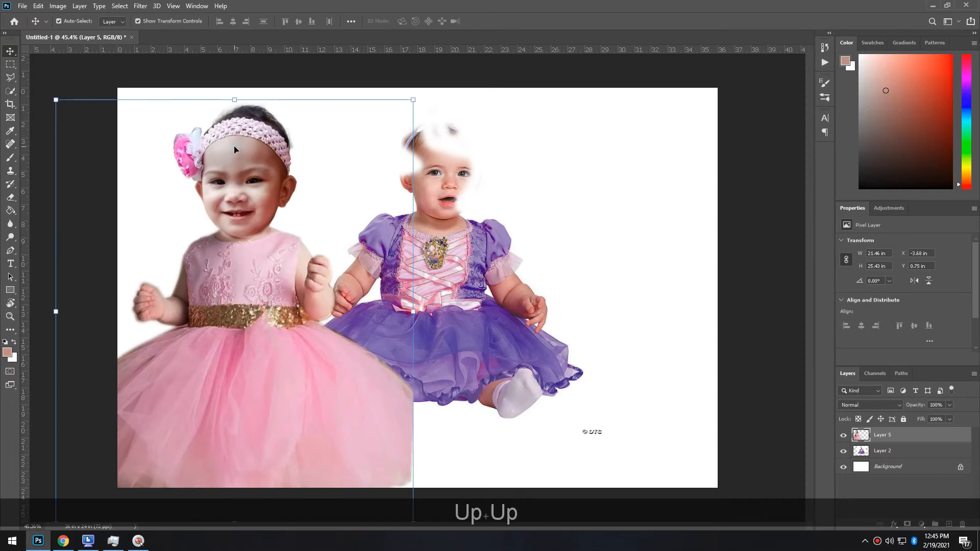
Delete the purple-dress baby's Layer 2 from the banner
key(Left)
key(Right)
key(Down)
click(471, 325)
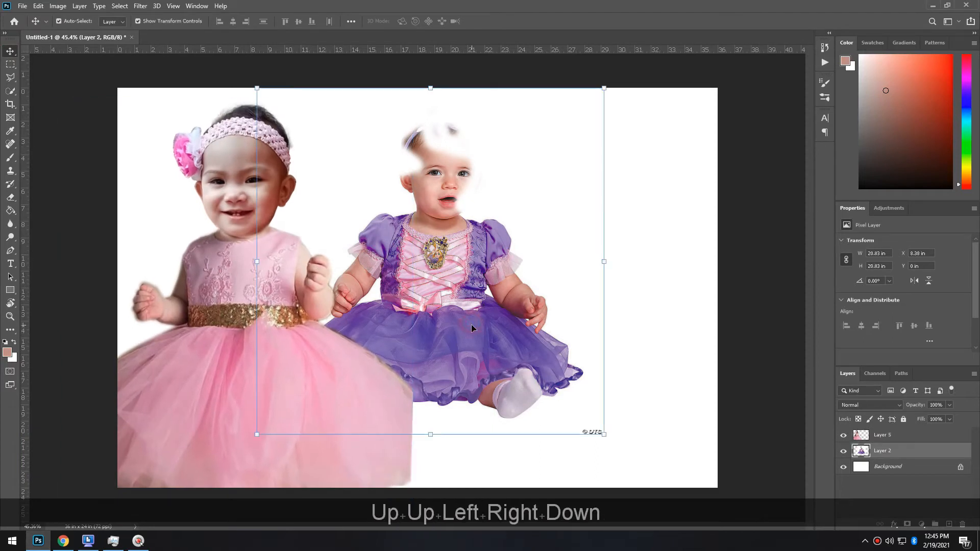
key(Delete)
Enlarge the pink-dress toddler to 22.04 × 26.13 in and reposition it
click(491, 356)
drag(328, 374, 327, 378)
drag(414, 106, 420, 101)
drag(285, 261, 284, 262)
key(Return)
key(Return)
key(Down)
key(Left)
Sample pink from the dress as the brush colour and enlarge the brush
key(i)
click(406, 451)
key(b)
key(bracketright)
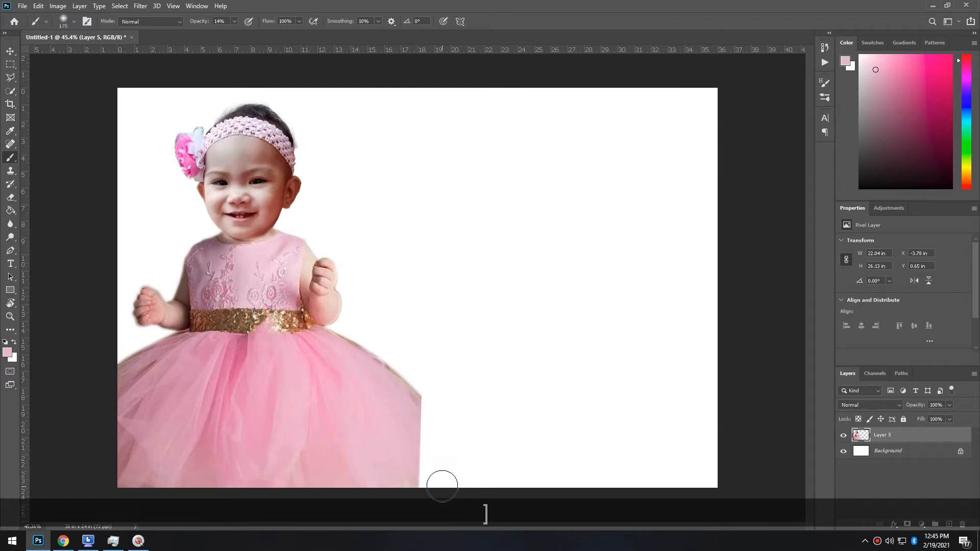
Paint a soft pink sweep from the skirt along the bottom to the right edge
key(bracketright)
key(bracketright)
mouse_move(440, 486)
mouse_down()
mouse_move(430, 442)
mouse_move(450, 439)
mouse_move(442, 436)
mouse_move(579, 489)
mouse_move(711, 515)
mouse_up()
key(ctrl)
key(bracketright)
key(bracketright)
key(bracketright)
key(bracketright)
key(ctrl+z)
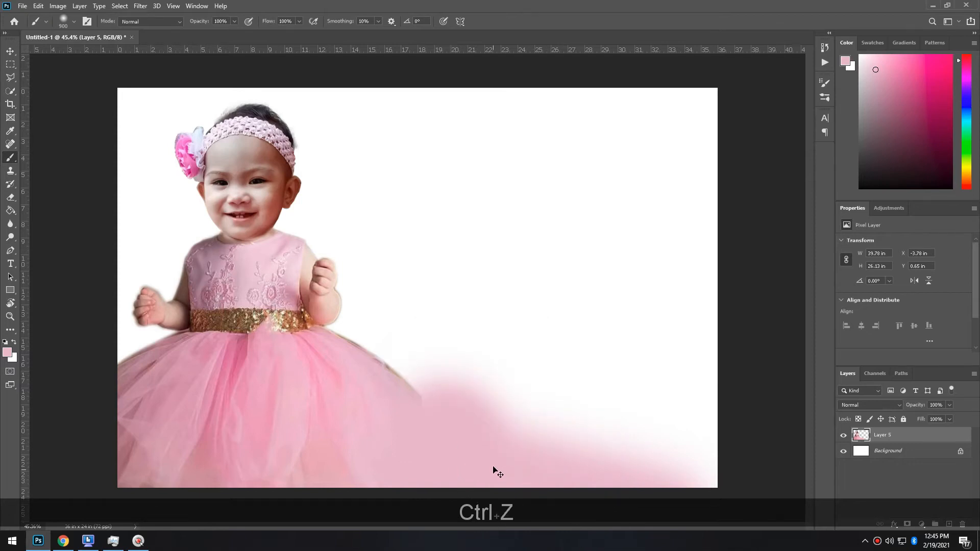
key(ctrl+z)
mouse_move(463, 443)
mouse_down()
mouse_move(490, 439)
mouse_move(483, 427)
mouse_move(669, 459)
mouse_move(703, 480)
mouse_move(711, 459)
mouse_up()
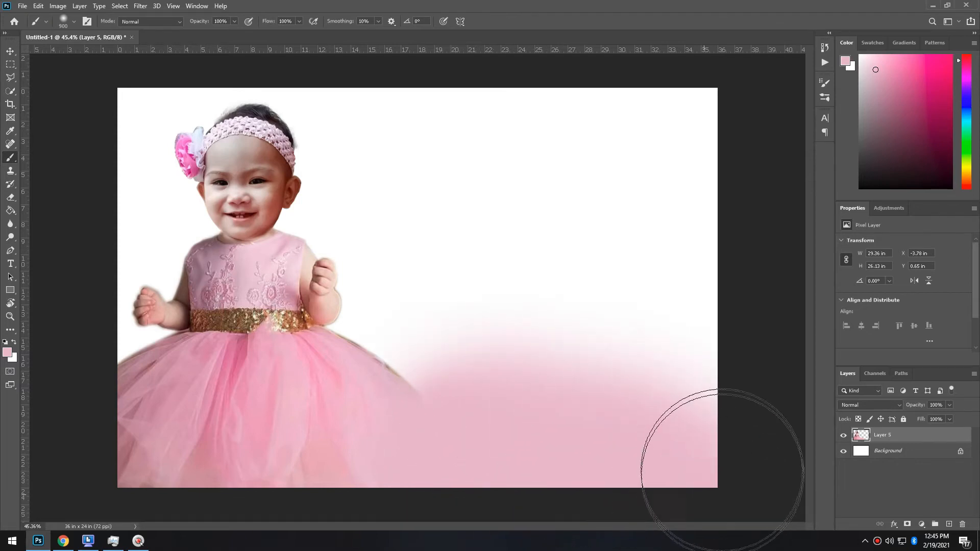
click(10, 64)
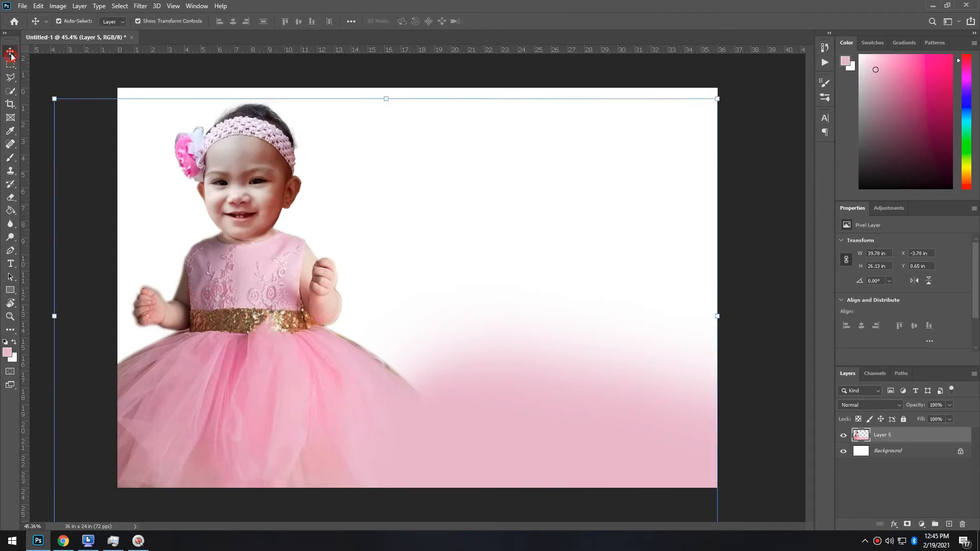
Deselect the toddler layer and switch over to the Windows desktop
click(10, 53)
click(12, 63)
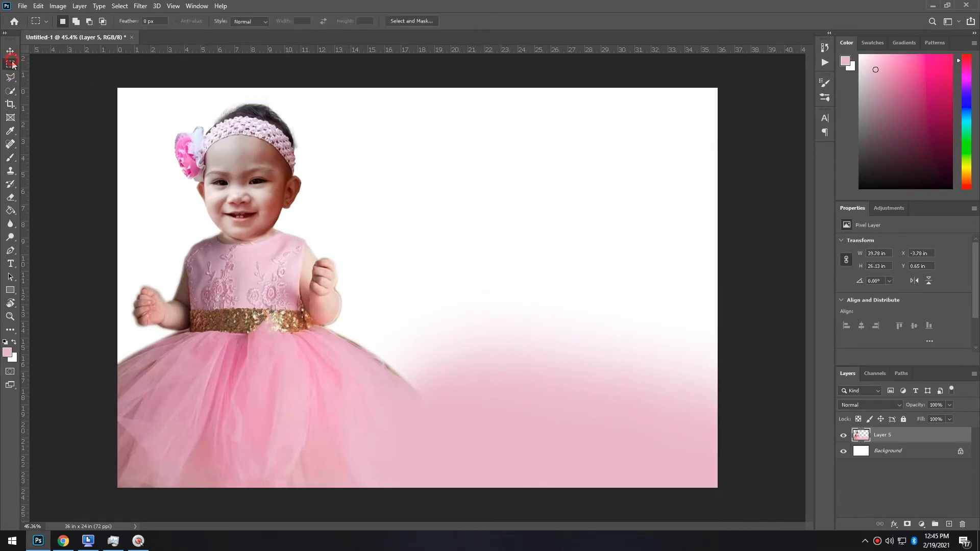
click(10, 51)
click(66, 121)
key(alt+Tab)
key(alt+Tab)
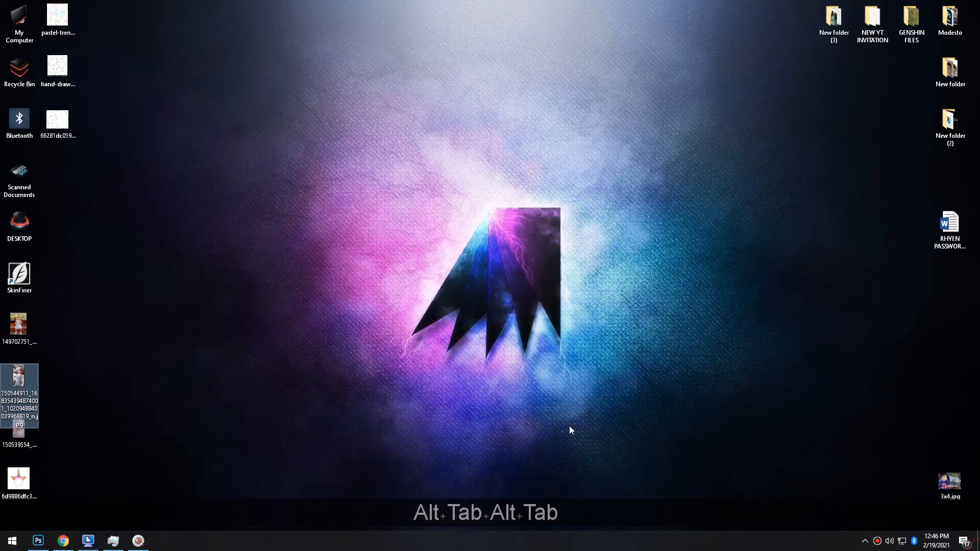
Place the pastel polka-dot pattern, enlarge it, and position it right, beneath the toddler layer
click(131, 263)
drag(70, 6, 512, 278)
drag(444, 259, 608, 88)
drag(510, 287, 621, 264)
key(Return)
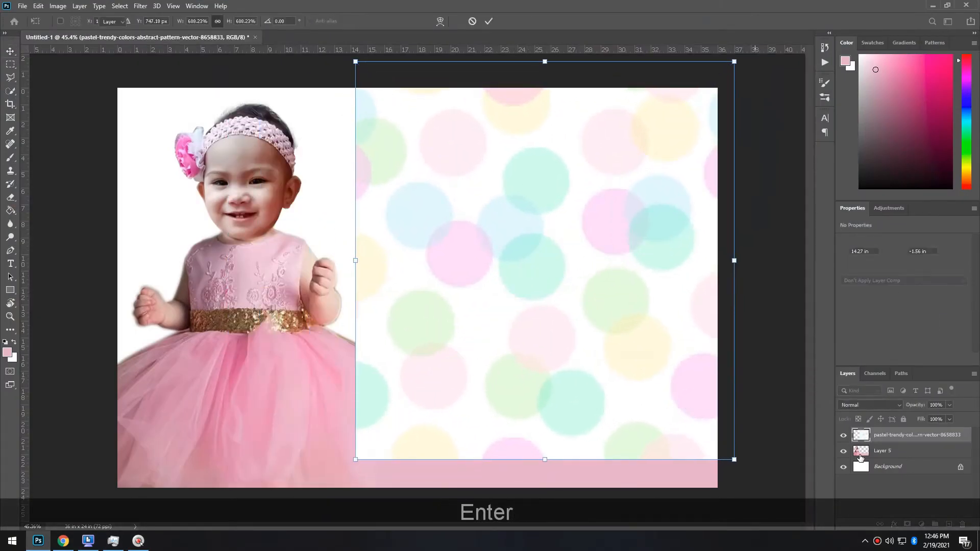
drag(632, 363, 633, 388)
drag(941, 454, 935, 432)
scroll(433, 450, down, 2)
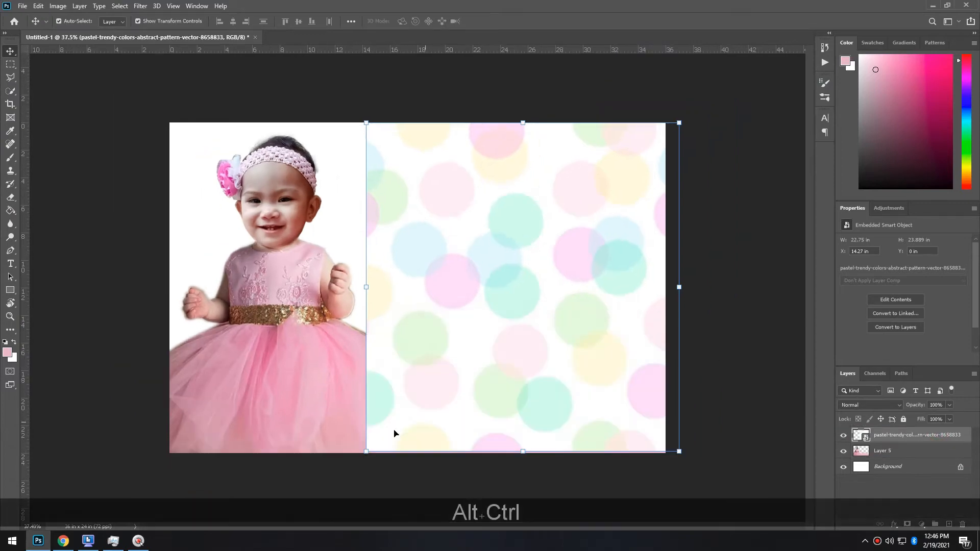
Rasterize the pattern and softly erase its left edge, bottom and dots beside the toddler's hand
key(e)
click(369, 436)
click(475, 210)
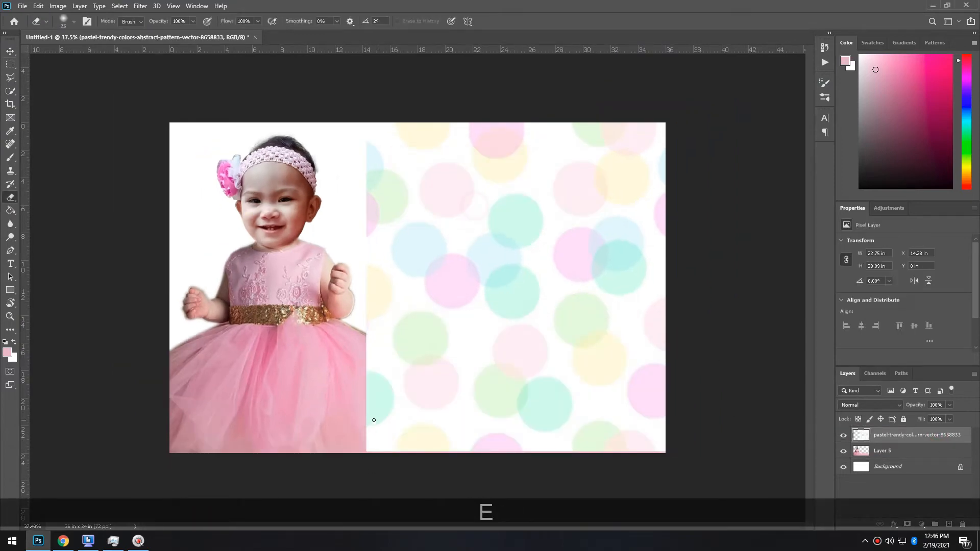
key(bracketright)
key(bracketright)
key(bracketright)
key(bracketright)
key(bracketright)
key(bracketright)
key(bracketright)
click(363, 461)
drag(352, 471, 336, 421)
mouse_move(433, 469)
mouse_down()
mouse_move(477, 499)
mouse_move(499, 499)
mouse_move(449, 477)
mouse_move(326, 370)
mouse_up()
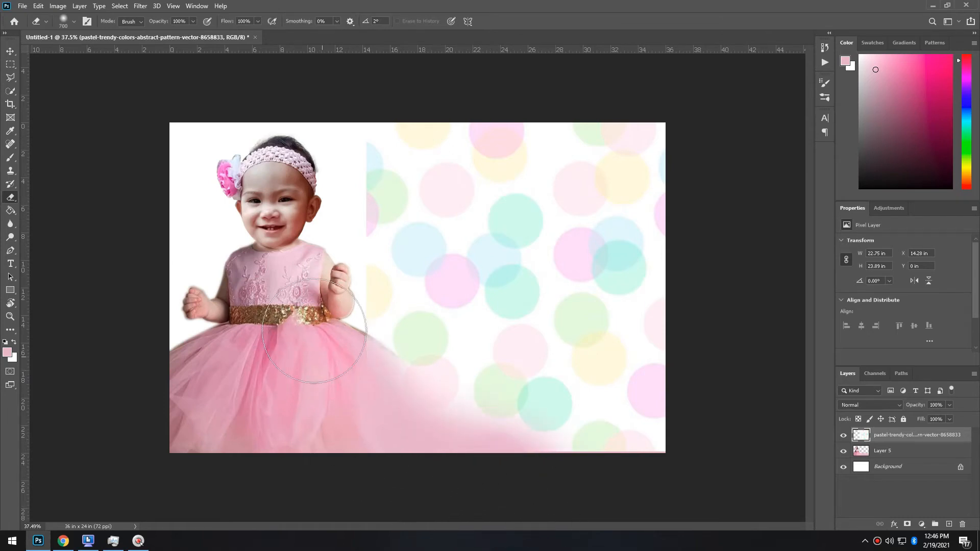
key(bracketleft)
key(bracketleft)
key(bracketleft)
key(bracketleft)
key(bracketleft)
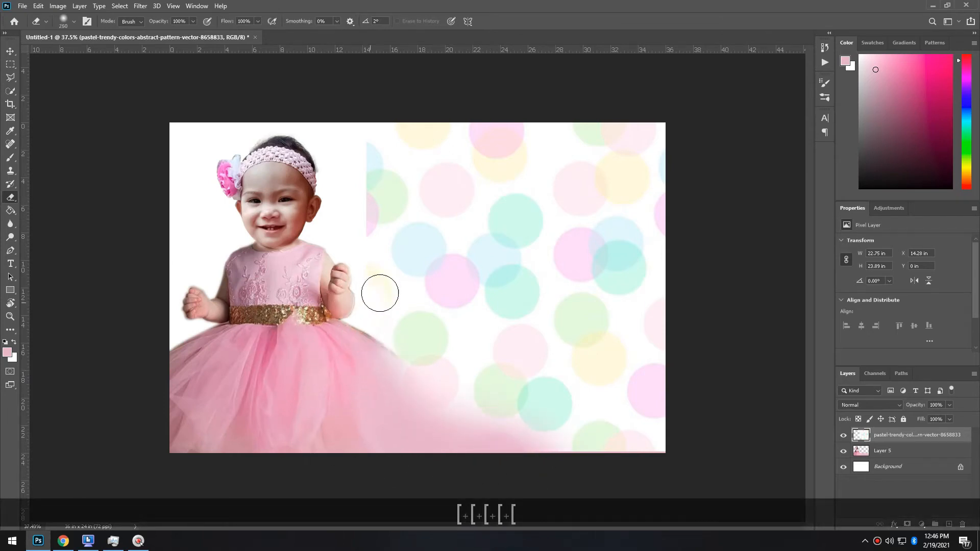
mouse_move(384, 205)
mouse_down()
mouse_move(396, 188)
mouse_move(380, 212)
mouse_move(400, 191)
mouse_move(383, 180)
mouse_move(366, 199)
mouse_move(359, 160)
mouse_up()
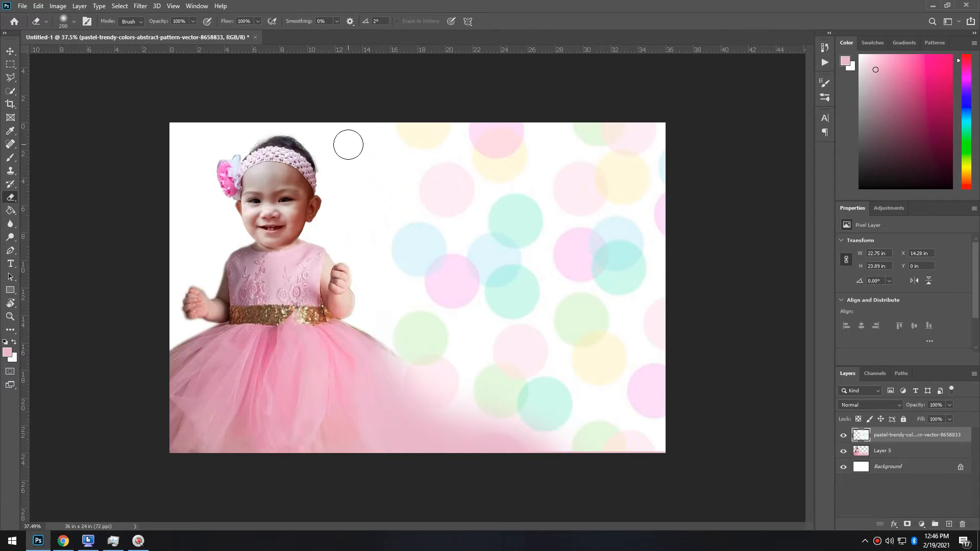
click(8, 53)
scroll(569, 323, up, 2)
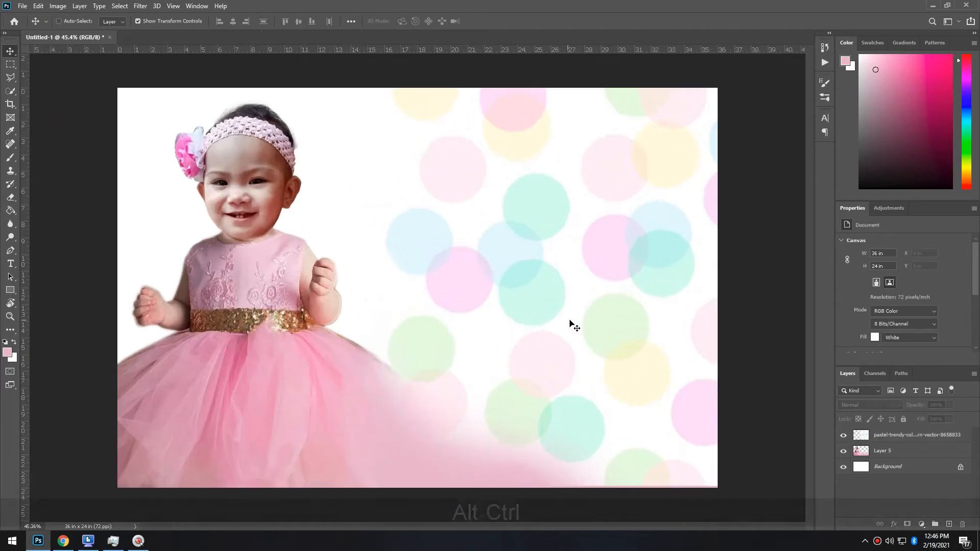
Nudge the polka-dot pattern layer down to Y 0.11 in
click(771, 371)
click(650, 378)
key(Down)
key(Down)
key(Down)
key(Down)
key(Down)
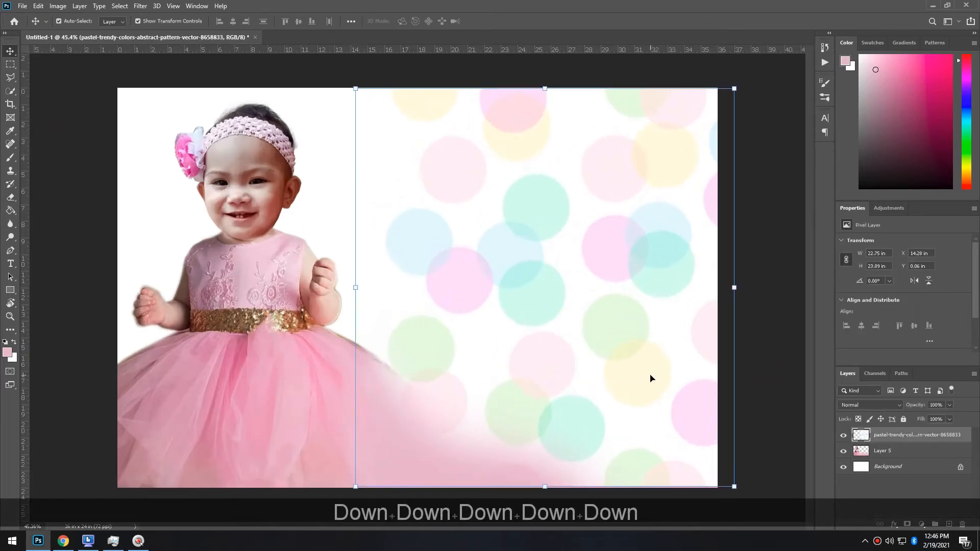
key(Down)
key(Down)
click(774, 448)
Erase more of the pattern's lower area so the pink sweep shows clearly
key(e)
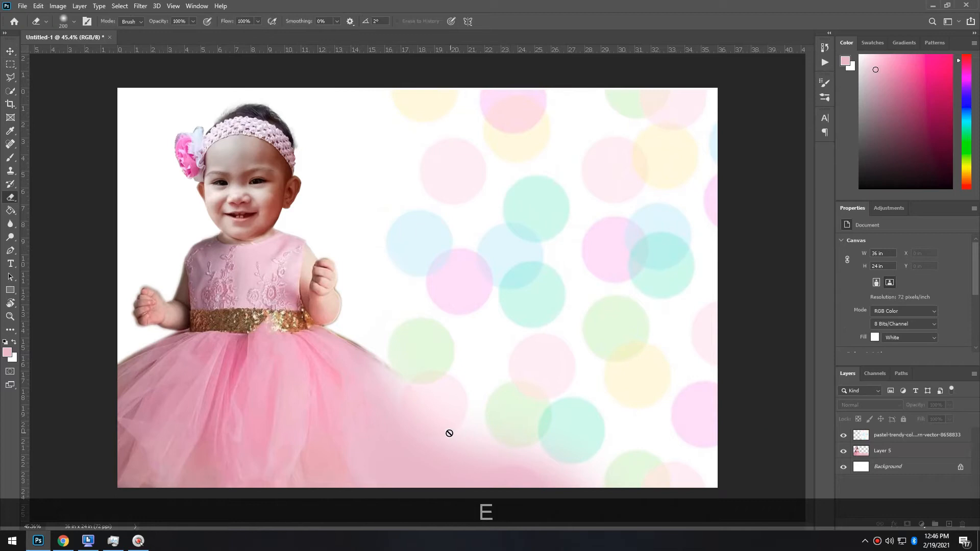
click(922, 457)
drag(394, 400, 442, 442)
key(ctrl+z)
click(914, 439)
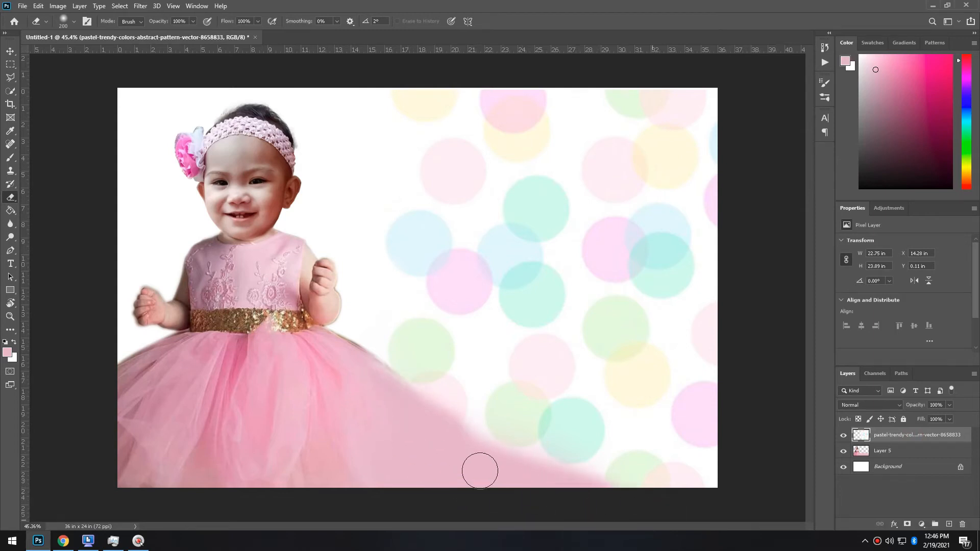
scroll(313, 413, down, 2)
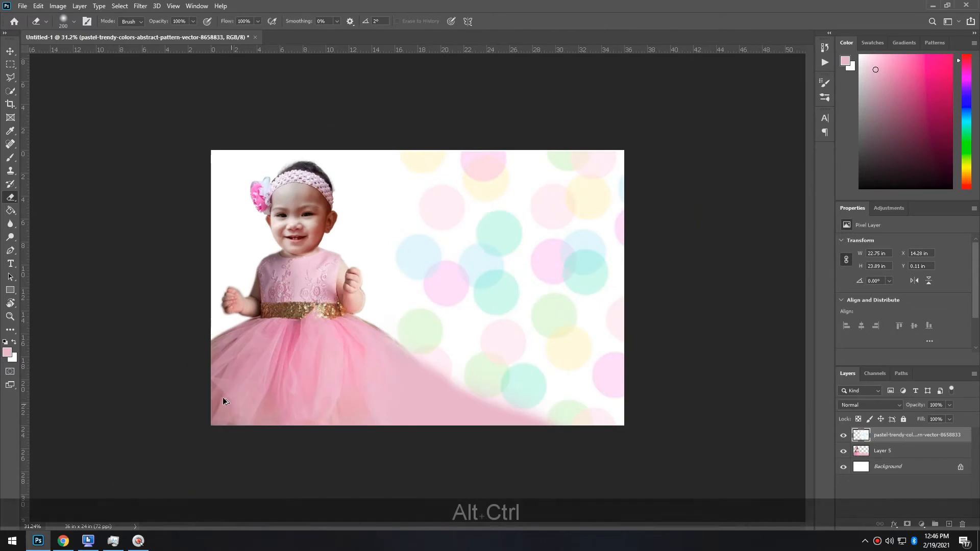
click(10, 52)
click(81, 182)
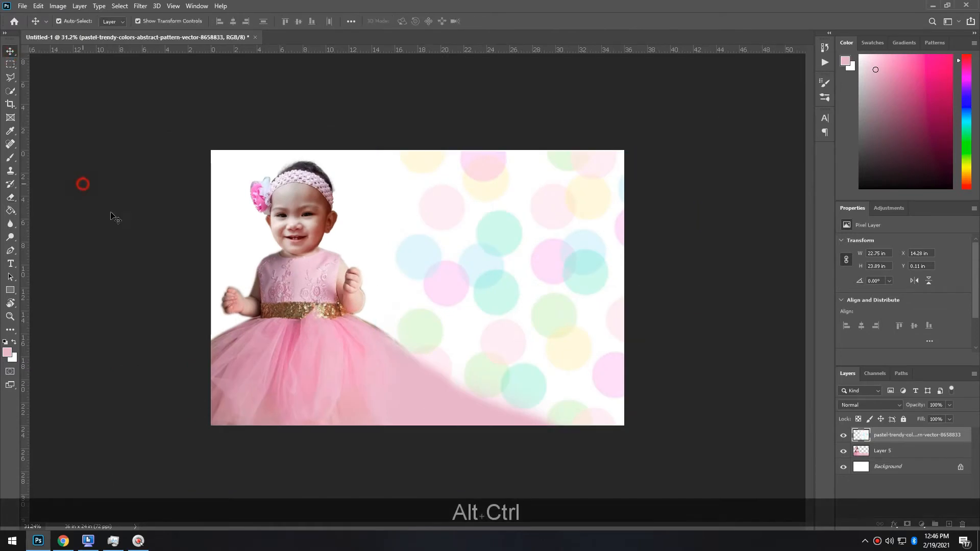
Lighten the toddler's Layer 5 slightly by raising the Curves midpoint
click(313, 330)
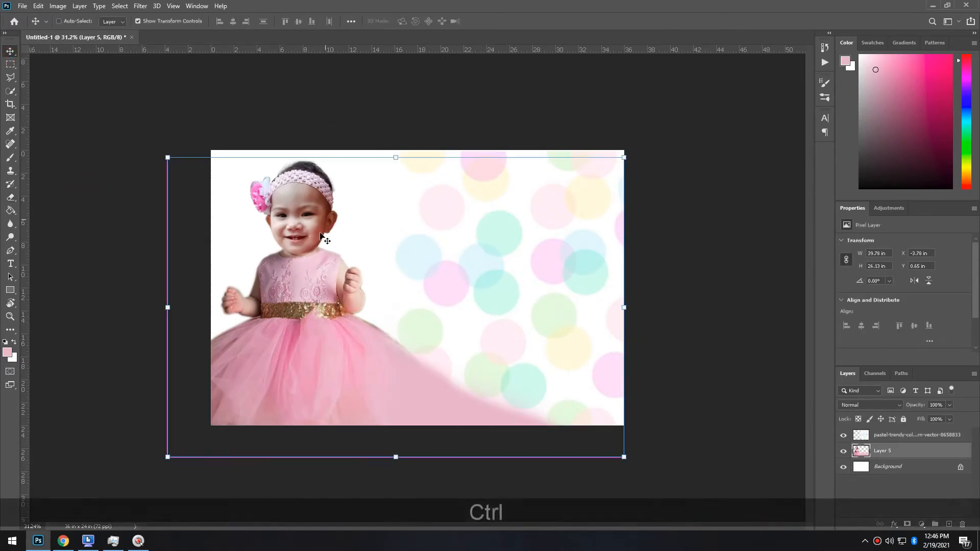
key(ctrl+m)
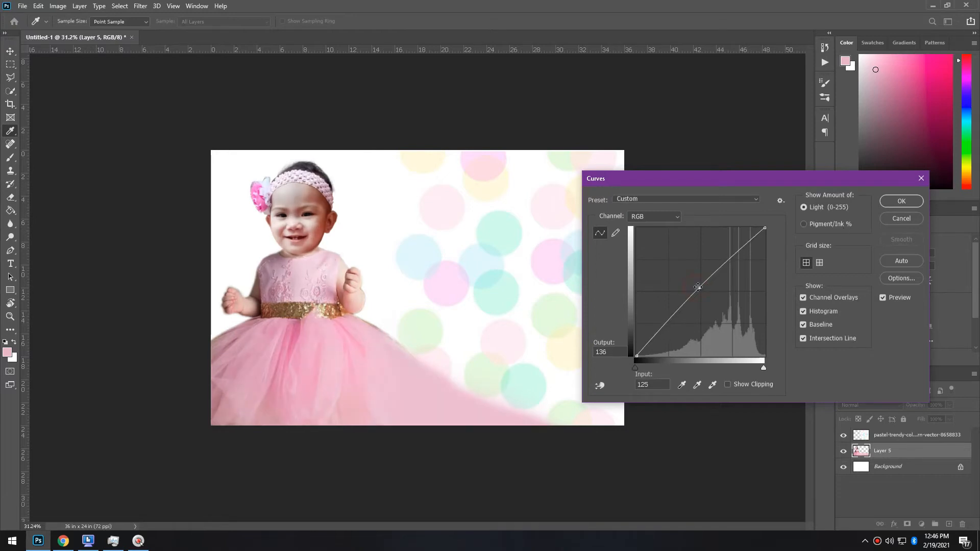
click(902, 201)
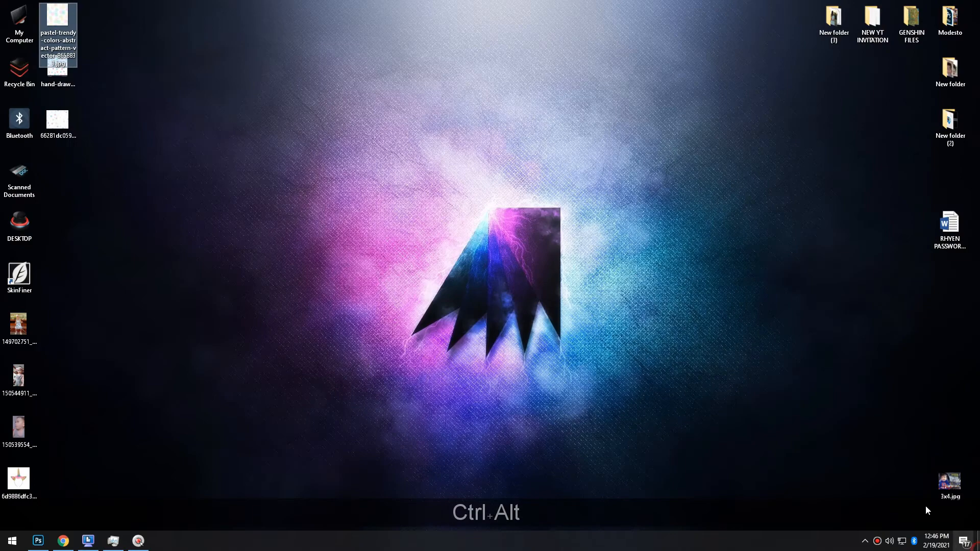
Place the unicorn headband, rasterize it, and remove its white background with the Magic Eraser
click(35, 478)
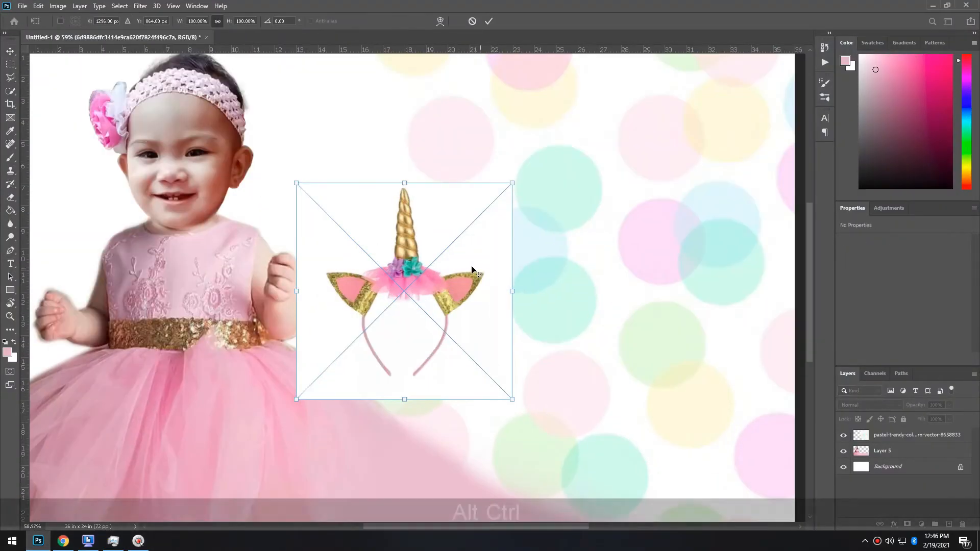
key(Return)
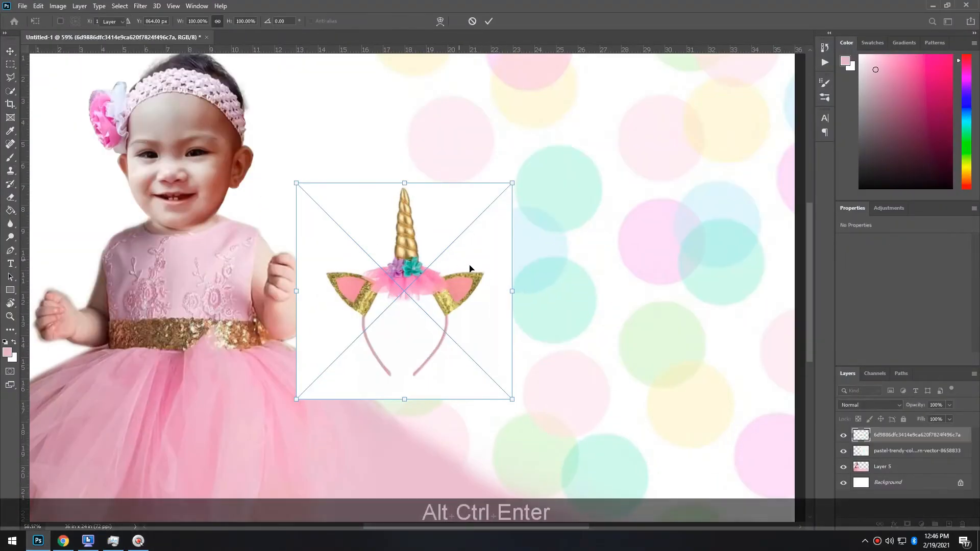
key(e)
click(378, 215)
click(476, 208)
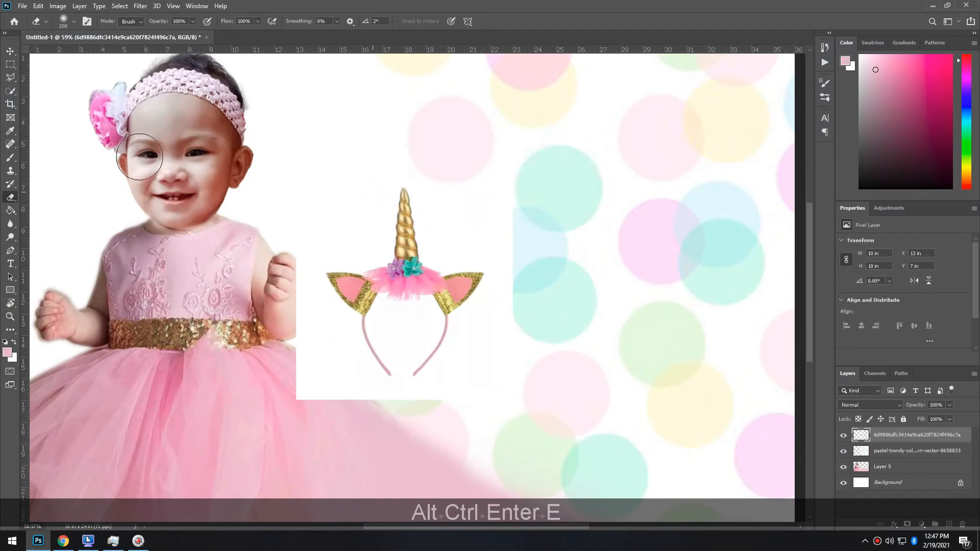
right_click(4, 199)
click(81, 211)
click(347, 241)
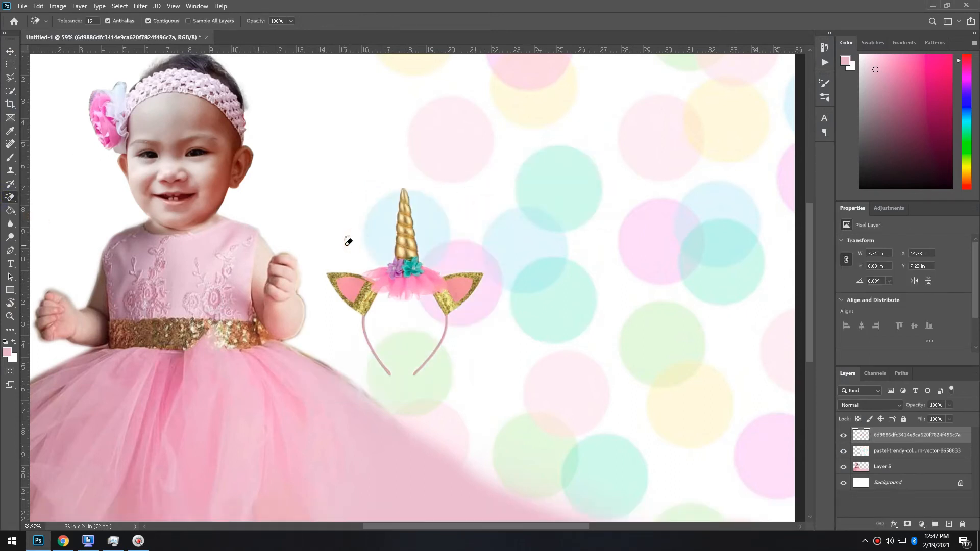
Delete the band below the unicorn ears using a rectangular selection
scroll(448, 369, up, 5)
key(m)
mouse_move(566, 434)
mouse_down()
mouse_move(207, 217)
mouse_move(207, 248)
mouse_up()
key(Delete)
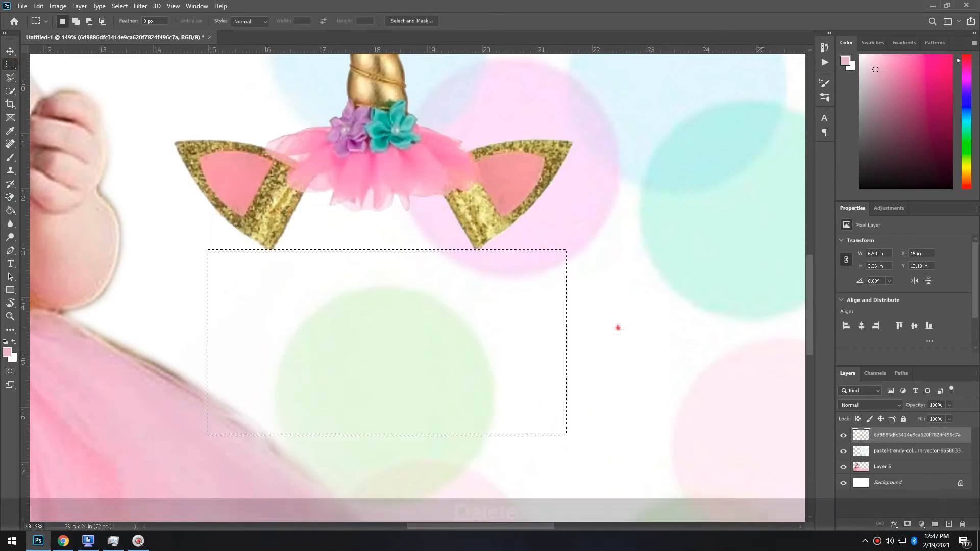
scroll(431, 298, down, 3)
scroll(430, 298, down, 4)
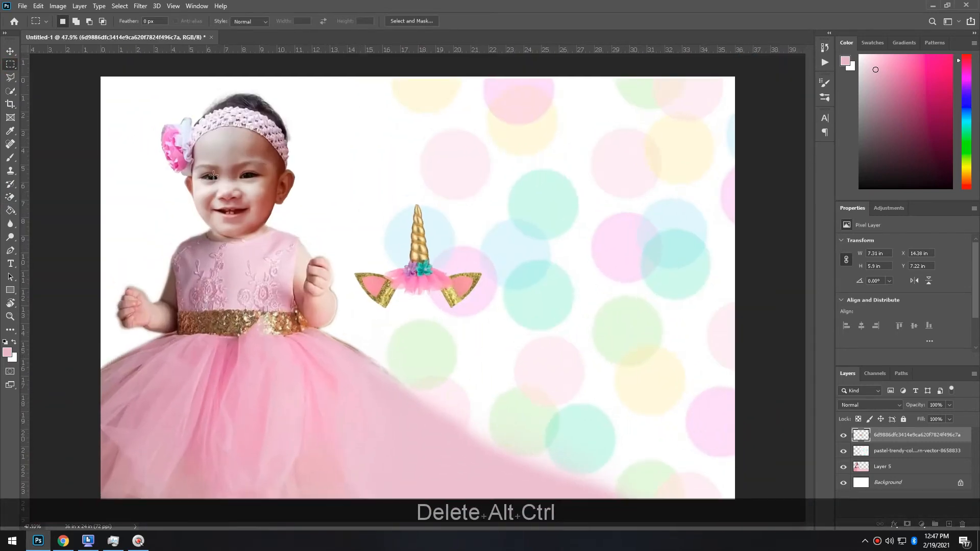
Move the horn-and-ears headpiece to the upper right and enlarge it to 115%
click(10, 51)
drag(452, 280, 586, 170)
drag(617, 94, 654, 115)
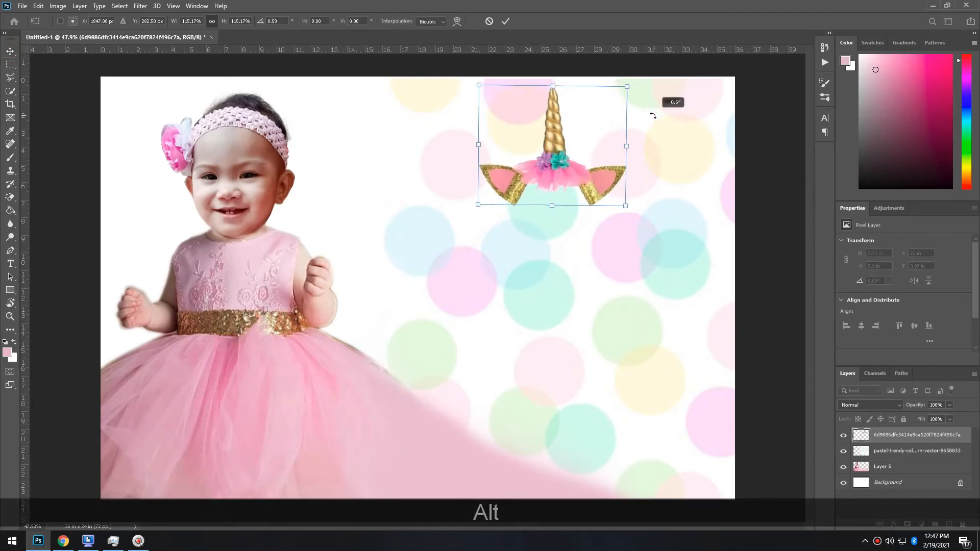
key(Return)
key(Return)
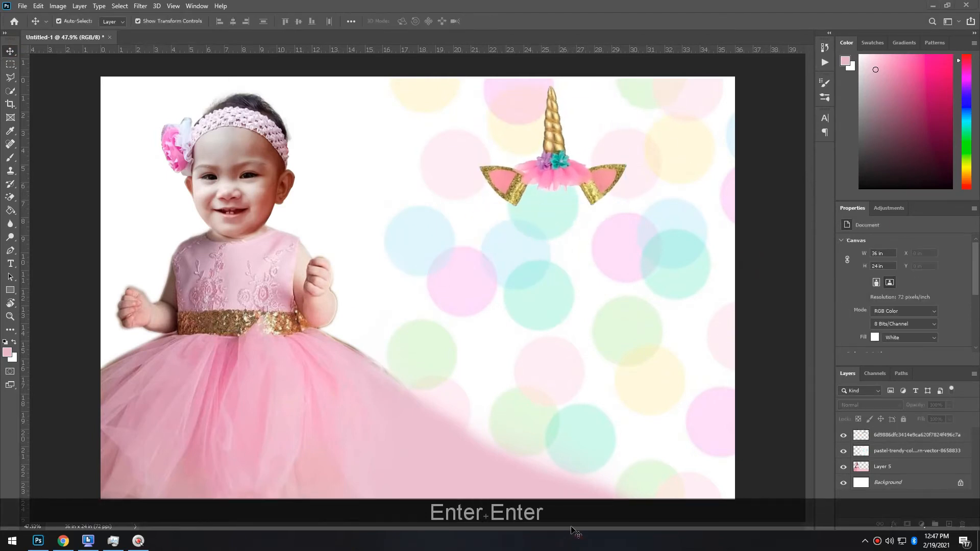
key(F12)
Type the title 'Happy Christening' below the unicorn headpiece
scroll(602, 271, up, 3)
key(t)
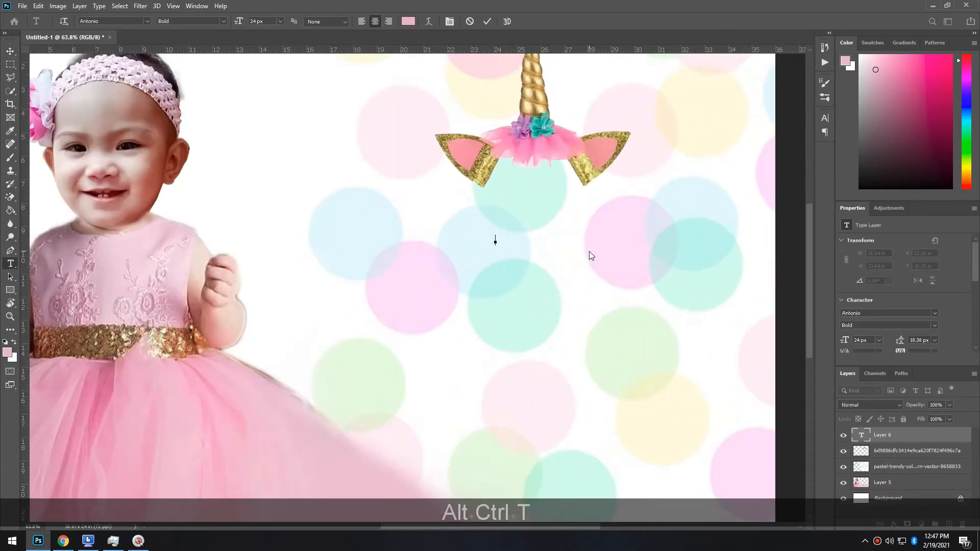
text(Happy Chrise)
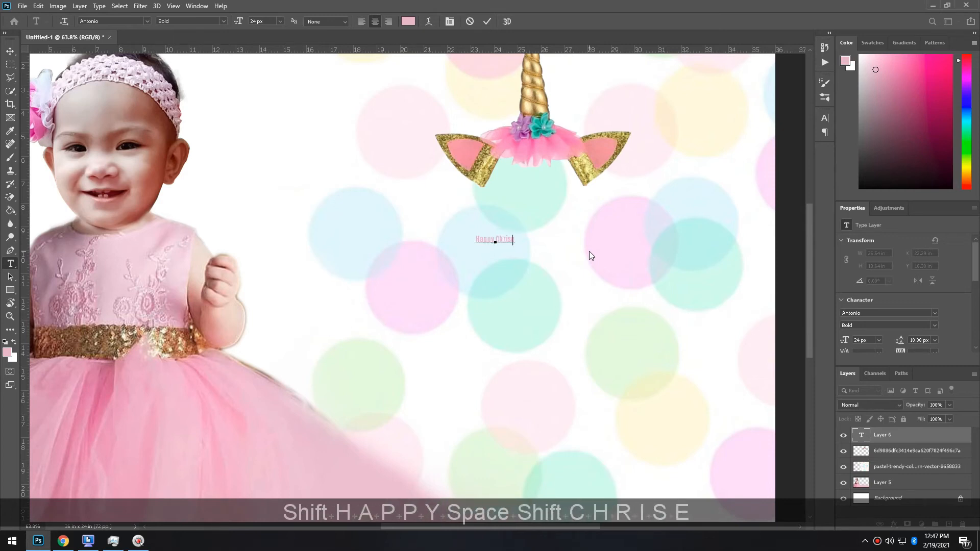
key(BackSpace)
text(tn)
key(BackSpace)
text(ening)
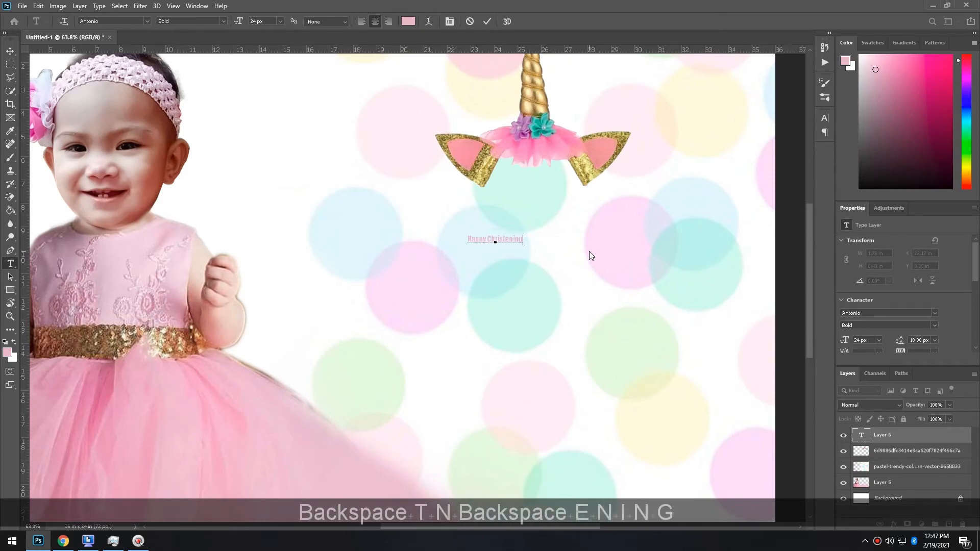
click(17, 51)
Scale the title up from its centre and shift it slightly right
drag(522, 231, 663, 182)
key(Return)
key(Return)
drag(586, 240, 631, 222)
Select all the title text and bring up its text colour picker
key(t)
click(624, 219)
key(ctrl+a)
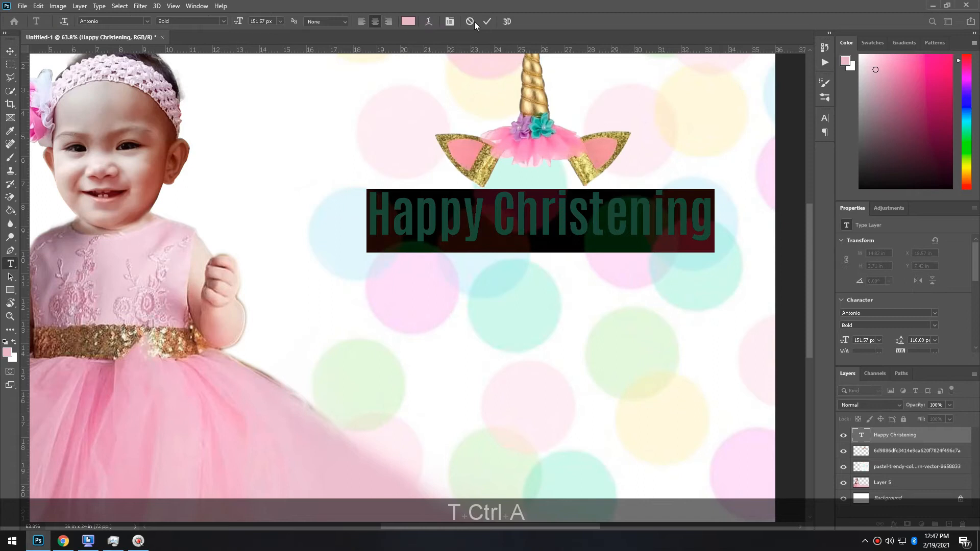
click(404, 23)
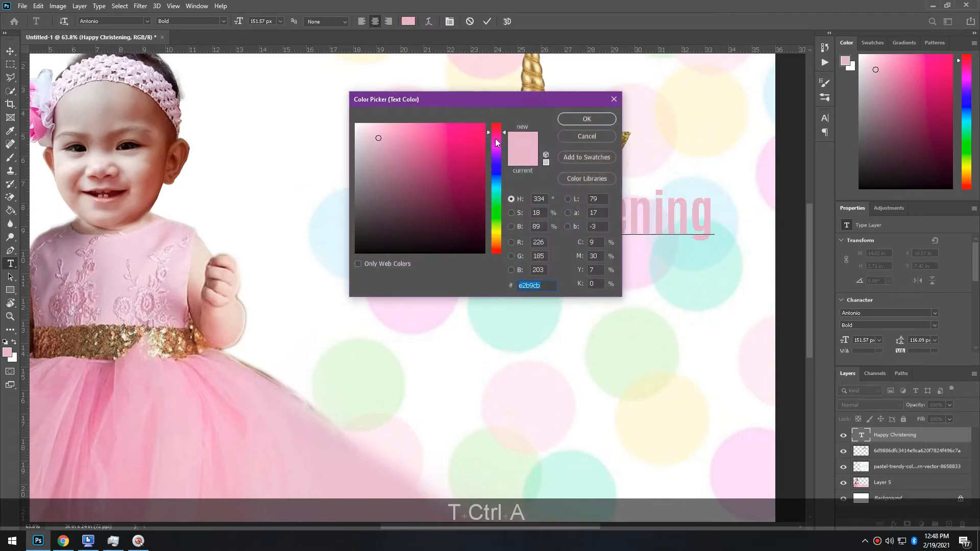
Make the Happy Christening title pink-red ff005a in the Anydore font
drag(496, 139, 499, 144)
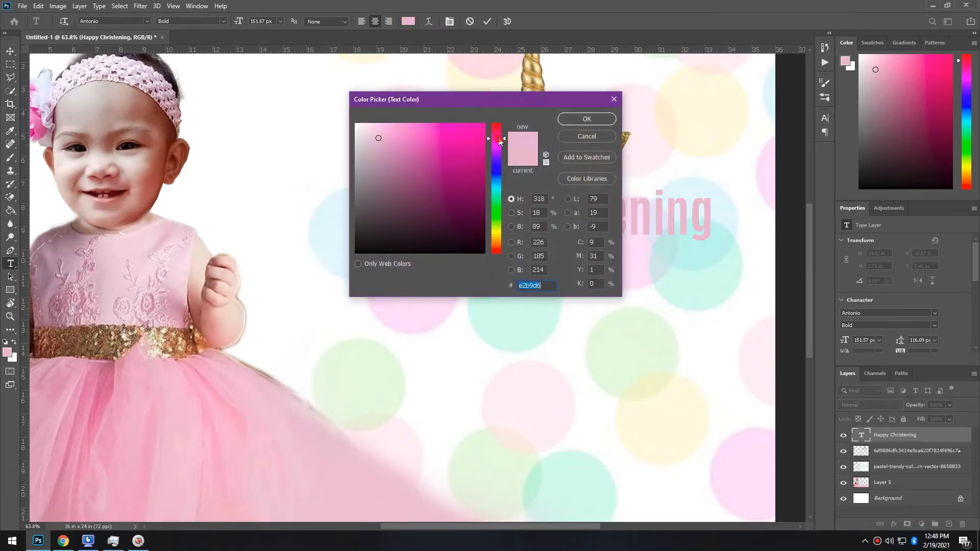
click(473, 138)
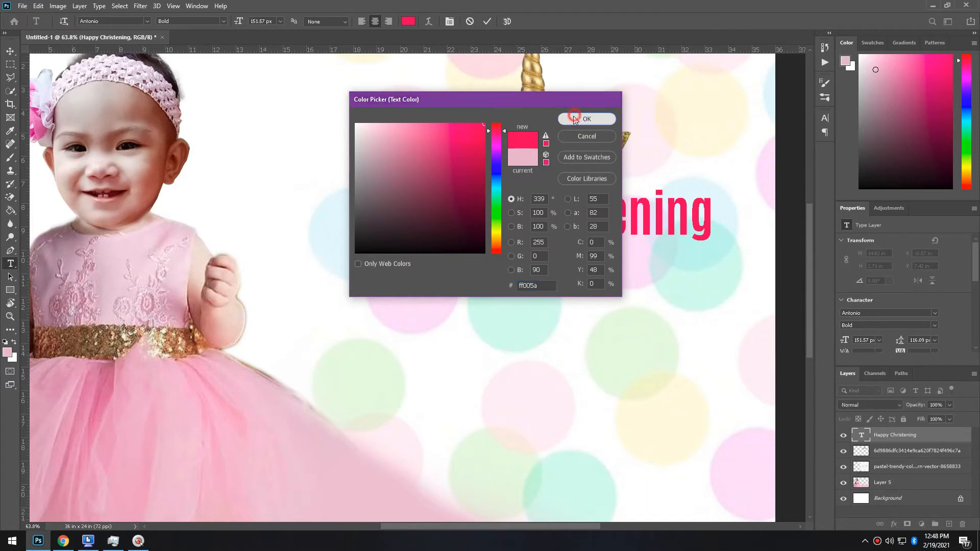
click(575, 116)
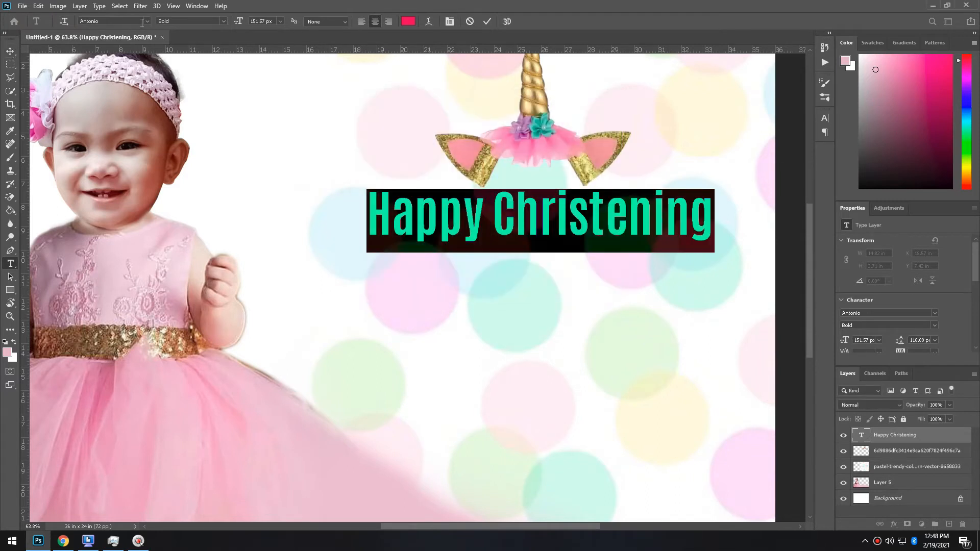
click(146, 21)
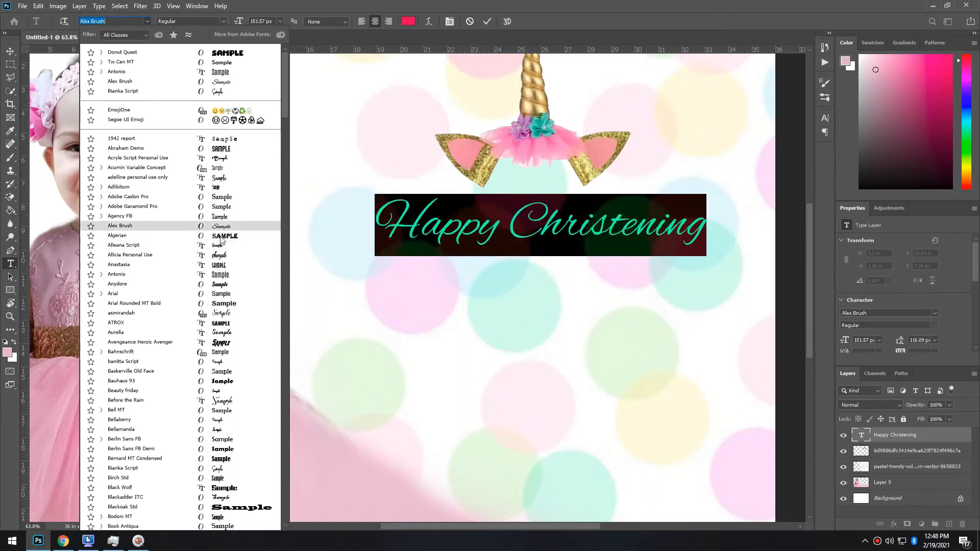
click(223, 285)
click(10, 52)
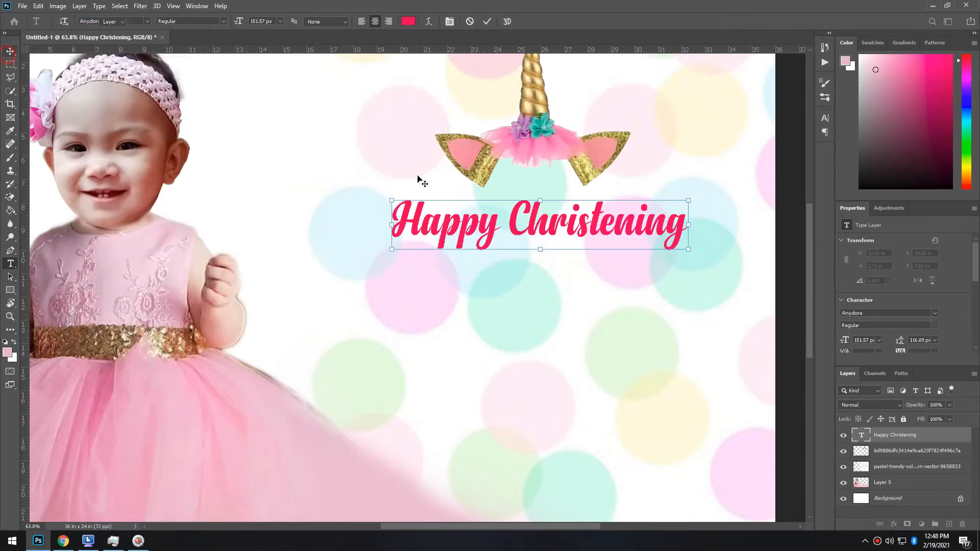
Enlarge the title to about 166.52 px and nudge it slightly up and left
click(672, 203)
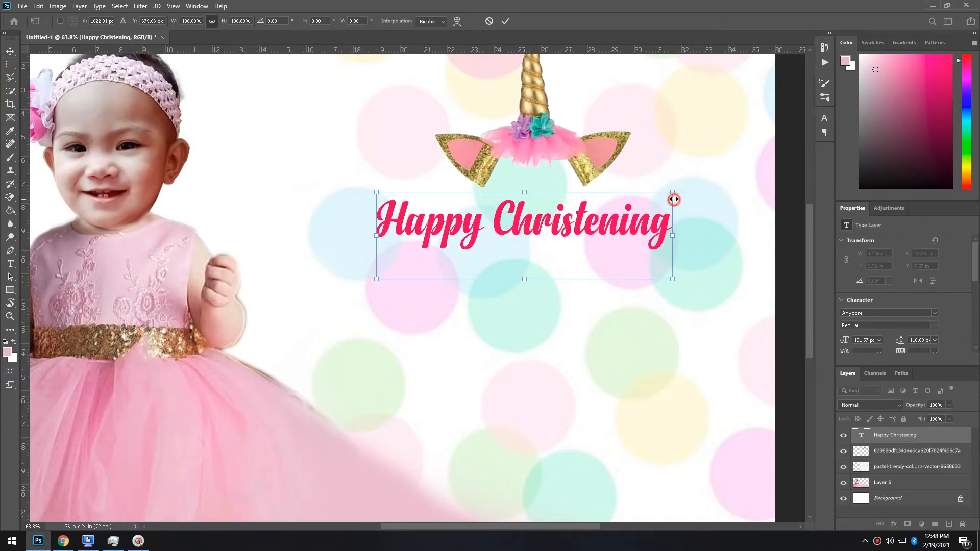
drag(689, 189, 720, 179)
key(Return)
key(Return)
key(Left)
key(Left)
key(Left)
key(Up)
click(943, 438)
Add a light pink ff73d6 Color Overlay to the title layer
double_click(943, 435)
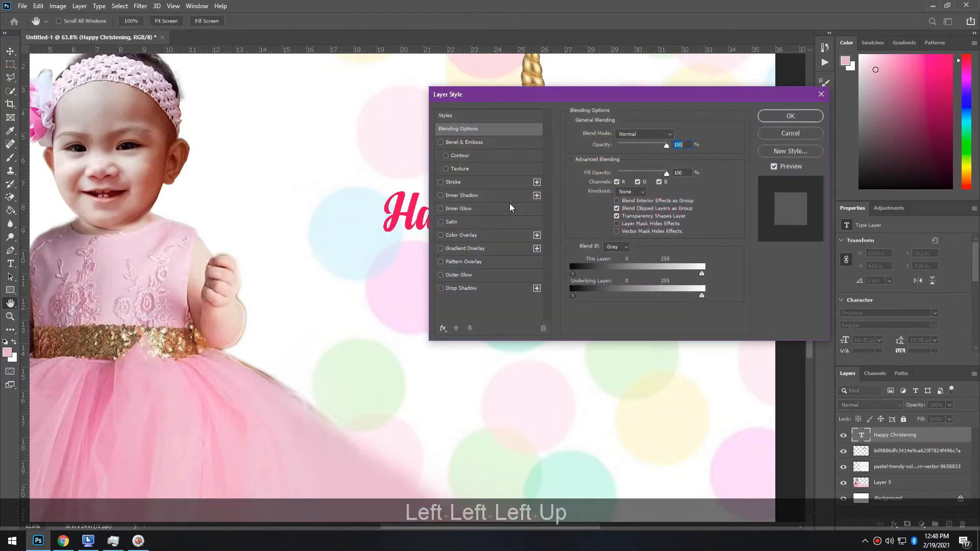
drag(488, 97, 710, 174)
click(692, 313)
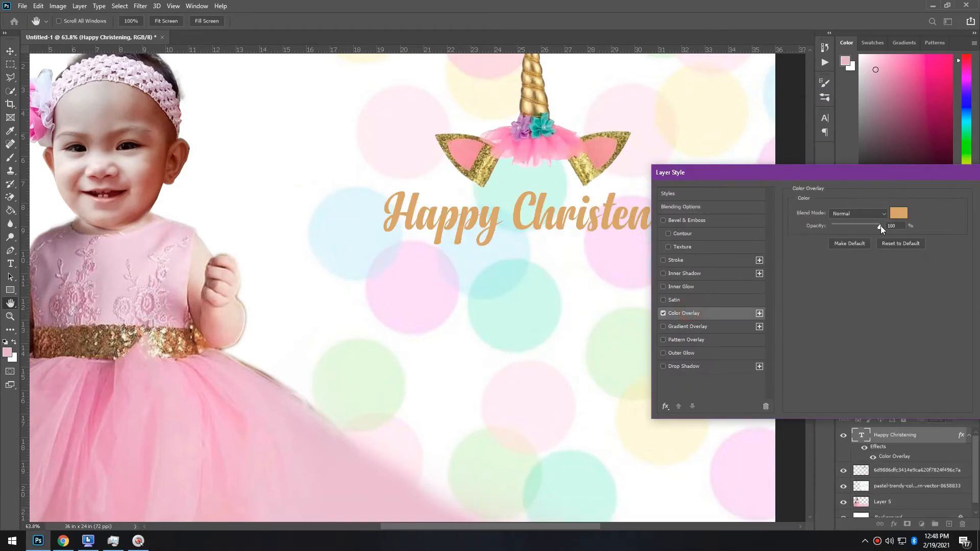
click(900, 213)
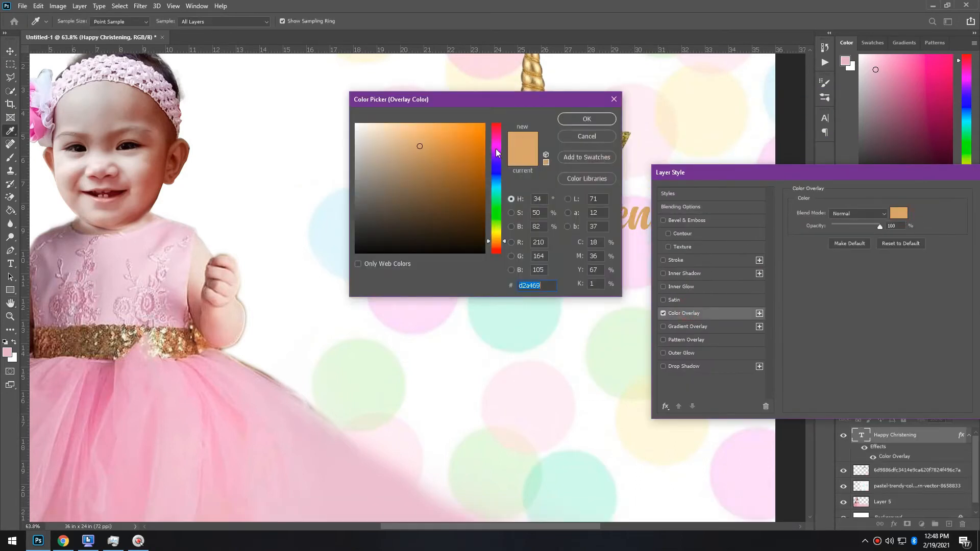
click(496, 139)
click(461, 124)
drag(480, 94, 411, 269)
click(358, 297)
click(518, 293)
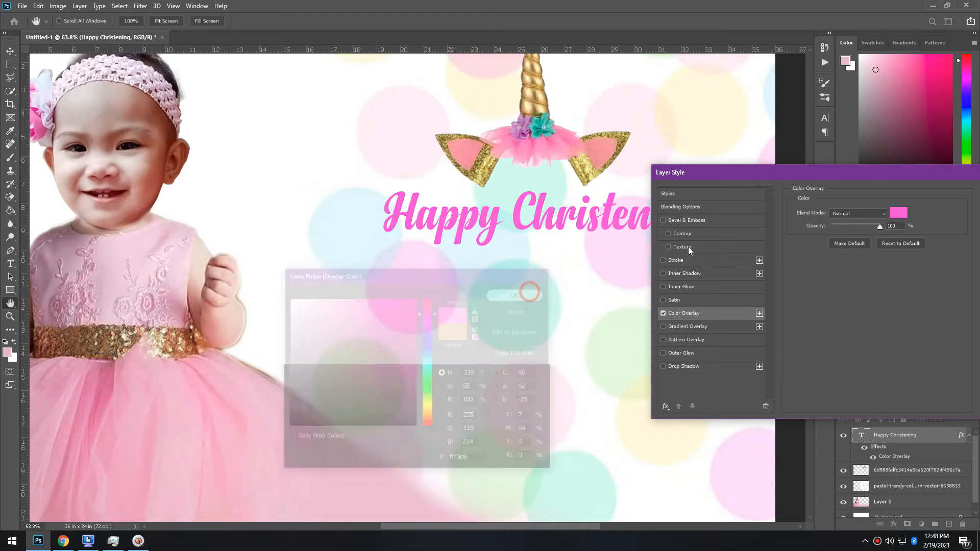
Add a Stroke effect to the title, keeping the light pink overlay after trying darker colours
click(663, 260)
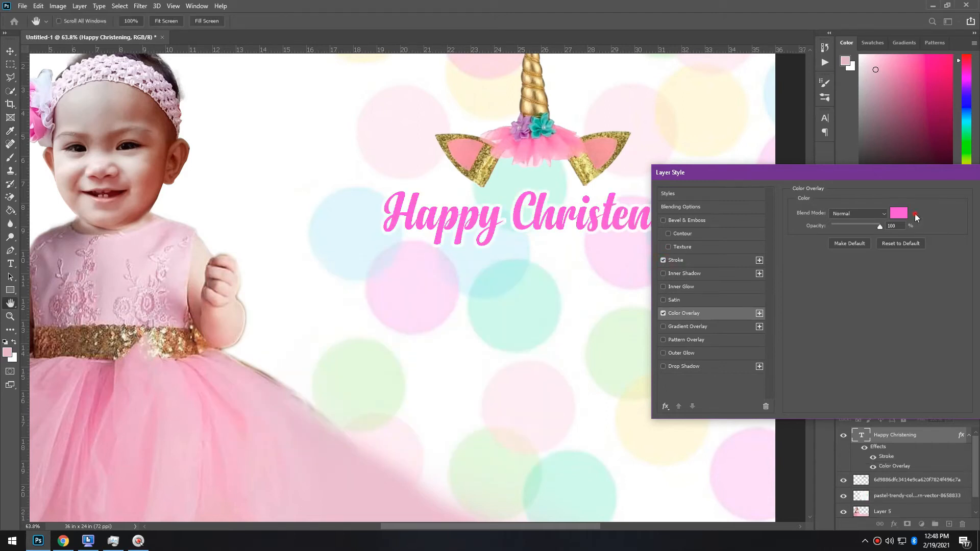
click(899, 213)
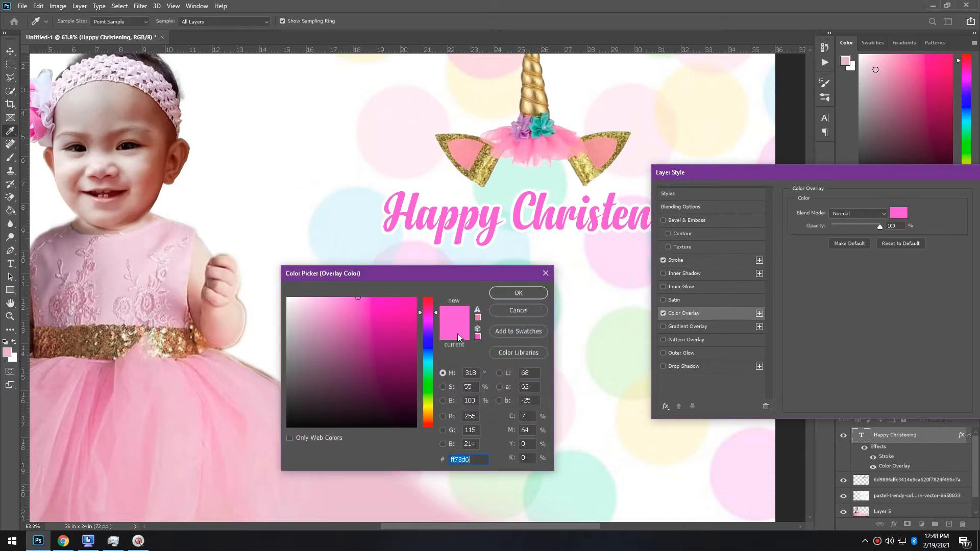
click(411, 368)
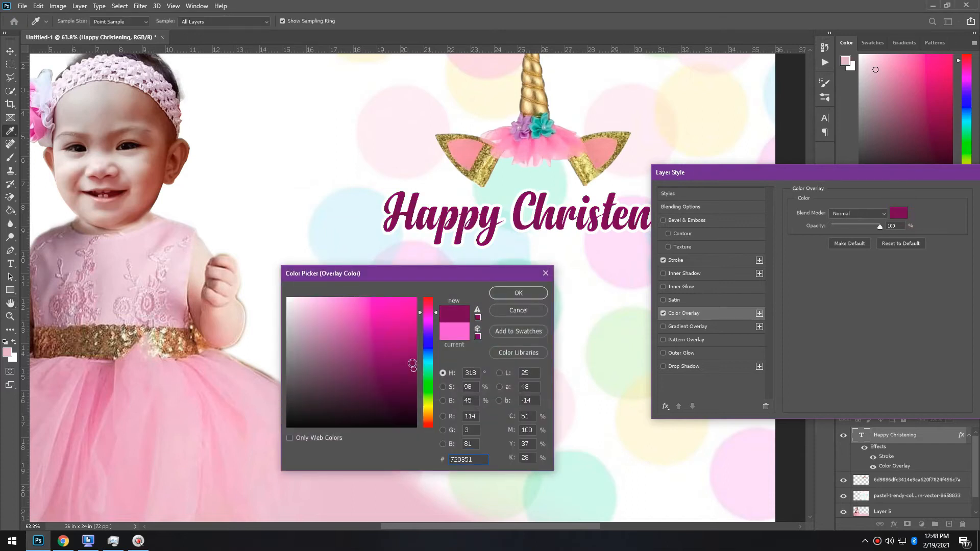
click(431, 300)
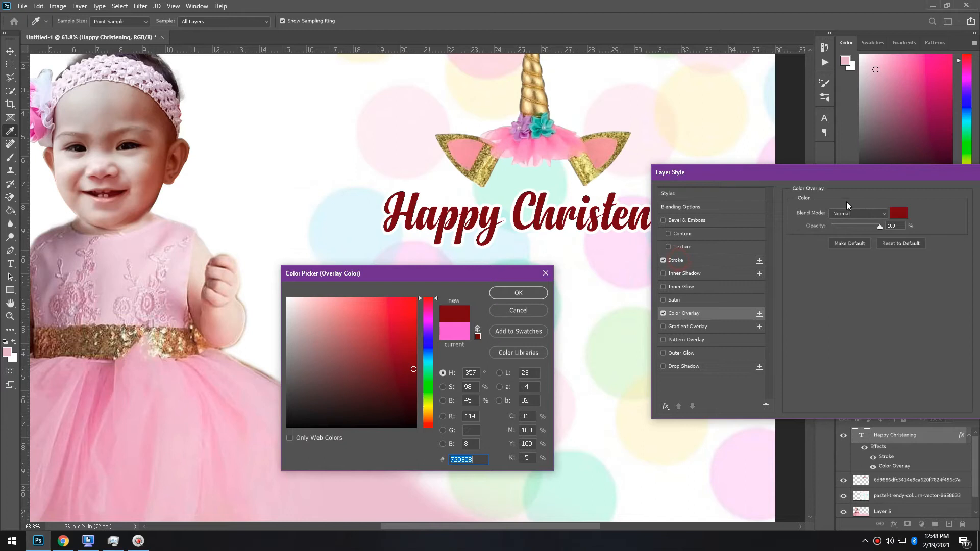
click(518, 311)
click(700, 260)
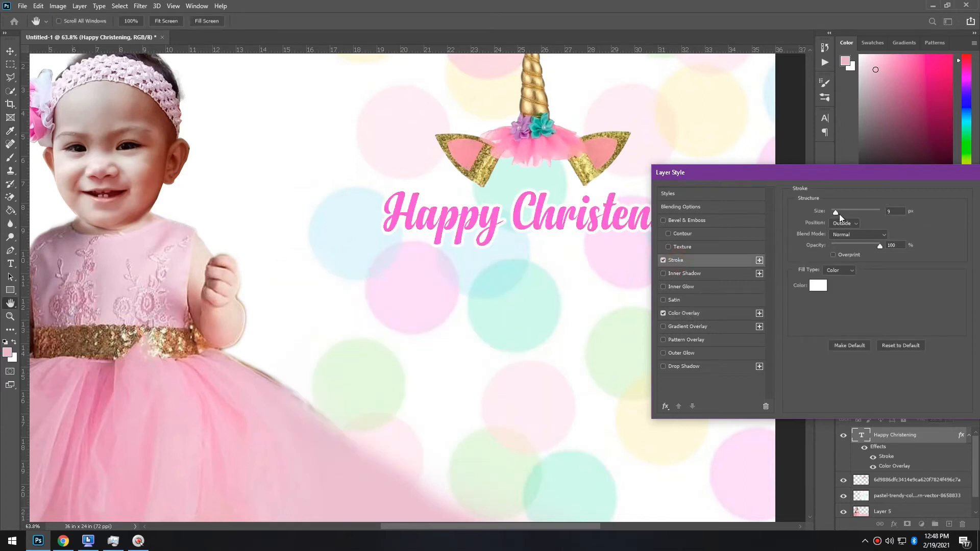
Thin the title's stroke to 6 px and make it light grey d4d4d4
drag(837, 213, 835, 214)
click(818, 285)
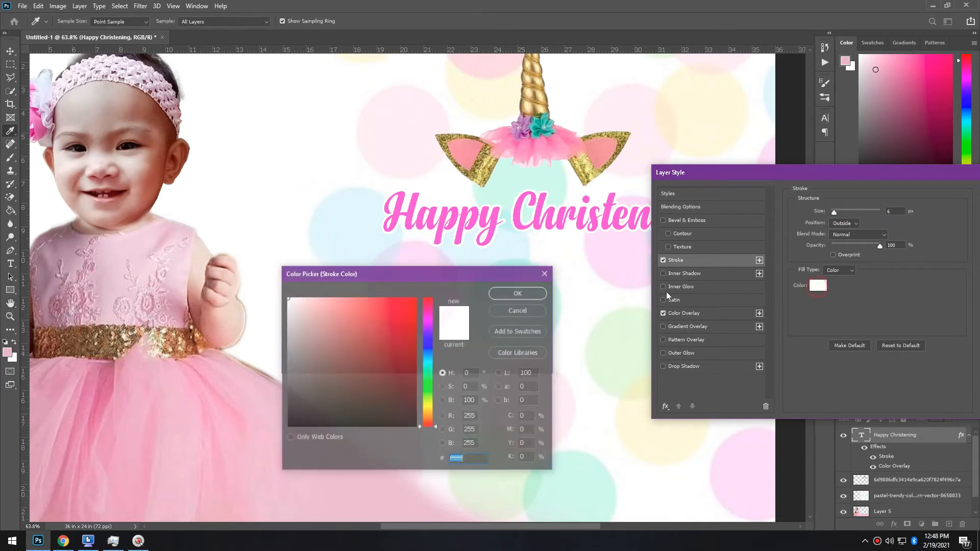
mouse_move(437, 333)
mouse_down()
mouse_move(437, 302)
mouse_move(276, 442)
mouse_move(272, 320)
mouse_move(245, 364)
mouse_move(281, 319)
mouse_up()
click(416, 299)
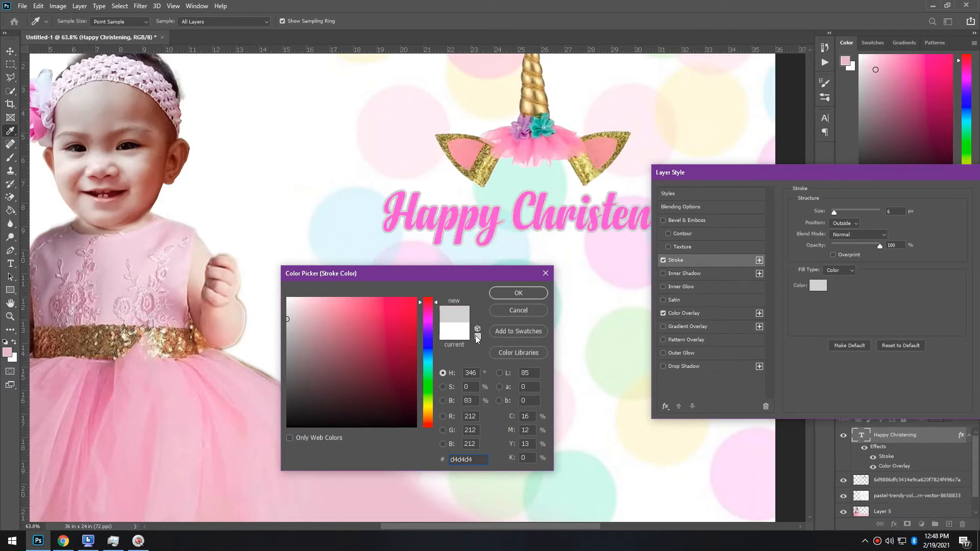
click(519, 294)
Add an Inner Bevel with an adjusted lighting angle, plus a Drop Shadow
click(699, 221)
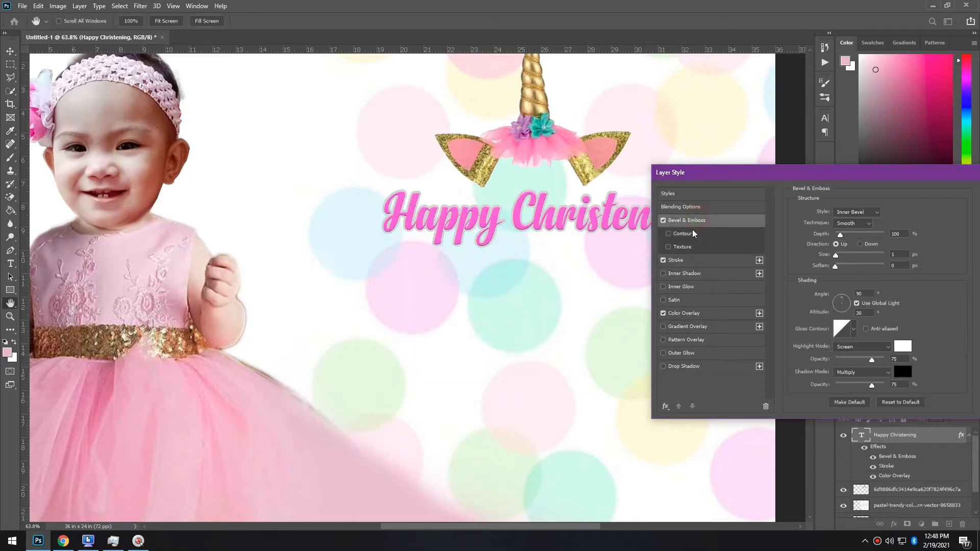
click(835, 299)
drag(835, 299, 847, 312)
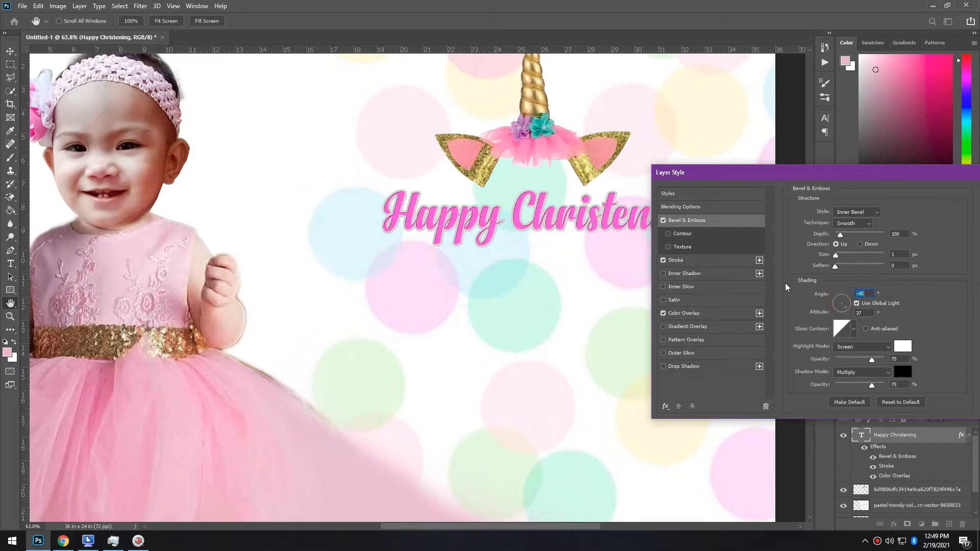
drag(846, 310, 837, 299)
click(700, 367)
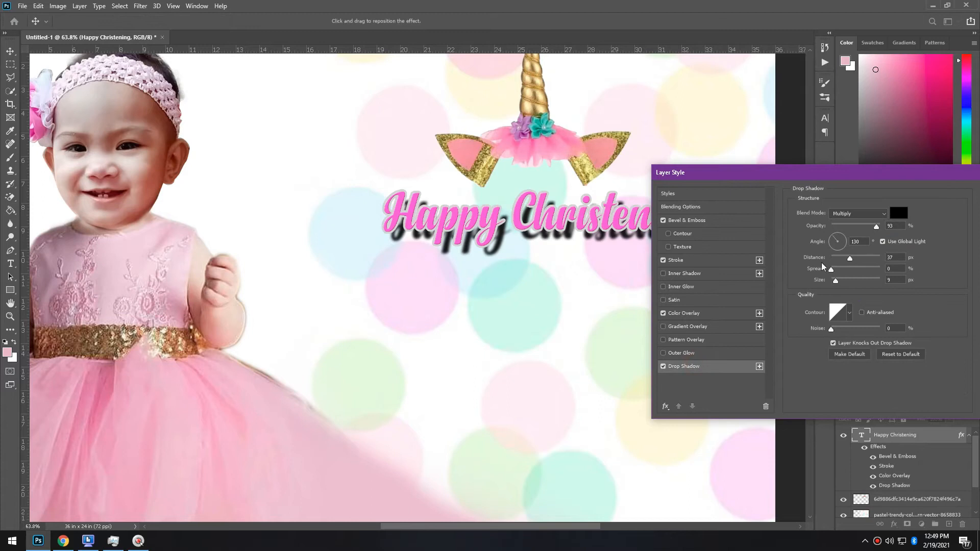
Pull the drop shadow closer, add a bevel contour, and set the stroke to 1 px black
drag(850, 261, 838, 262)
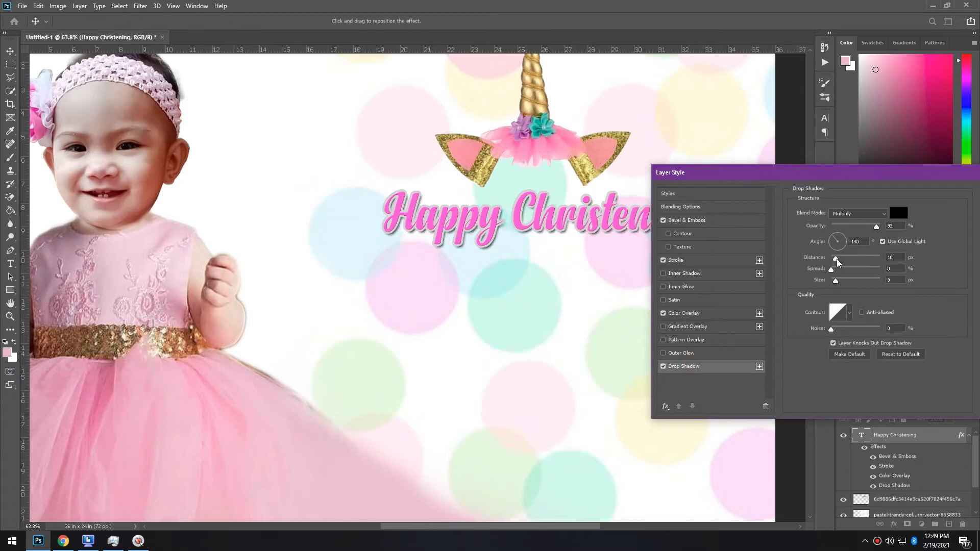
click(686, 234)
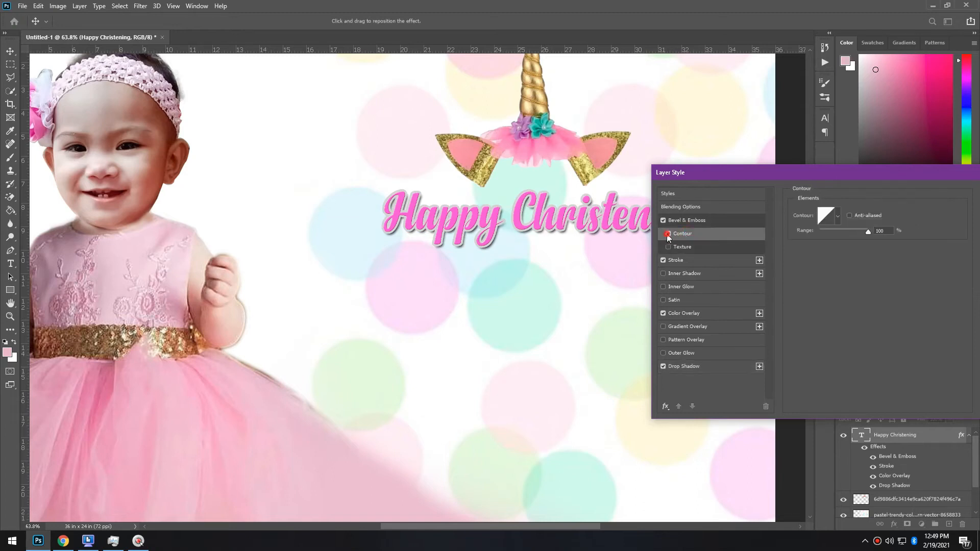
click(679, 259)
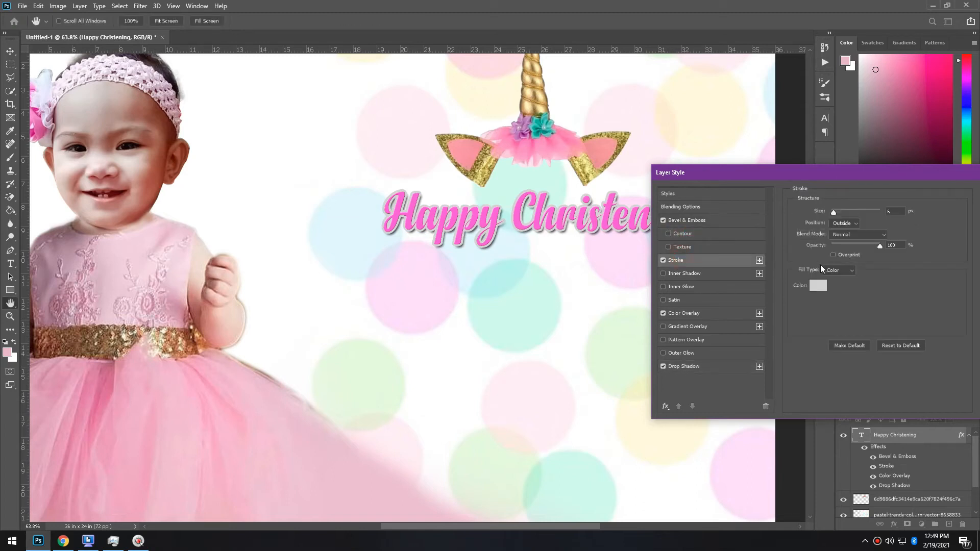
drag(834, 213, 832, 213)
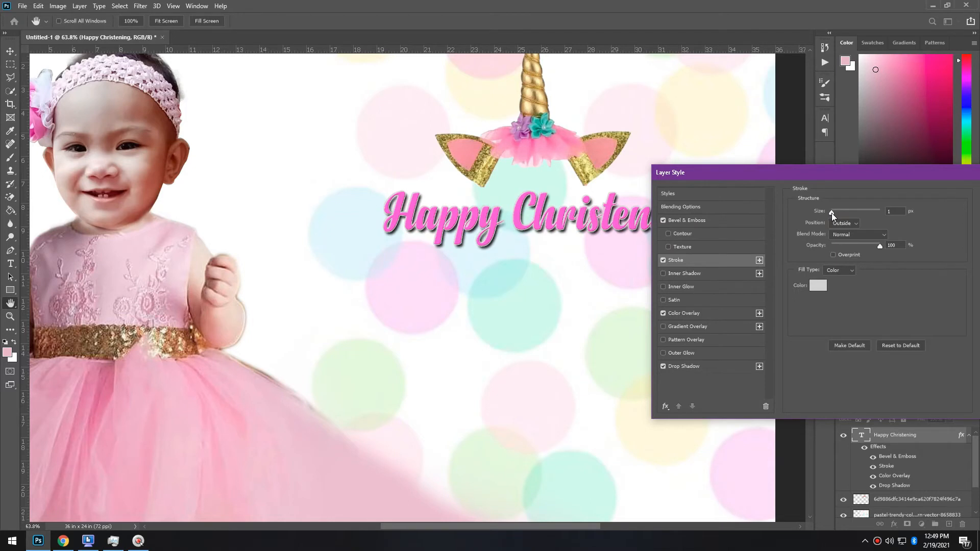
click(818, 286)
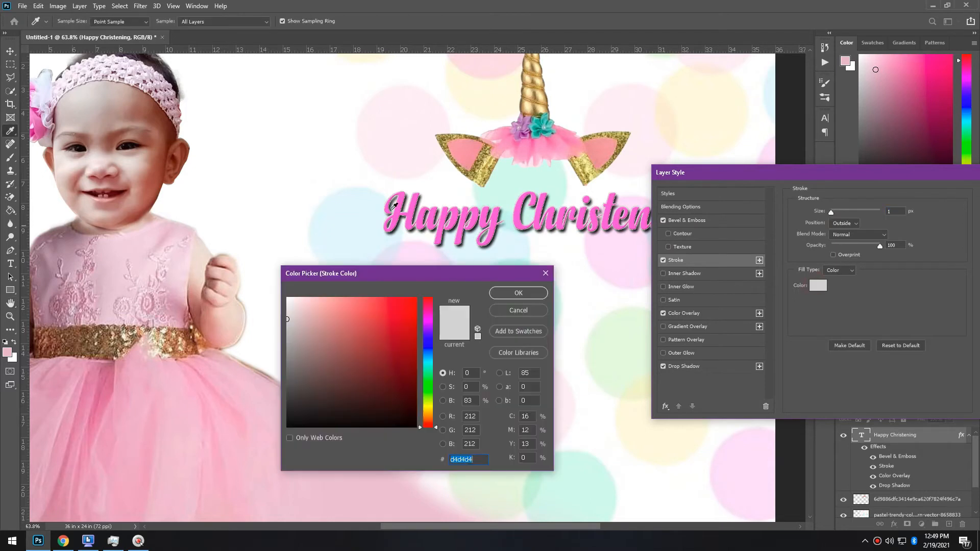
click(418, 200)
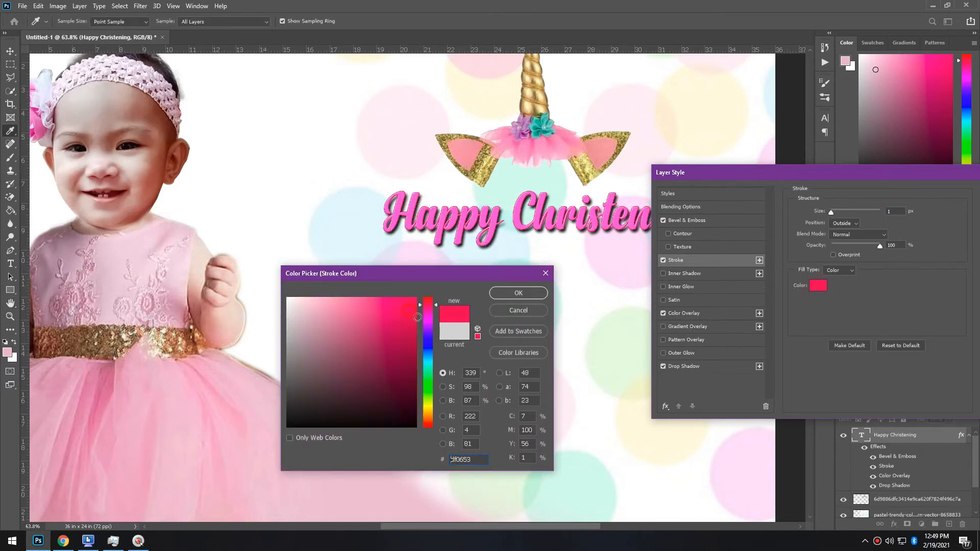
drag(390, 323, 268, 430)
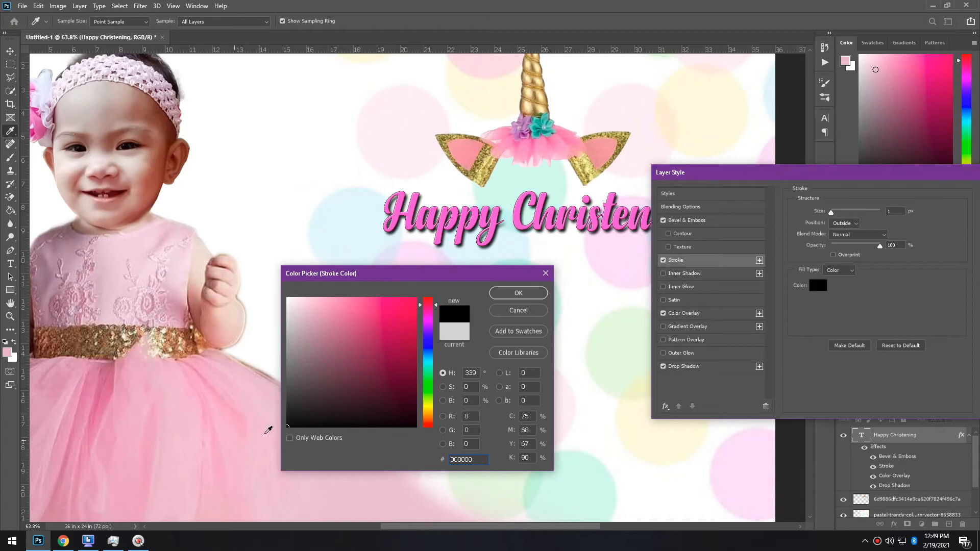
click(519, 294)
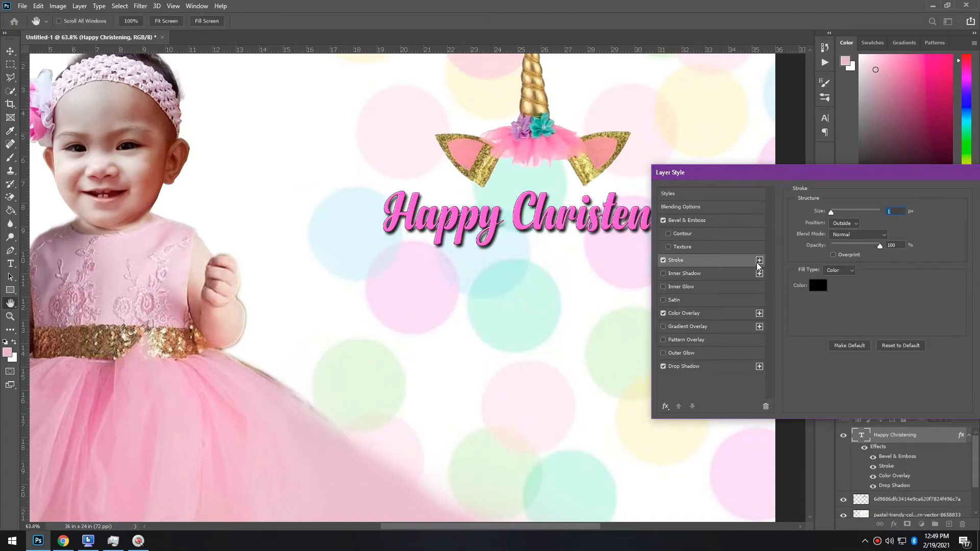
Add a second, roughly 7 px light grey stroke to the heading and apply the styles
click(760, 260)
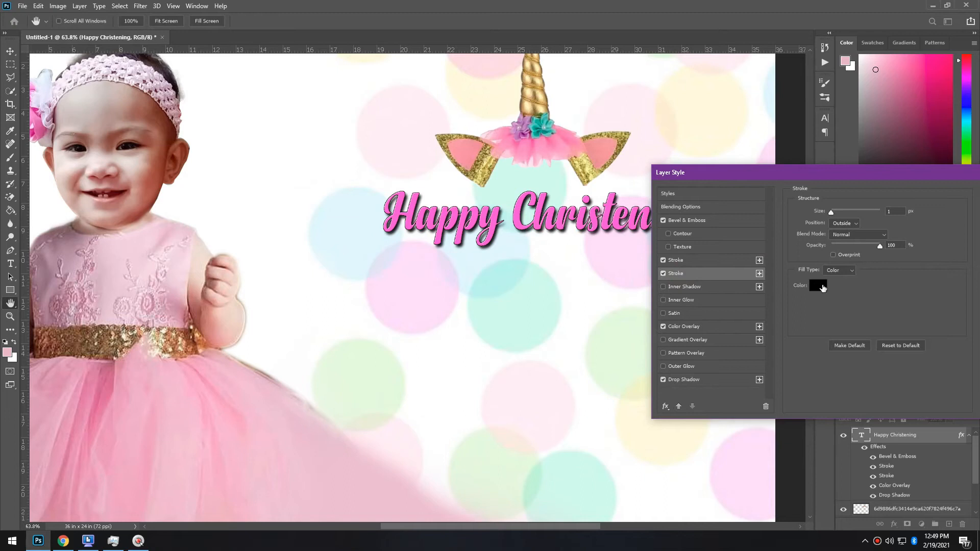
click(819, 286)
drag(332, 323, 247, 340)
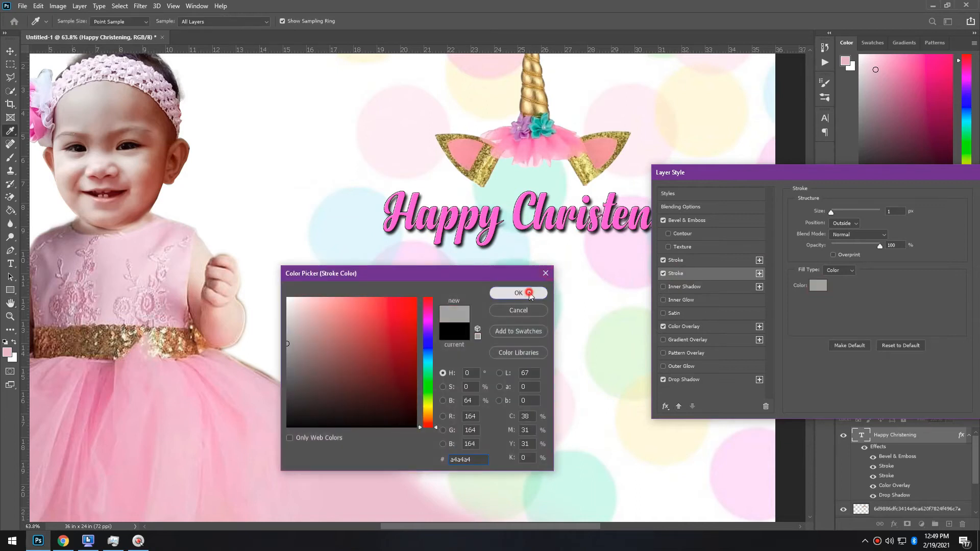
click(529, 294)
key(Up)
key(Up)
key(Up)
key(Up)
key(Up)
key(Up)
key(Up)
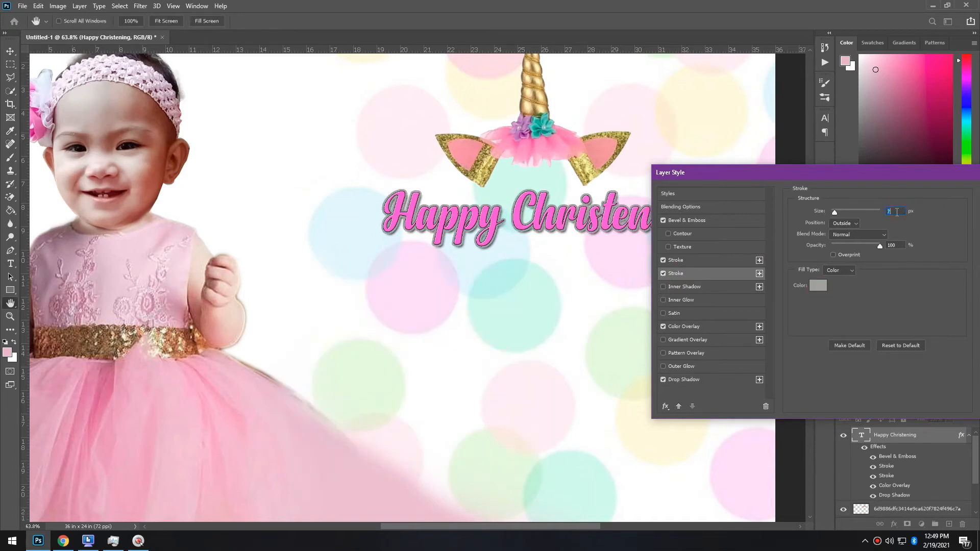
click(818, 286)
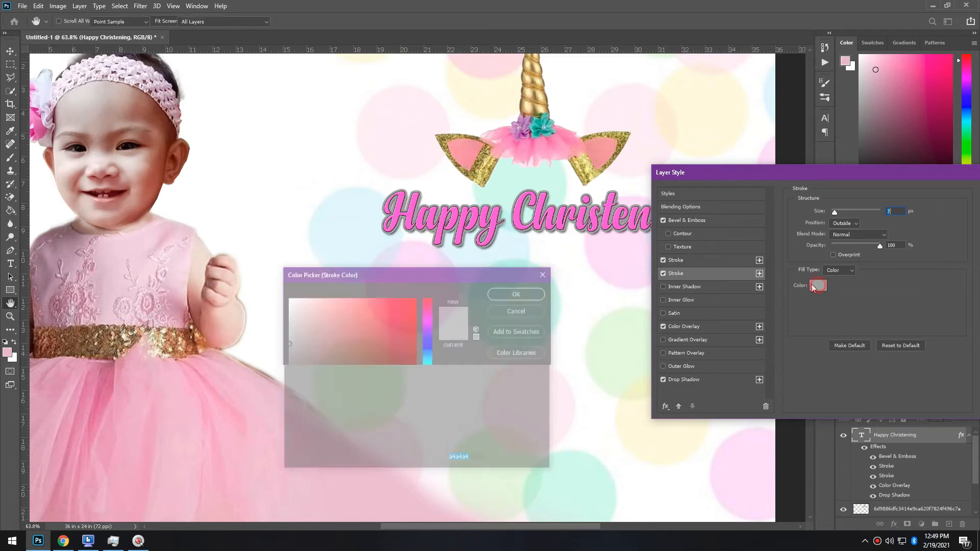
mouse_move(299, 350)
mouse_down()
mouse_move(249, 316)
mouse_move(265, 311)
mouse_up()
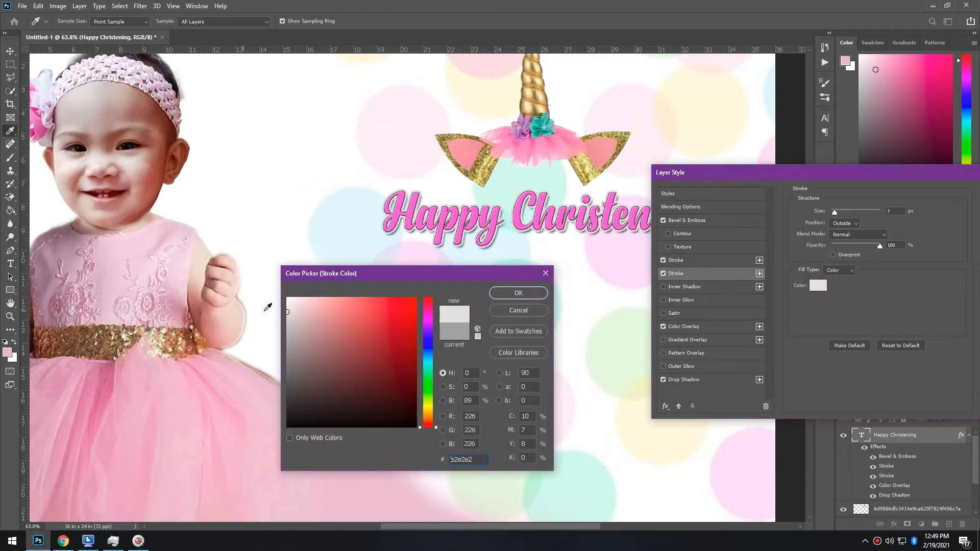
click(539, 300)
drag(873, 175, 594, 353)
click(761, 247)
Start editing the text of the duplicated Happy Christening copy layer
scroll(711, 229, up, 1)
key(t)
click(594, 354)
key(ctrl+a)
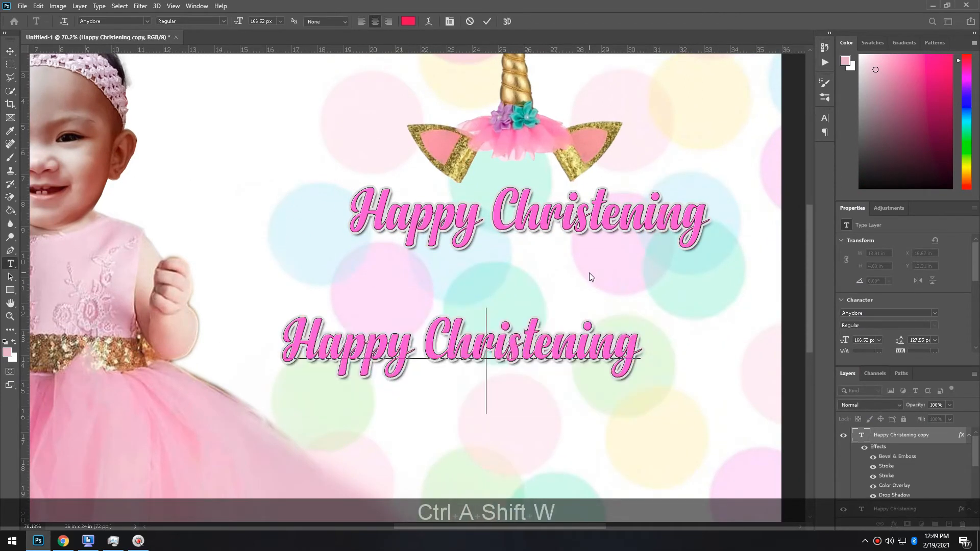
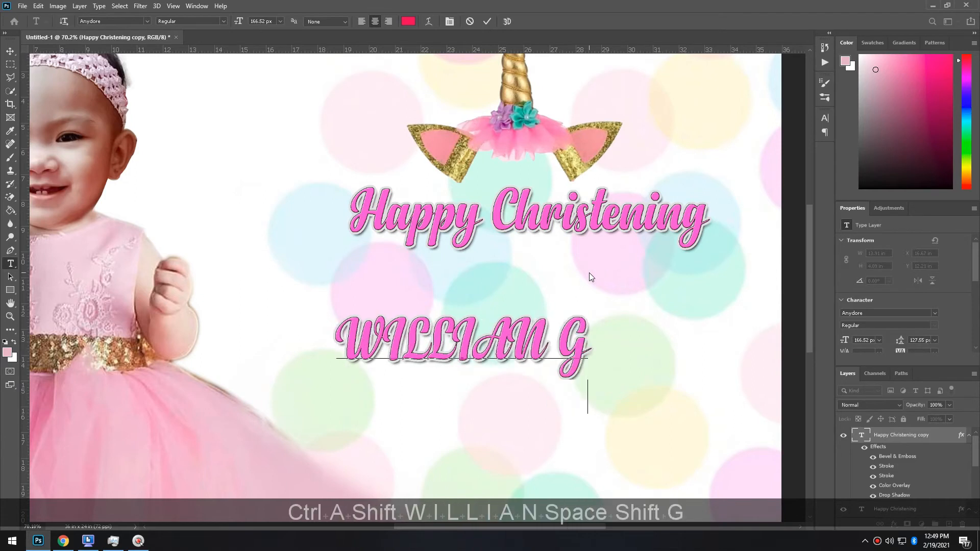
key(ctrl+a)
click(147, 21)
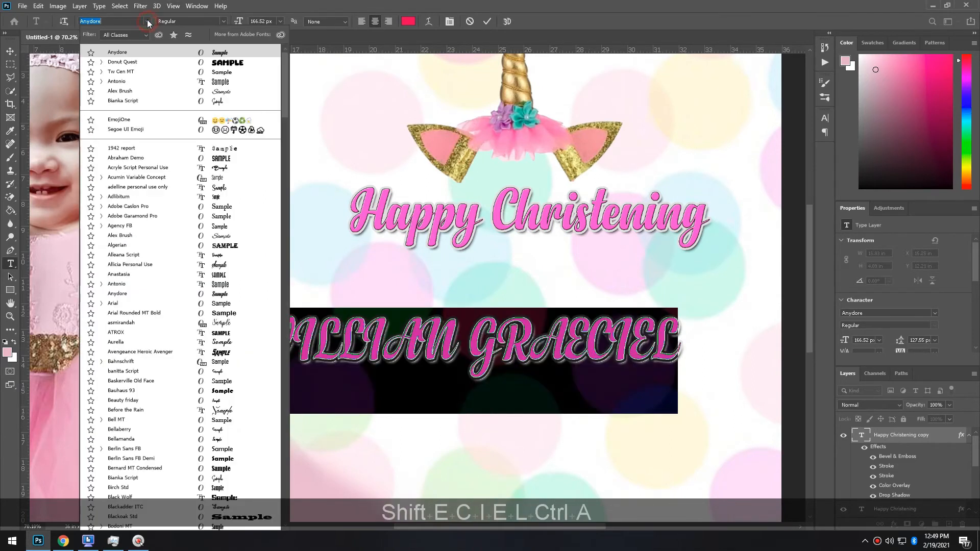
scroll(185, 301, down, 10)
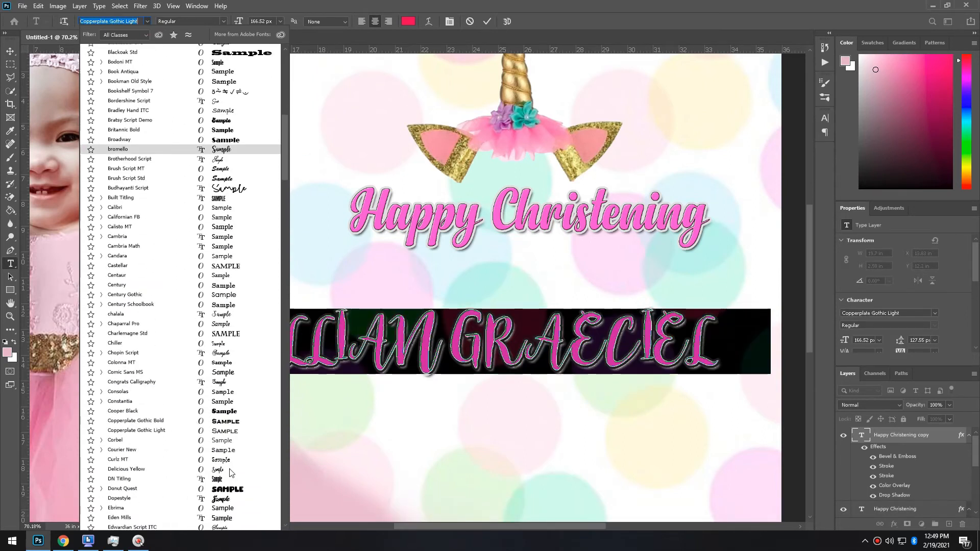
click(233, 488)
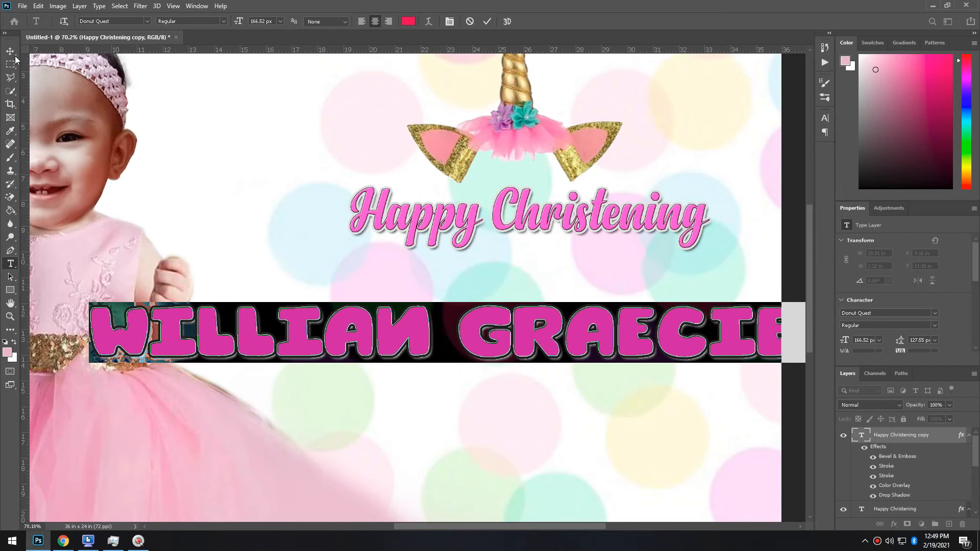
click(10, 51)
scroll(641, 359, down, 3)
key(ctrl+t)
drag(742, 305, 684, 296)
key(Return)
key(t)
double_click(527, 309)
key(ctrl+x)
click(10, 51)
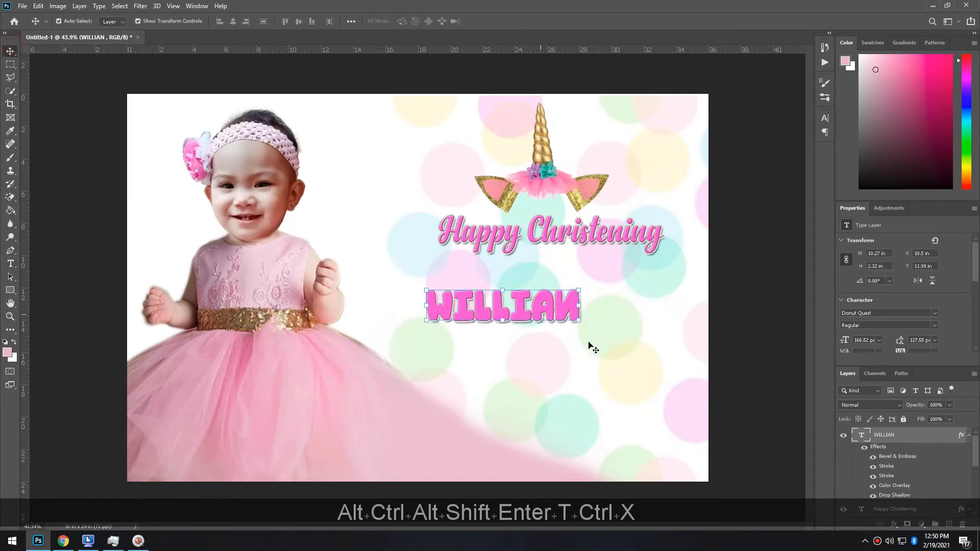
Enlarge WILLIAN, then duplicate it below and paste GRAECIEL into the copy
drag(580, 323, 613, 360)
key(Return)
key(Return)
scroll(541, 301, up, 2)
key(ctrl+alt+t)
double_click(614, 361)
key(ctrl+a)
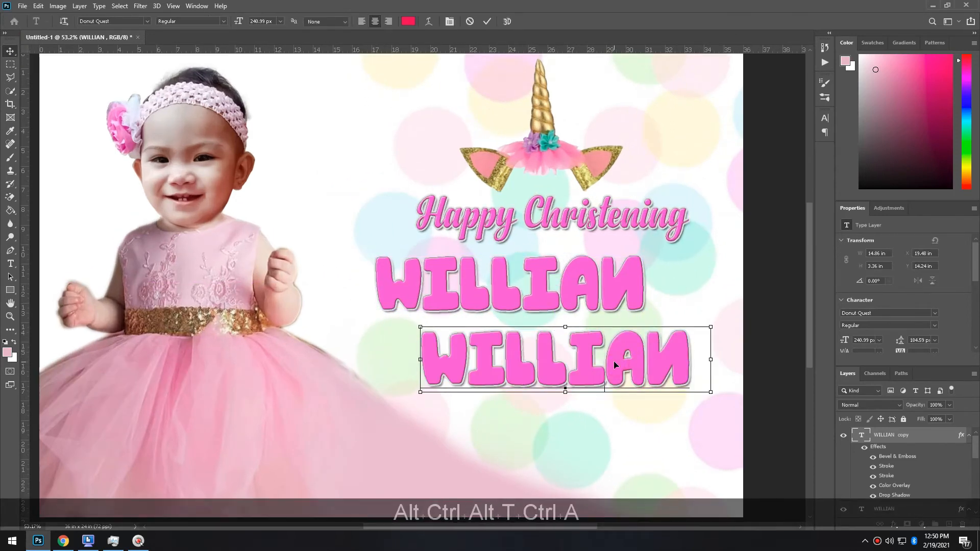
key(ctrl+v)
key(ctrl+Return)
Select the WILLIAN layer with the Move tool
key(v)
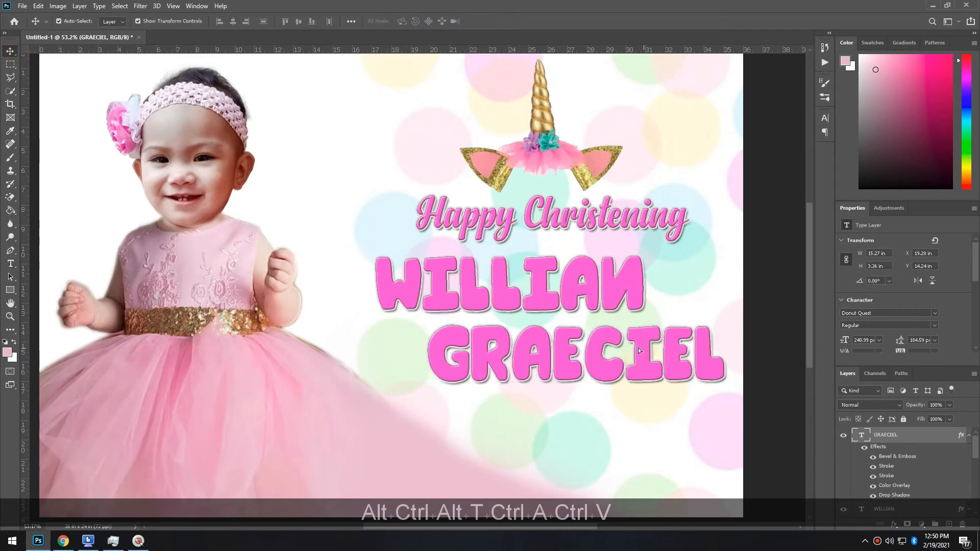
click(629, 298)
click(934, 455)
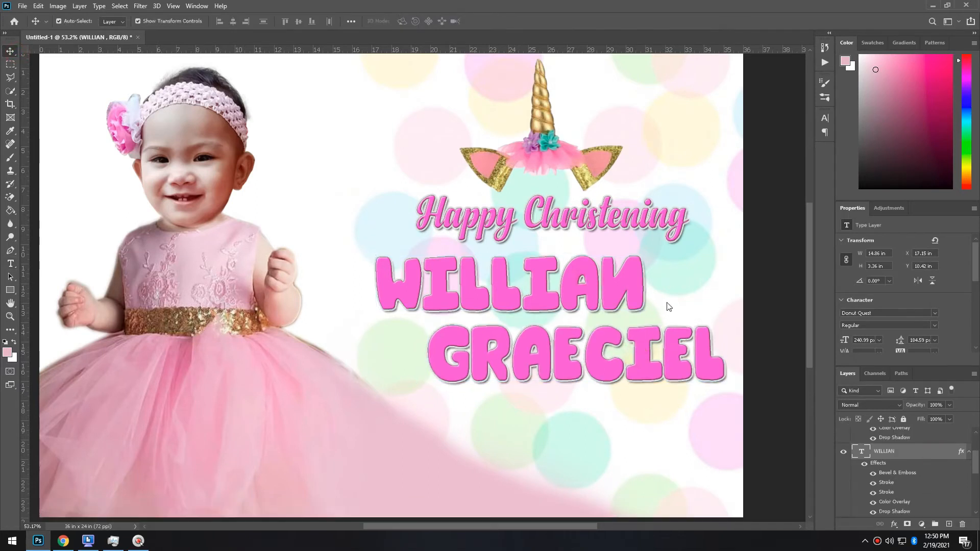
Give WILLIAN an orange-to-pink Gradient Overlay and copy the effects onto GRAECIEL
click(430, 397)
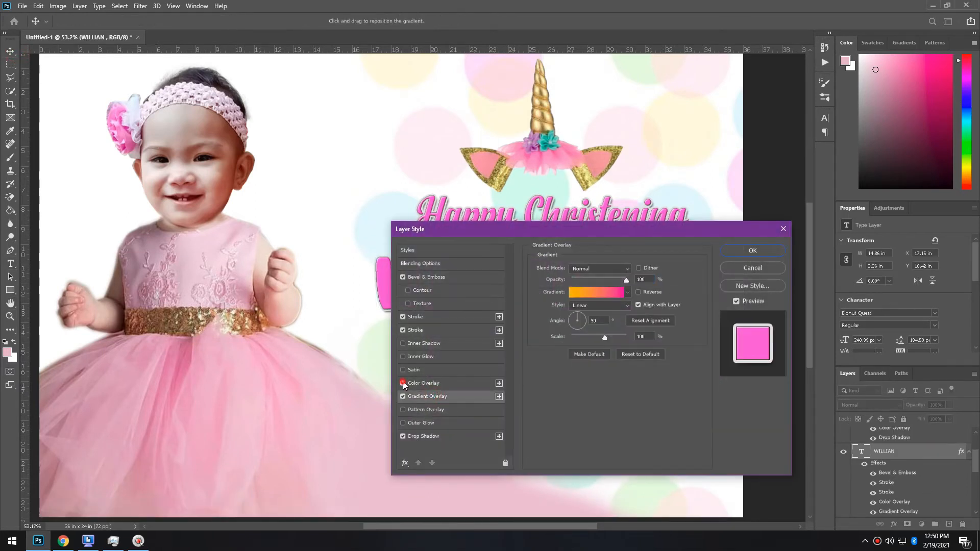
drag(486, 225, 707, 177)
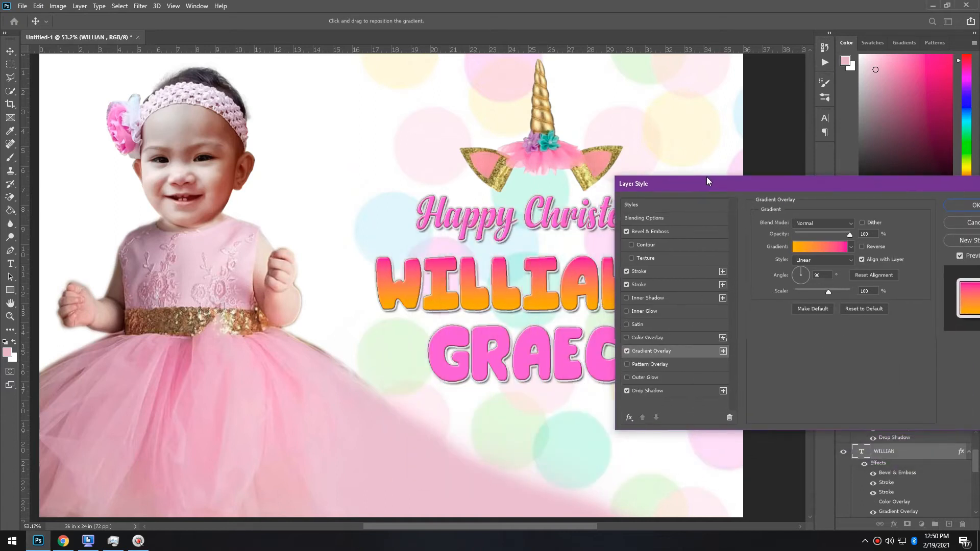
click(955, 209)
key(alt)
drag(905, 422, 569, 361)
Tilt both name lines slightly and move them up about 0.58 in
key(Up)
key(Up)
shift+click(542, 284)
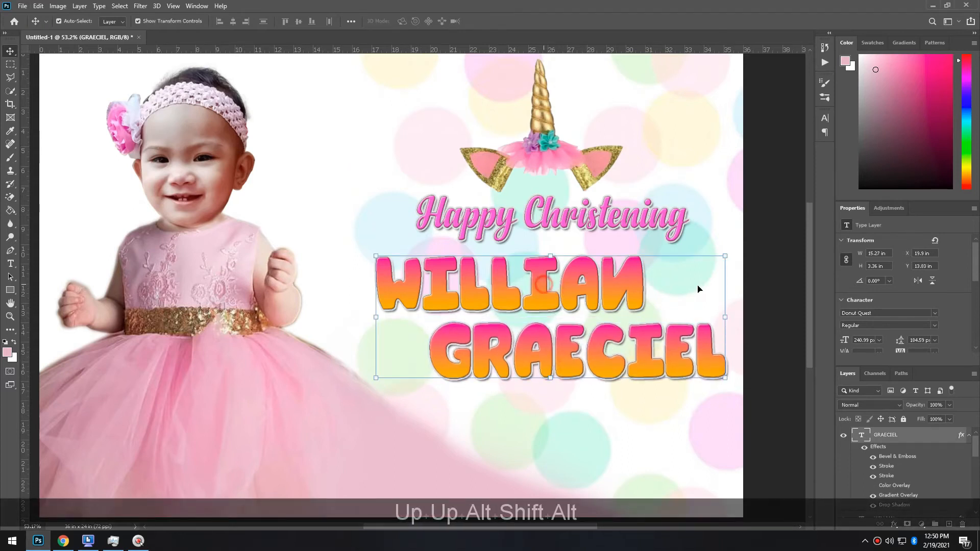
drag(738, 287, 742, 285)
key(Return)
drag(562, 301, 562, 290)
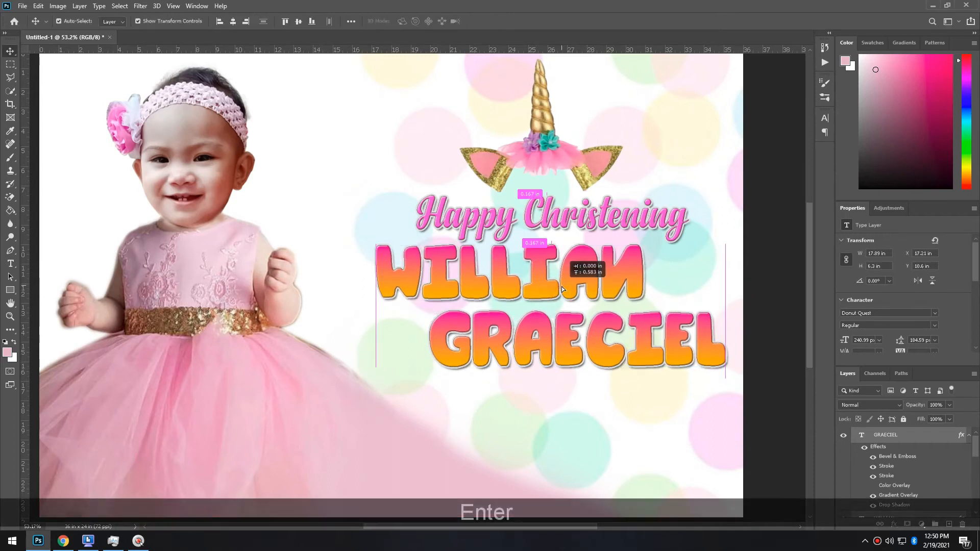
Nudge the unicorn headband into place and rotate the heading about 0.4°, nudging it up
scroll(562, 245, up, 2)
drag(560, 207, 564, 202)
key(Left)
key(Up)
key(Left)
key(Up)
key(Left)
key(Left)
click(565, 271)
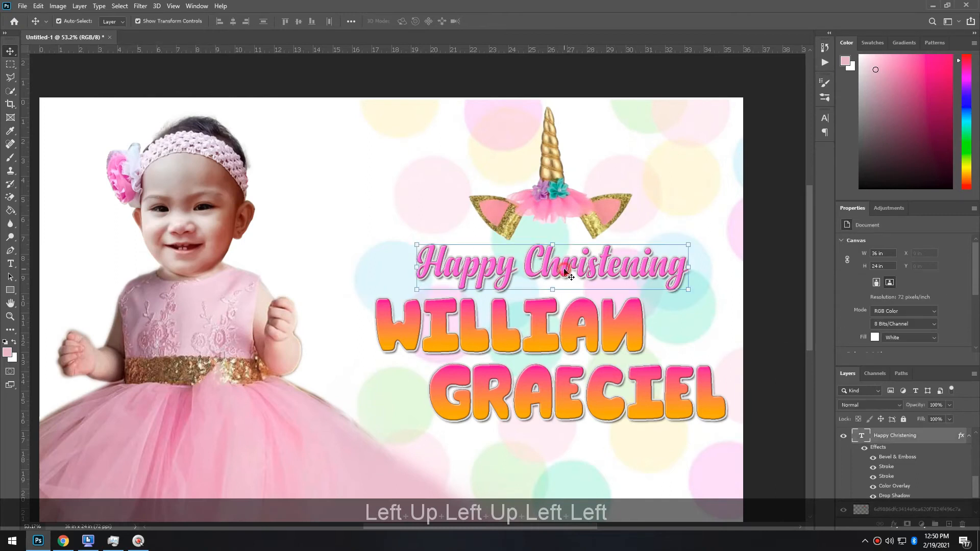
key(Up)
key(Up)
key(Up)
key(Up)
key(Up)
drag(696, 255, 701, 256)
key(Up)
key(Up)
key(Up)
Finish the heading tilt and shift GRAECIEL slightly left
click(668, 403)
scroll(686, 392, down, 3)
click(709, 408)
scroll(608, 321, up, 1)
scroll(608, 322, up, 1)
drag(599, 343, 591, 343)
click(766, 388)
Duplicate the heading below GRAECIEL and retype it as 'FEBRUARY 21, 2020' in Tw Cen MT
alt+drag(619, 233, 596, 406)
key(t)
click(593, 396)
key(ctrl+a)
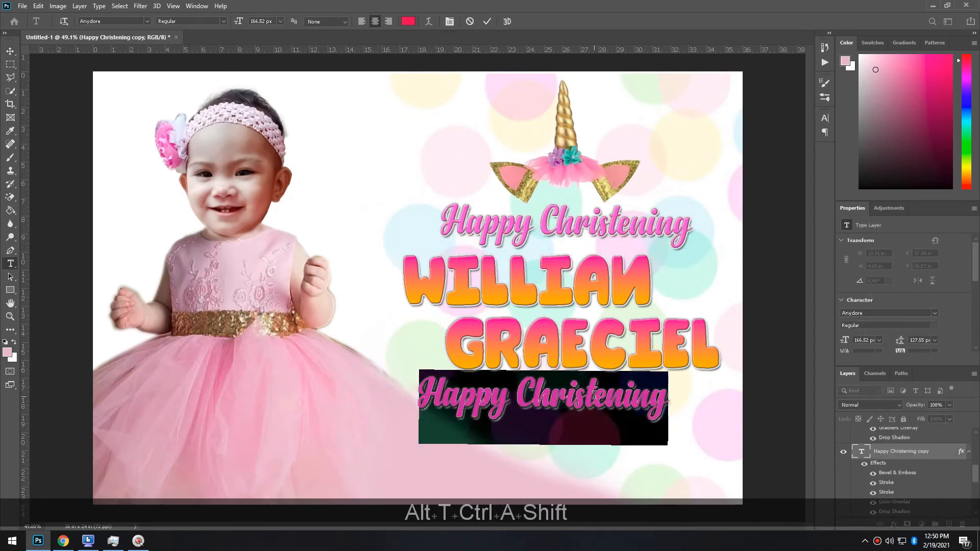
text(G)
key(BackSpace)
text(FEB)
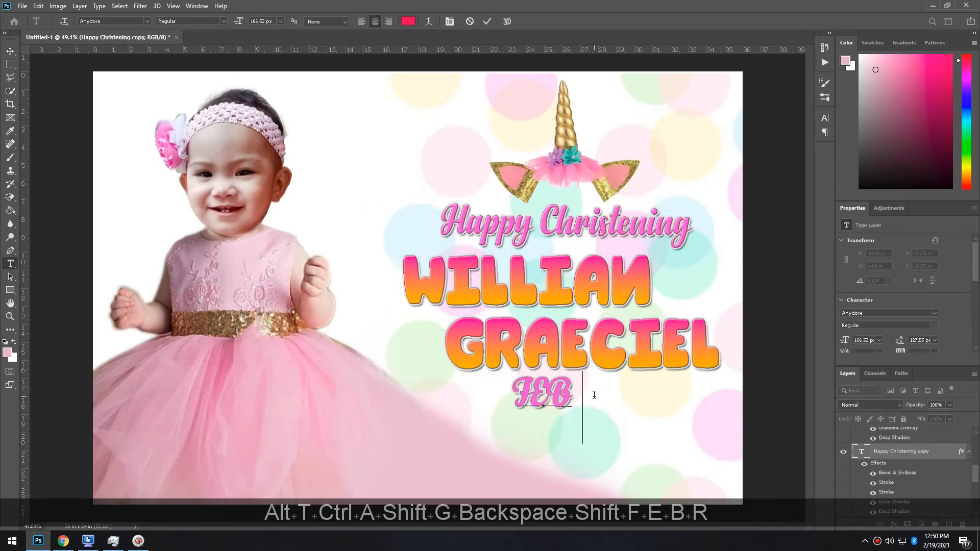
text(RUARY 21, 2020)
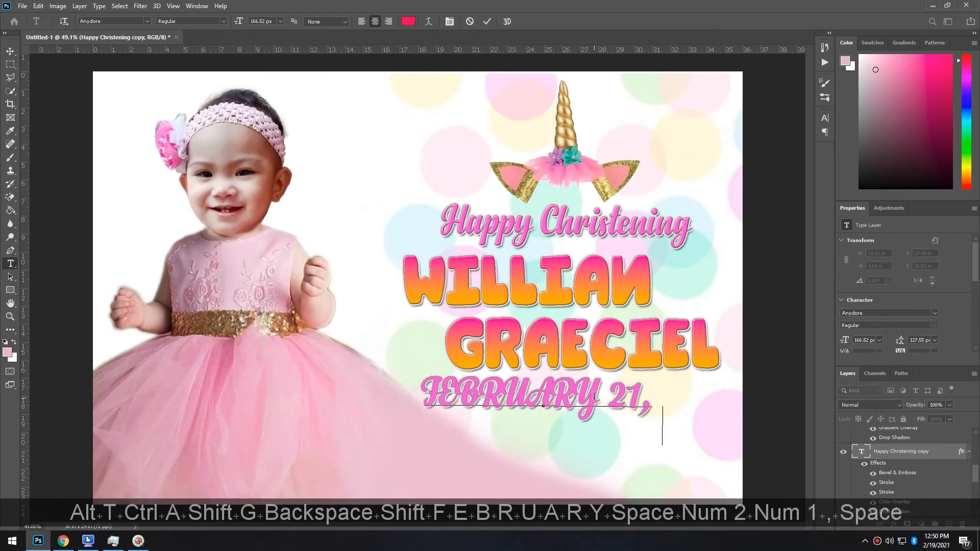
key(ctrl+a)
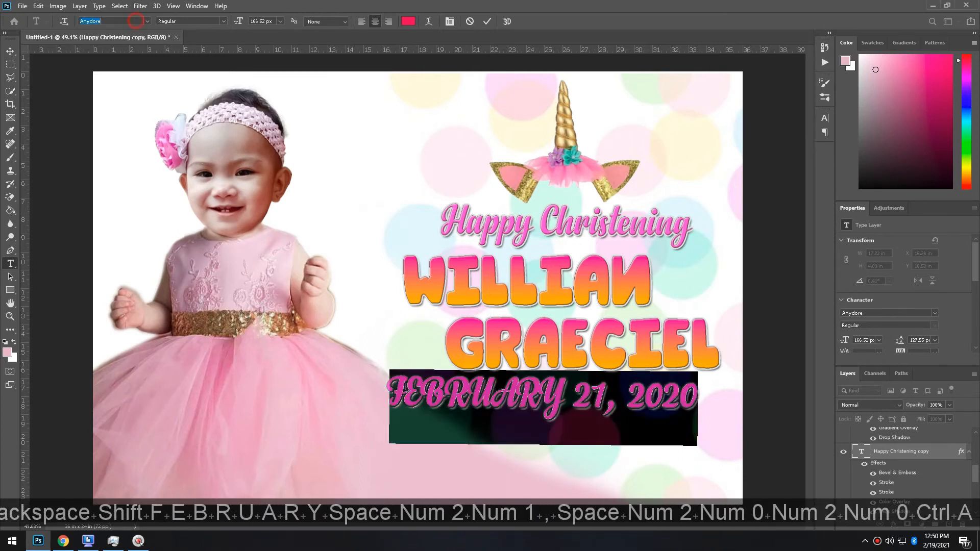
text(Tw)
key(Return)
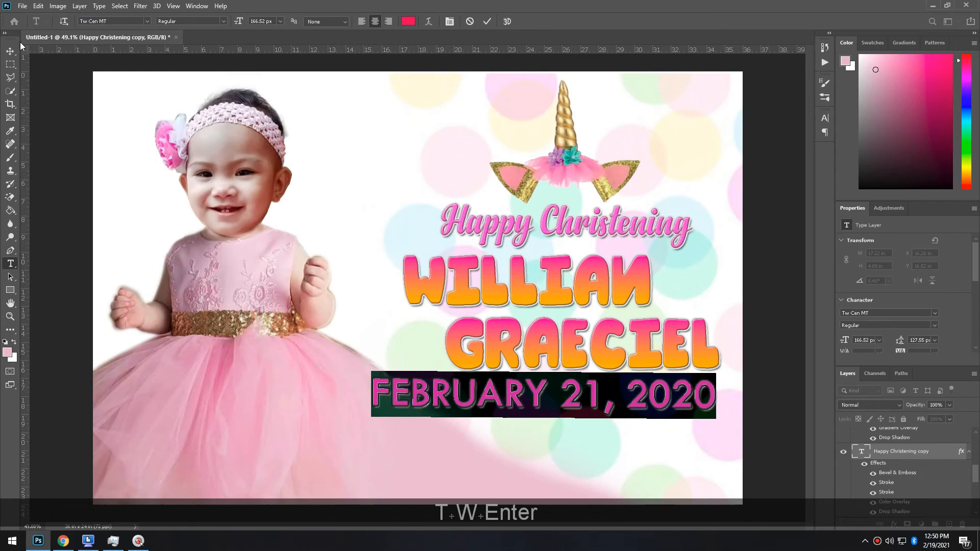
click(10, 51)
Shrink the date to about half size and centre it under GRAECIEL
drag(715, 374, 661, 397)
key(Return)
key(Return)
drag(609, 230, 610, 233)
click(63, 540)
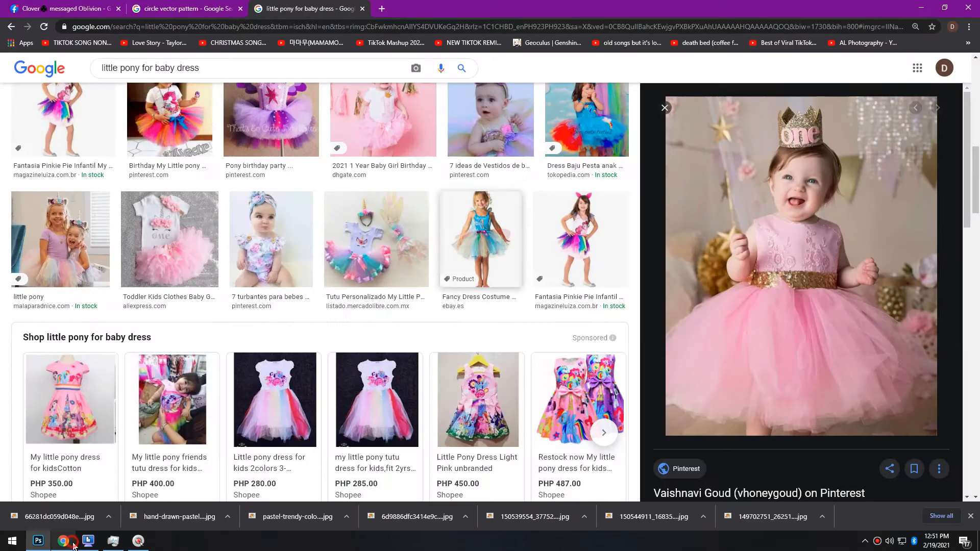
Search Google Images for 'little pony clipart'
click(263, 70)
key(ctrl+a)
text(little pony cli)
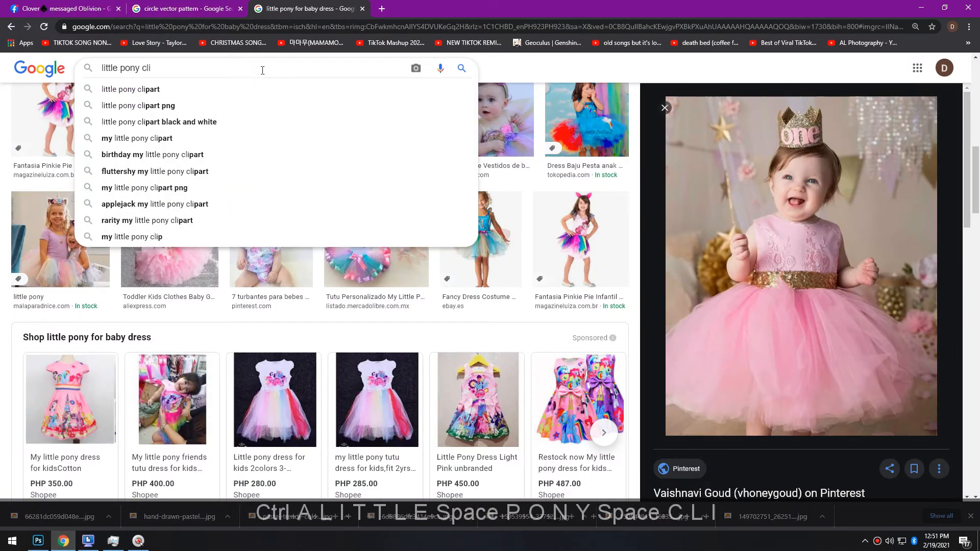
key(Down)
key(Return)
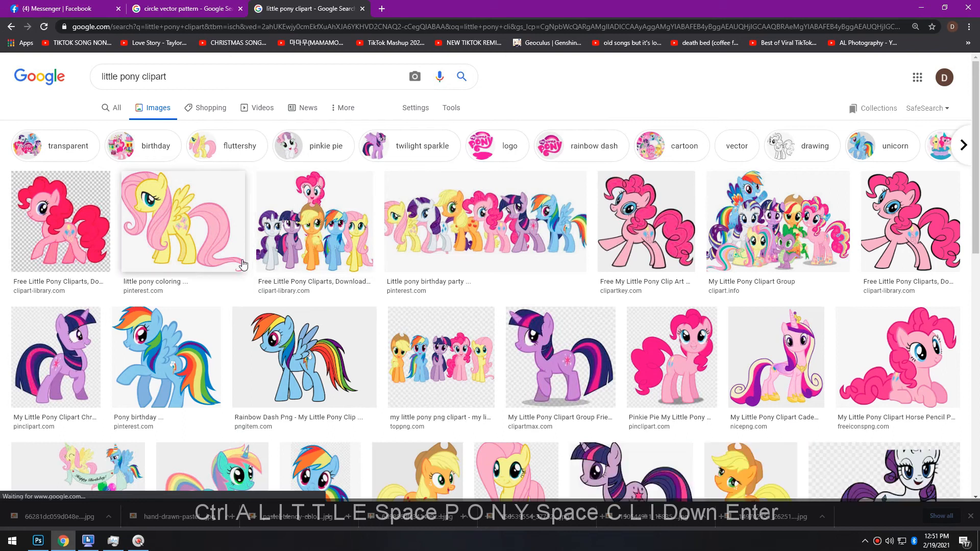
Copy the Pinkie Pie holding a cake clipart and paste it into the banner as Layer 6
click(903, 358)
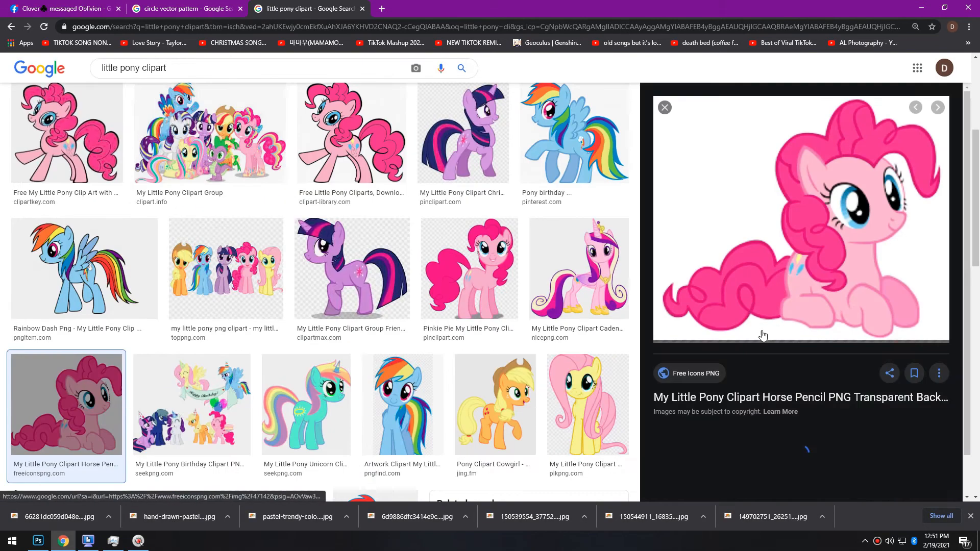
scroll(885, 221, down, 4)
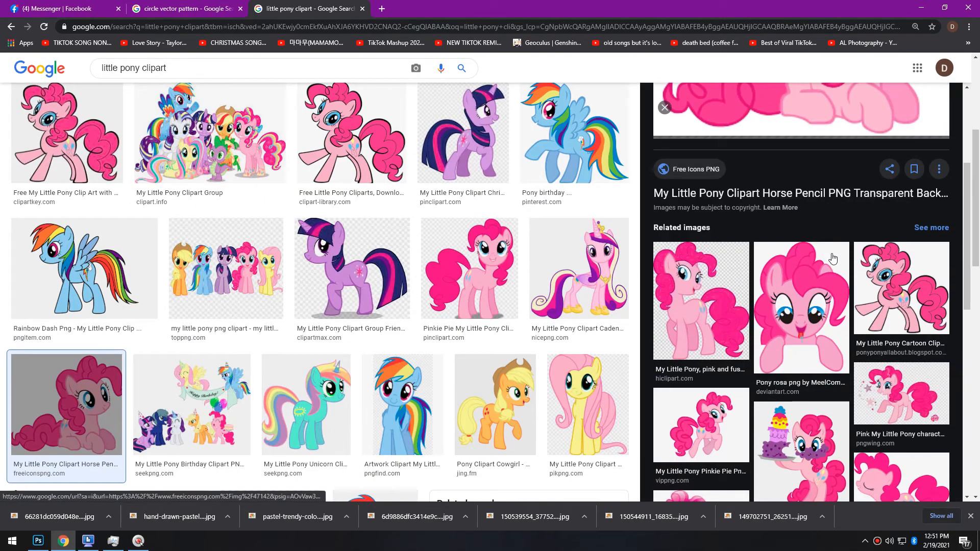
scroll(833, 258, down, 1)
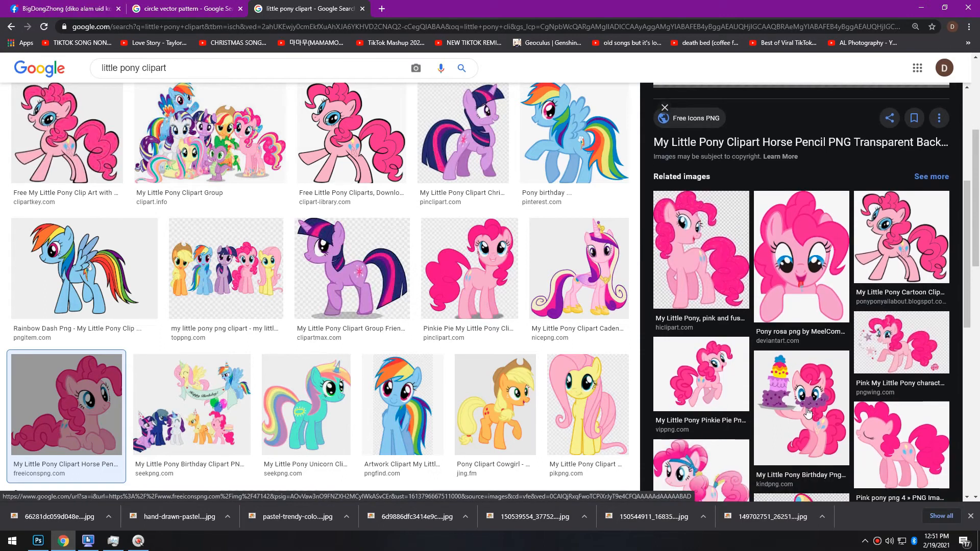
click(809, 414)
right_click(826, 322)
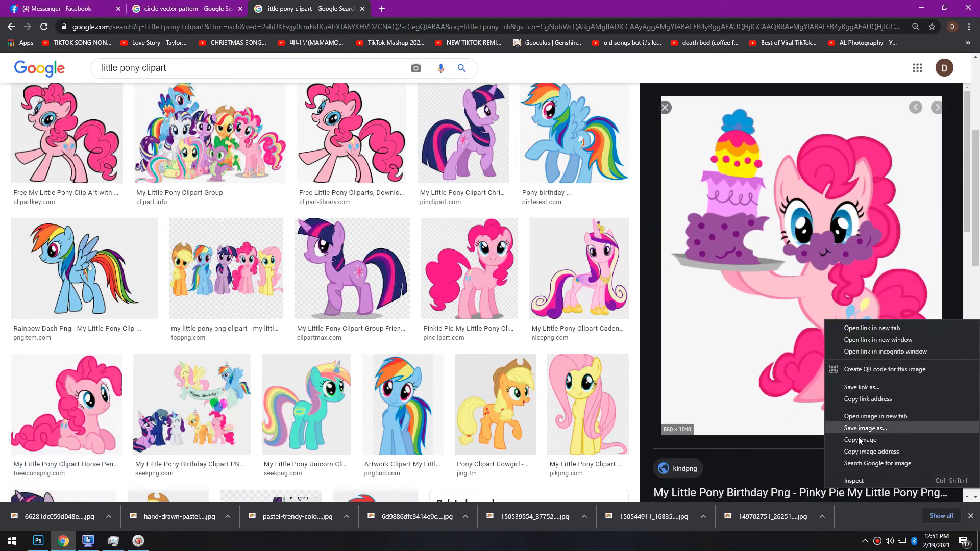
click(861, 440)
key(alt+Tab)
key(ctrl+v)
Erase the Pinkie Pie clipart's grey background and shrink it to about a third beside WILLIAN
key(e)
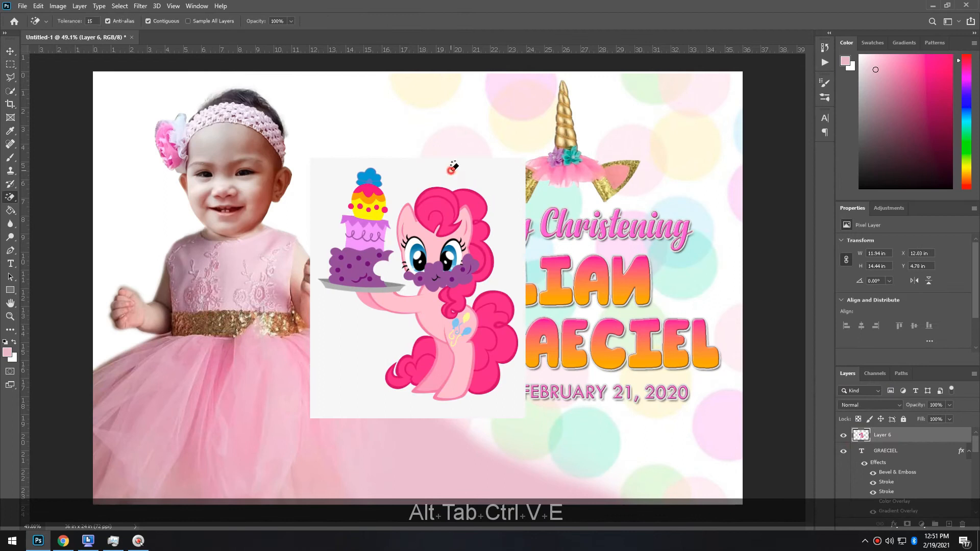
click(452, 167)
key(ctrl+t)
drag(520, 169, 393, 312)
drag(371, 378, 695, 300)
drag(717, 235, 696, 286)
key(Return)
key(Return)
key(Left)
Nudge the Happy Christening heading right and down, and shift the FEBRUARY 21, 2020 date into alignment
click(676, 229)
drag(676, 229, 680, 229)
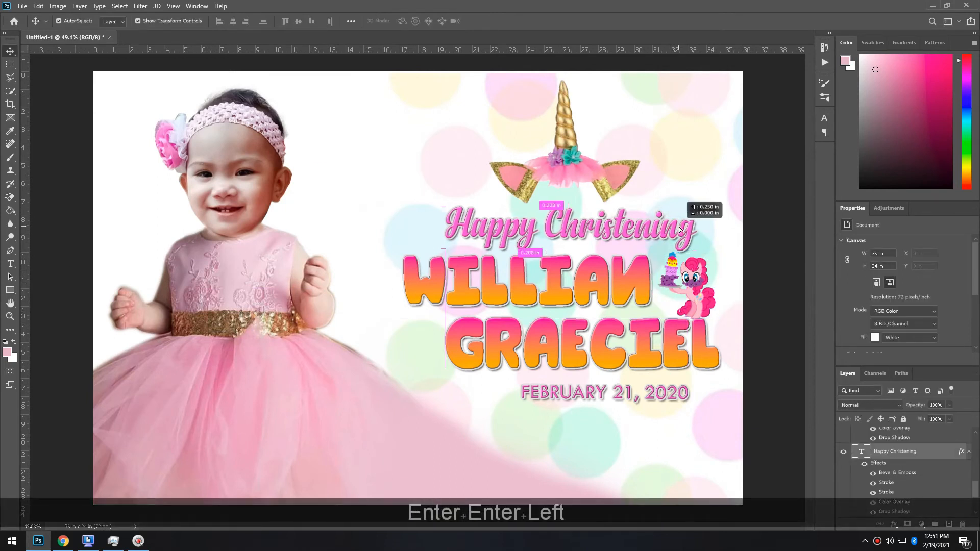
key(Right)
key(Down)
drag(677, 390, 646, 392)
key(Left)
key(Left)
click(8, 289)
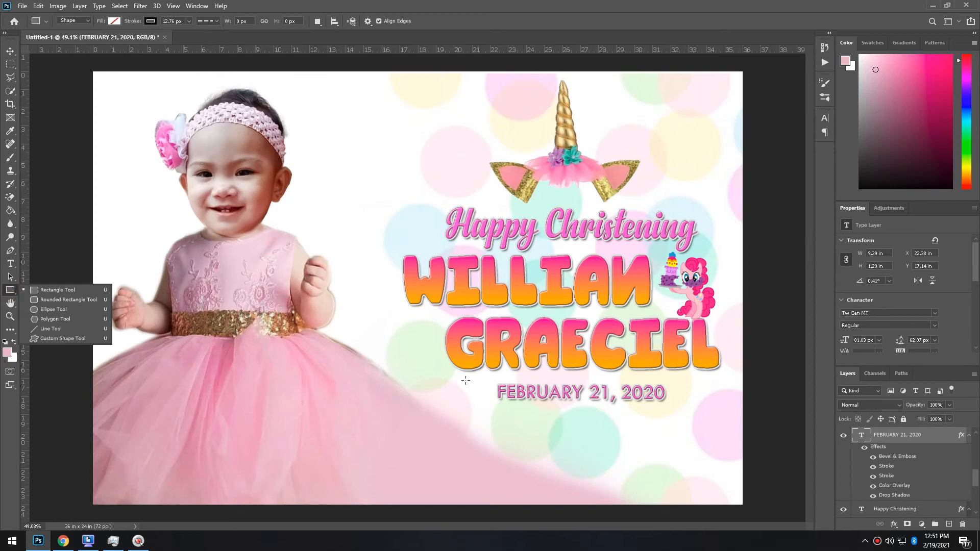
Draw a rectangle around the FEBRUARY 21, 2020 date text
drag(456, 379, 755, 405)
key(v)
key(ctrl)
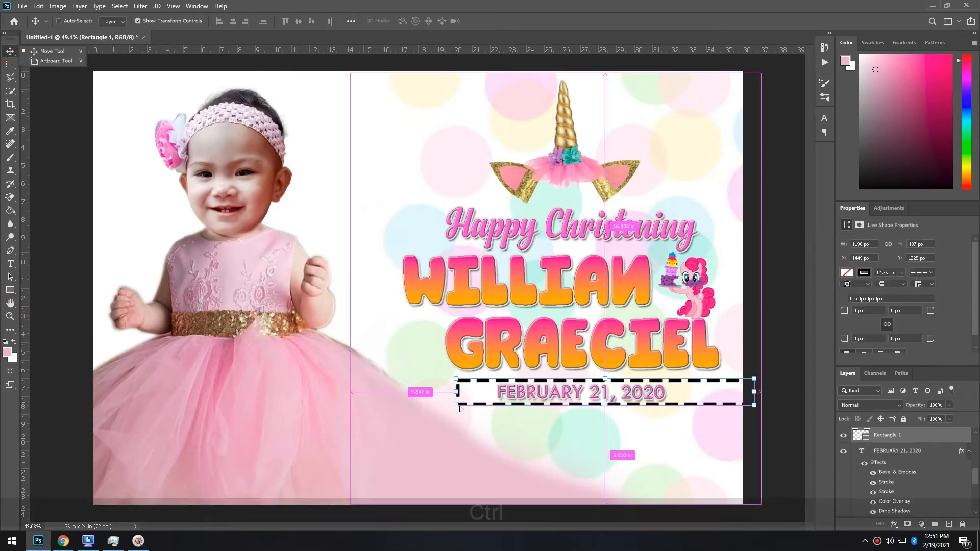
click(8, 290)
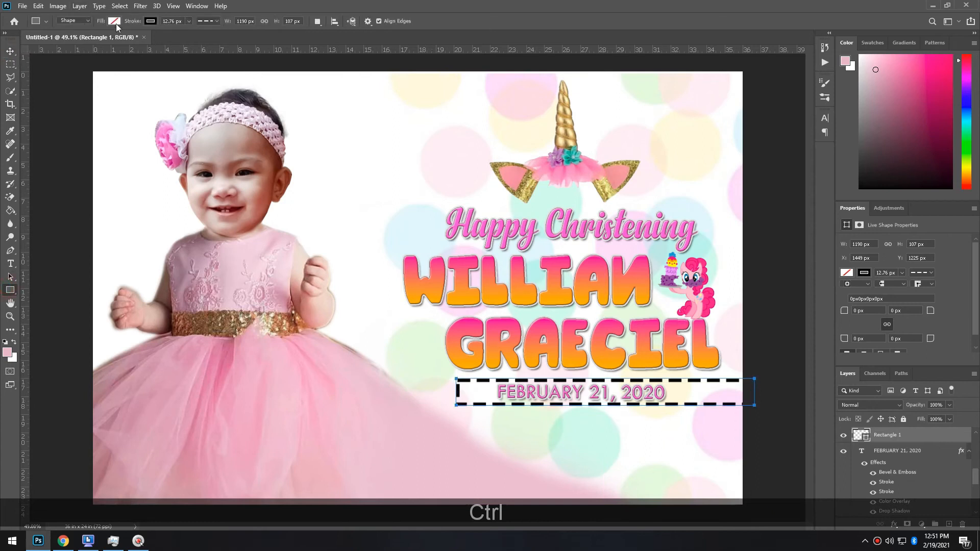
Give the rectangle a solid light grey outline
click(114, 22)
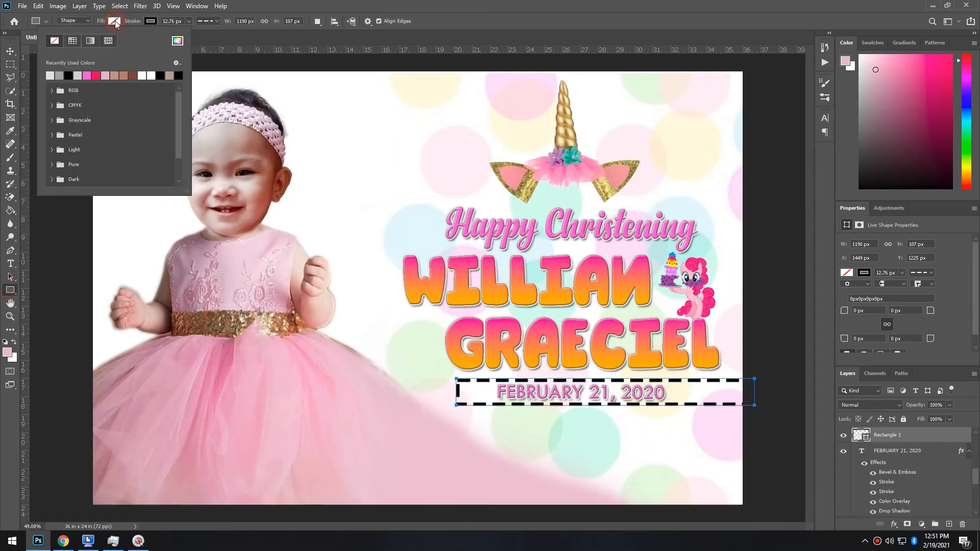
click(155, 21)
click(116, 75)
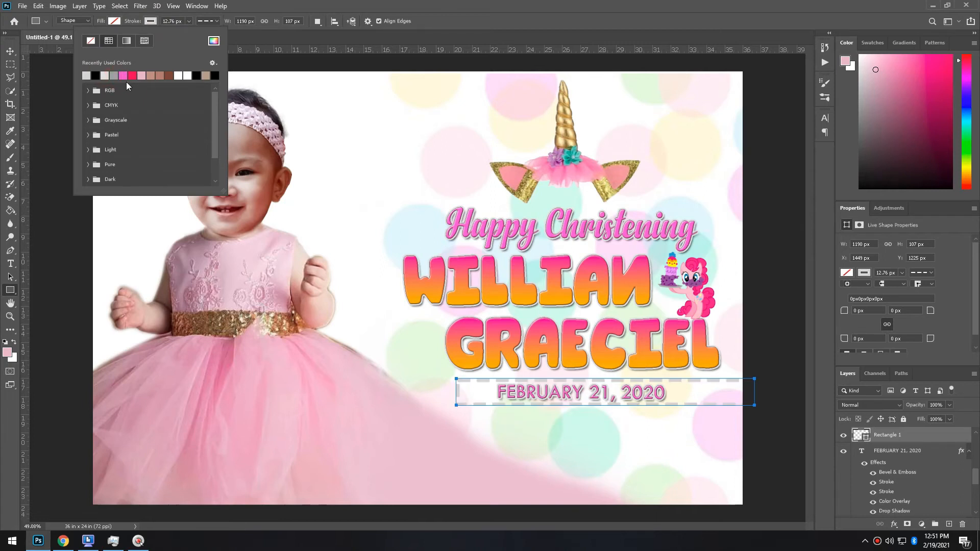
click(95, 76)
click(91, 44)
click(88, 75)
click(97, 76)
click(207, 22)
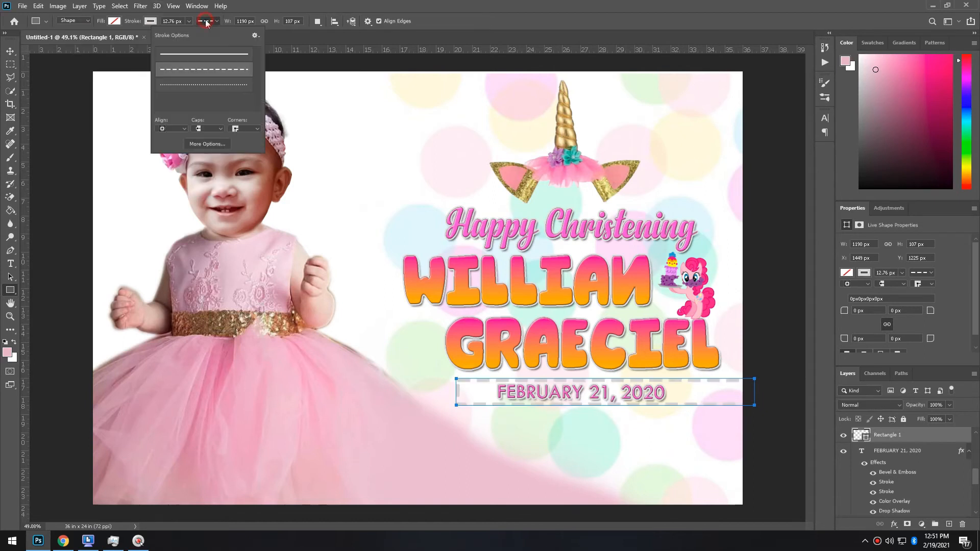
click(184, 55)
Fill the rectangle with black
click(150, 22)
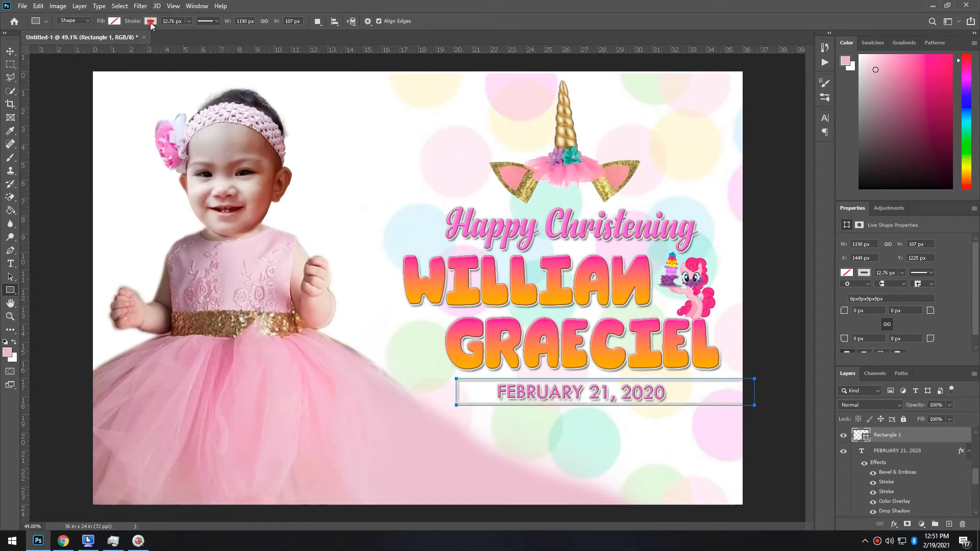
click(115, 21)
click(51, 75)
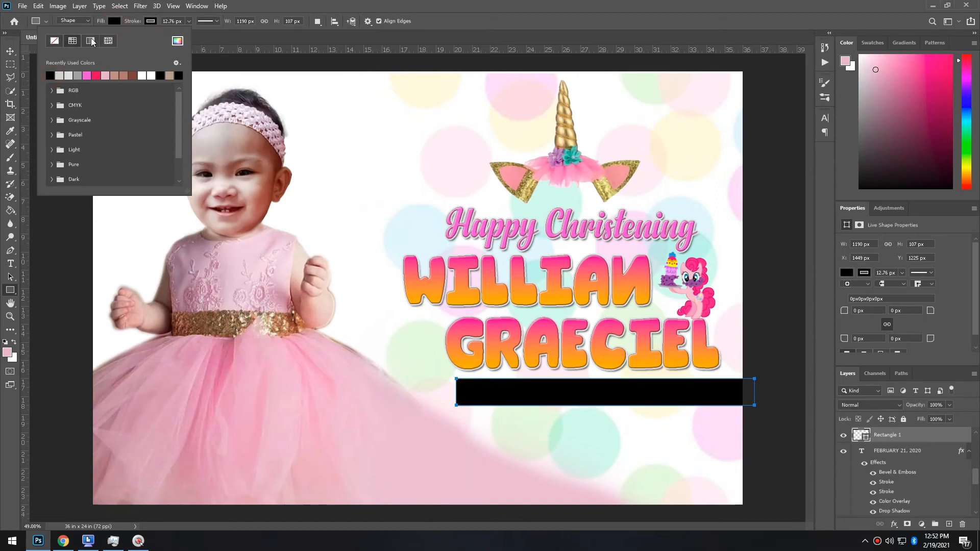
click(8, 51)
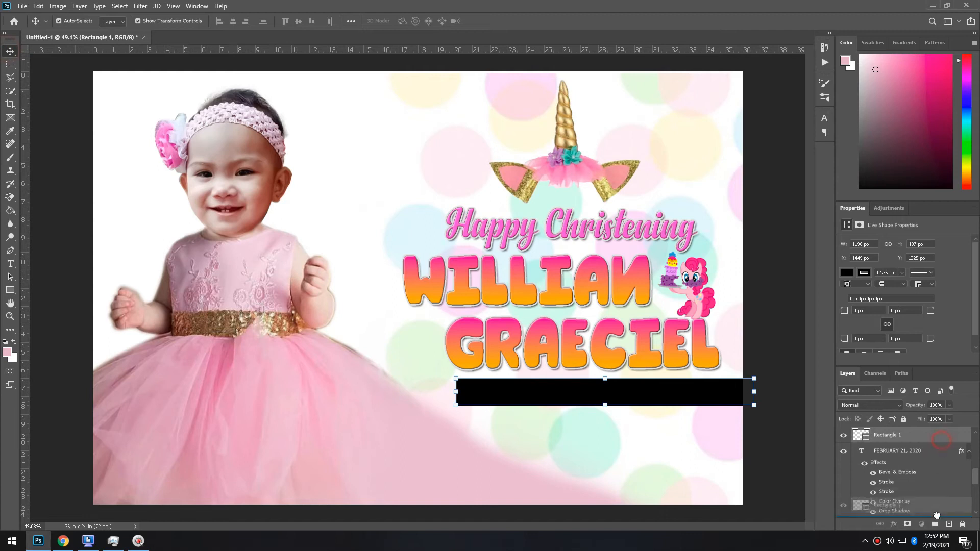
Place the rectangle beneath the date text and give it a pink Color Overlay
drag(937, 514, 939, 514)
double_click(950, 509)
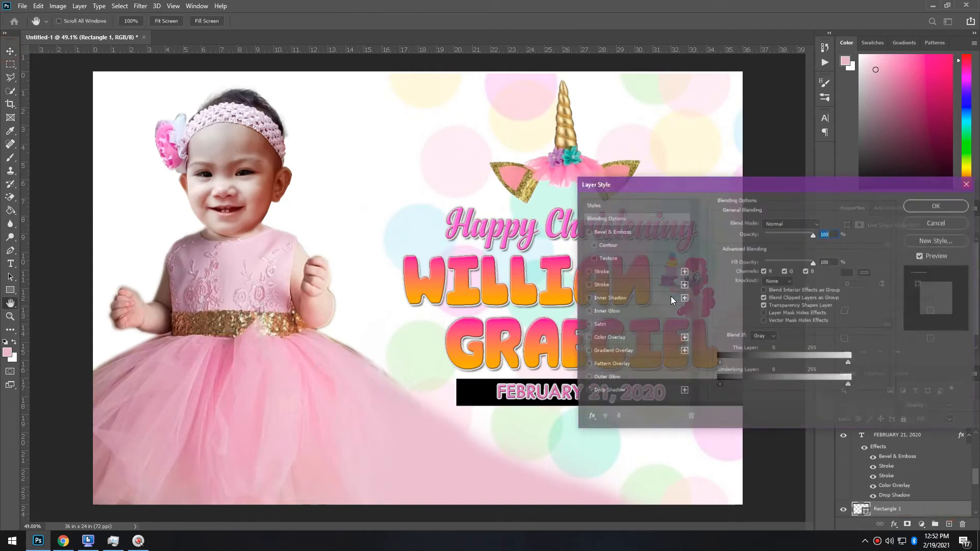
click(615, 337)
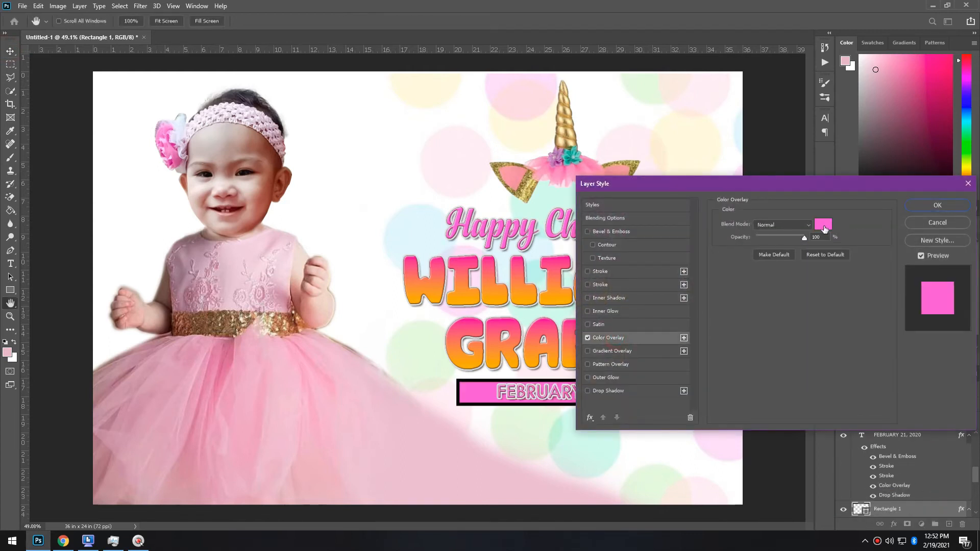
click(938, 205)
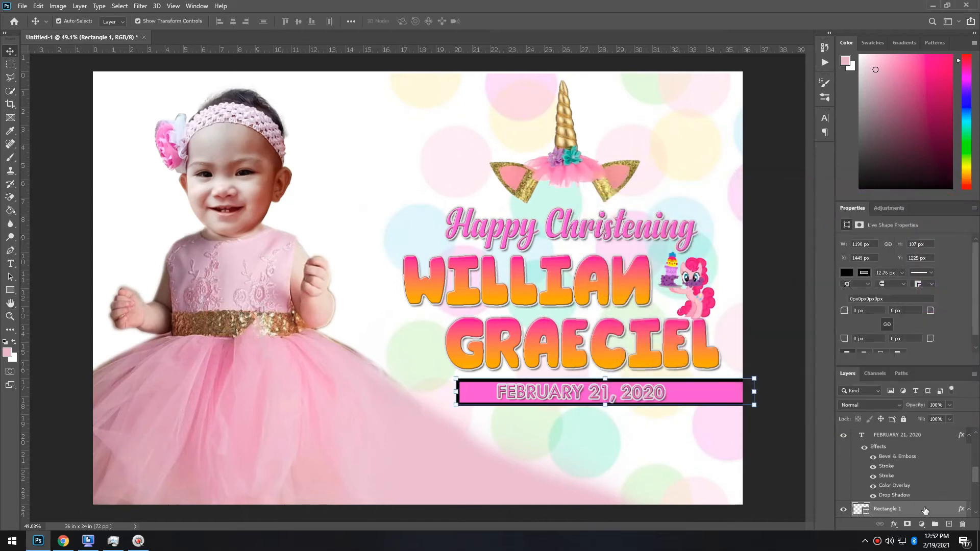
Rasterize the bar's layer style and reapply an overlay using pink sampled from the banner
right_click(899, 509)
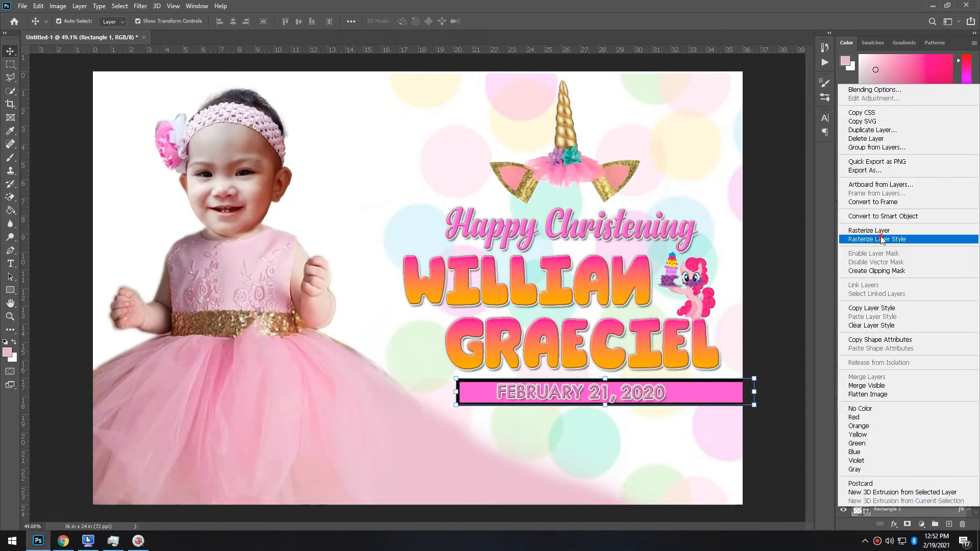
click(877, 239)
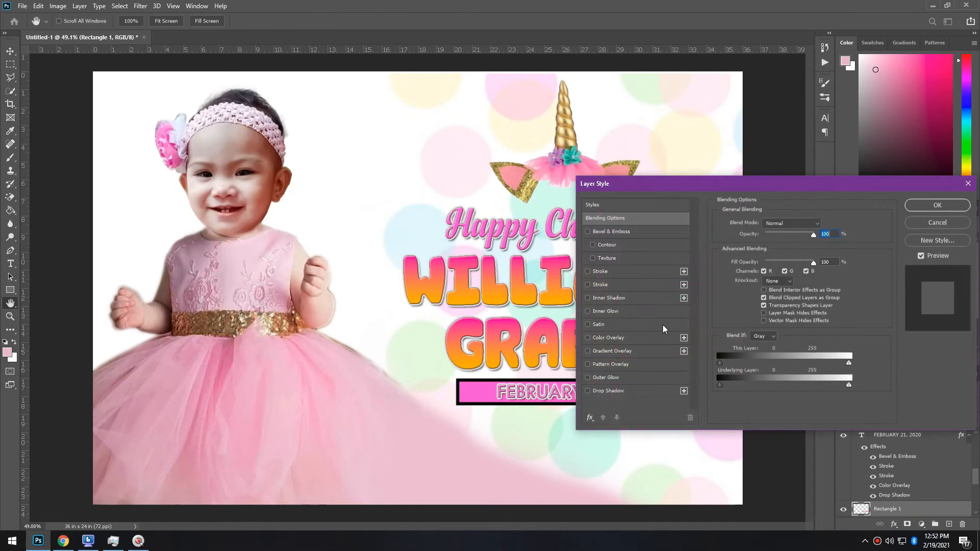
click(621, 339)
click(823, 224)
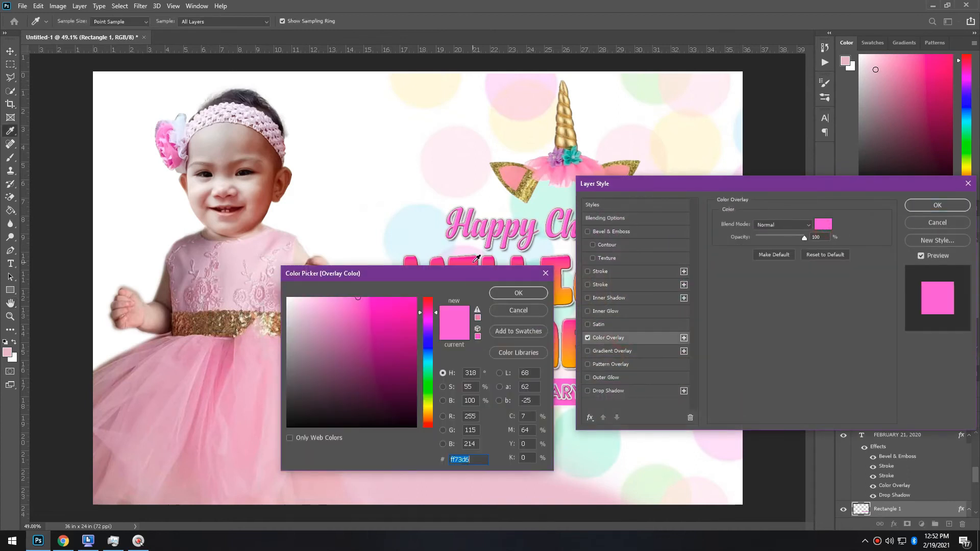
click(475, 259)
click(495, 293)
click(925, 204)
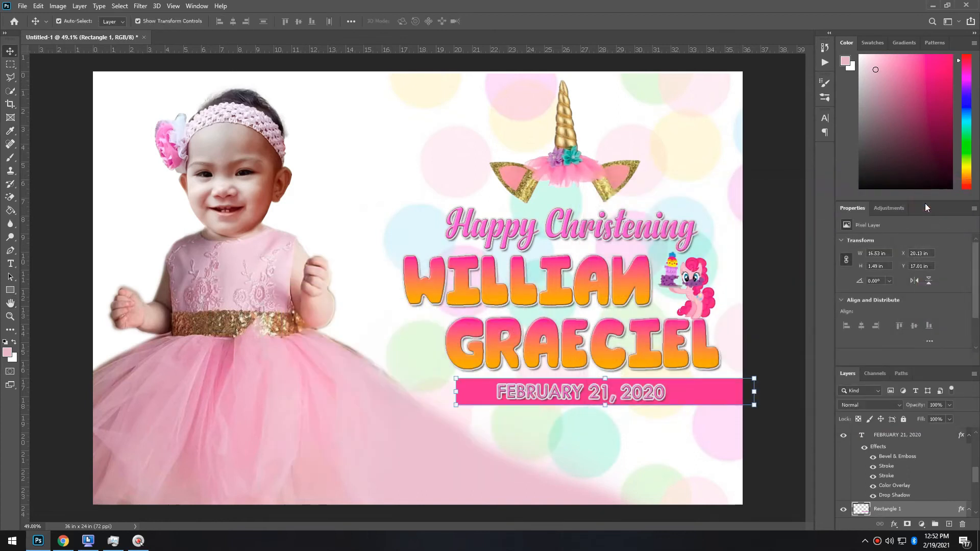
Lower the pink bar's opacity to 23%
key(KP_5)
key(KP_5)
key(KP_2)
key(KP_2)
key(KP_3)
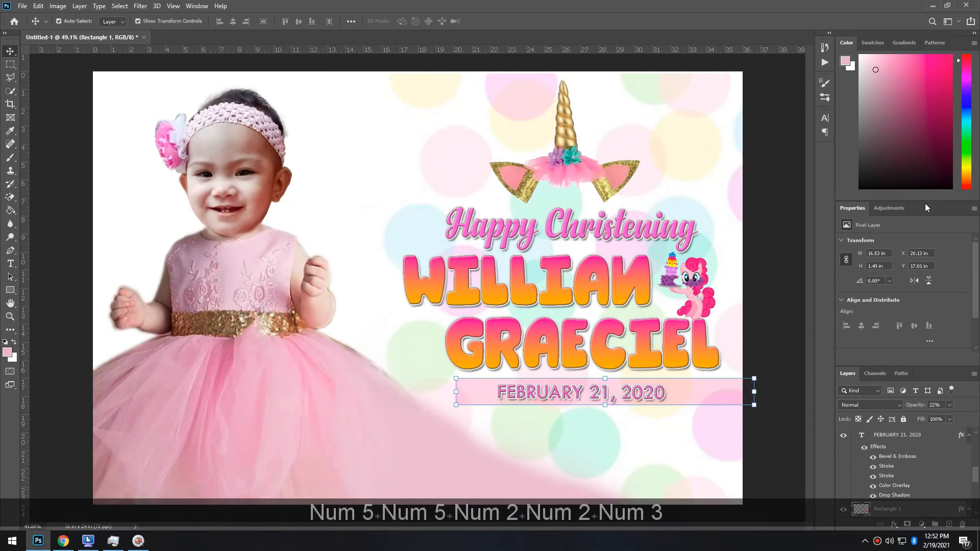
scroll(613, 357, up, 5)
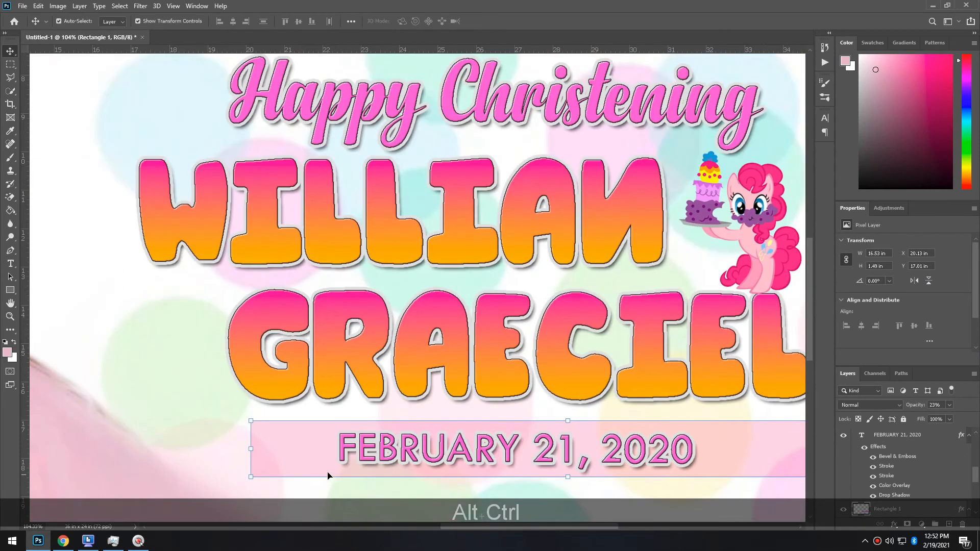
Slant the left end of the pink date bar
drag(251, 445, 318, 445)
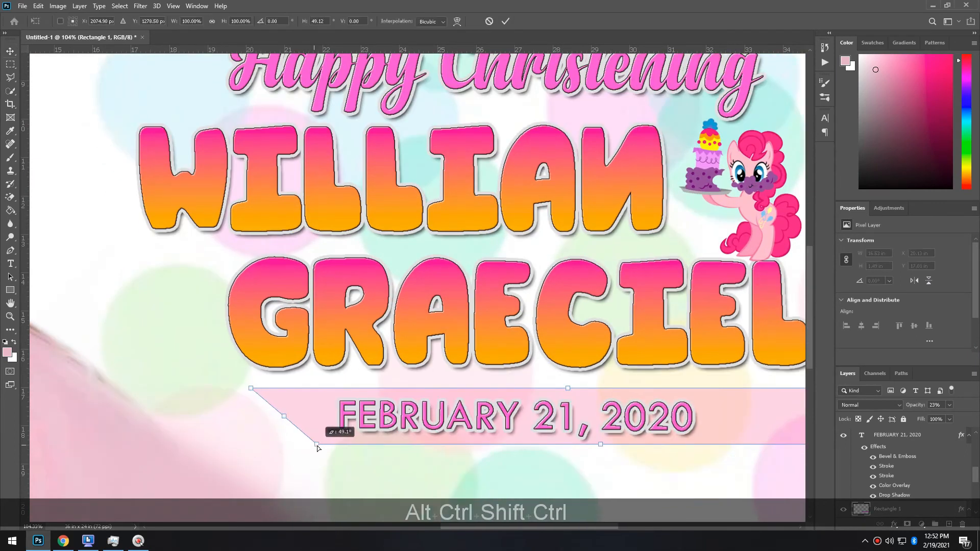
key(Return)
key(Return)
scroll(527, 444, down, 4)
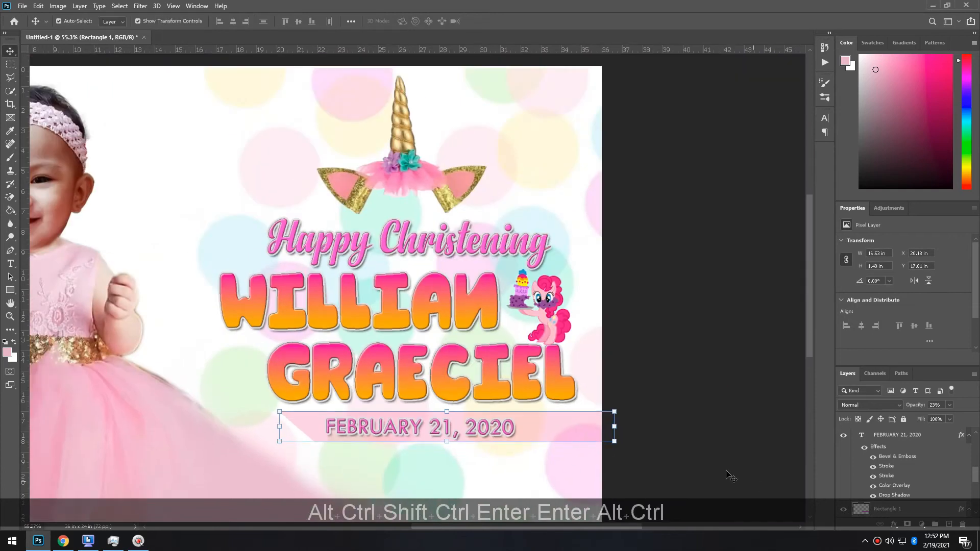
Straighten the tilted date text and nudge it up and right
click(464, 433)
key(Up)
scroll(519, 429, up, 4)
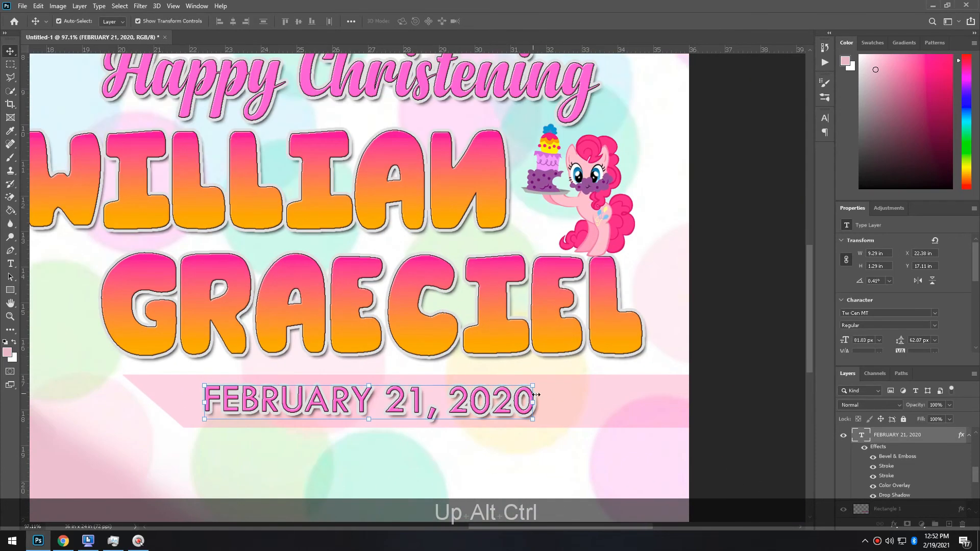
drag(539, 396, 558, 397)
key(Return)
key(Return)
key(Up)
key(Right)
key(Right)
key(Right)
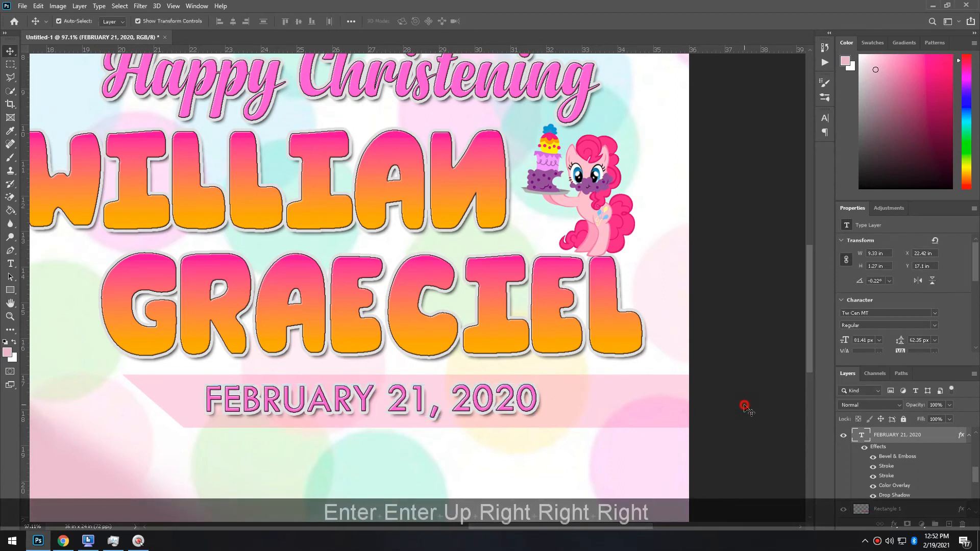
click(745, 407)
scroll(449, 344, down, 5)
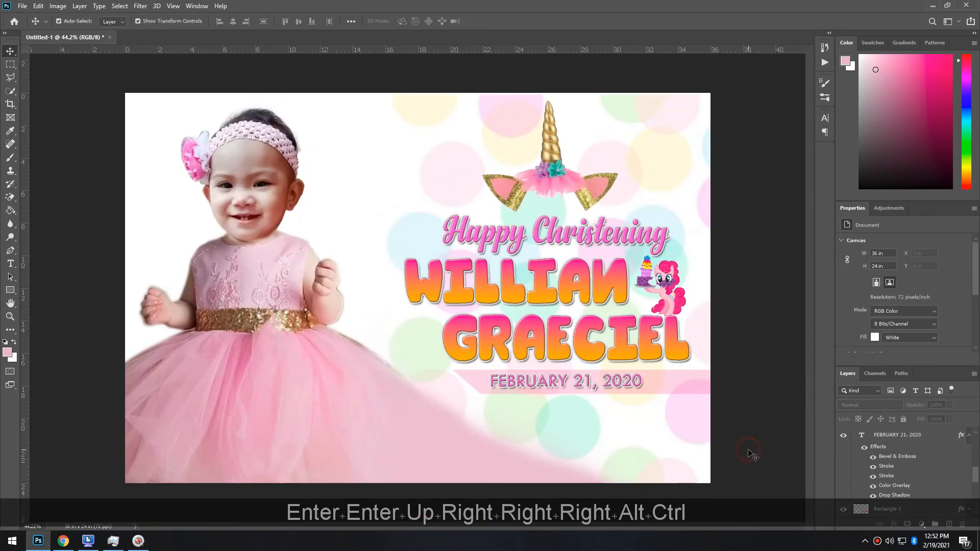
Move and slightly enlarge the main toddler photo, then minimize Photoshop to the desktop
click(280, 372)
drag(266, 205, 292, 209)
drag(729, 104, 732, 101)
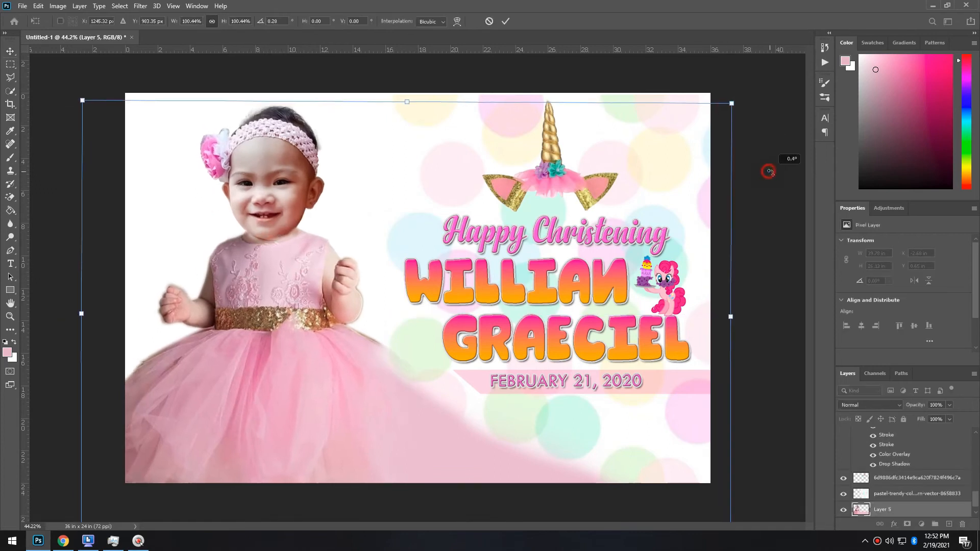
key(Return)
key(Return)
key(Down)
key(Right)
key(Down)
key(Right)
key(Down)
key(Right)
key(Down)
key(Right)
key(Right)
key(Up)
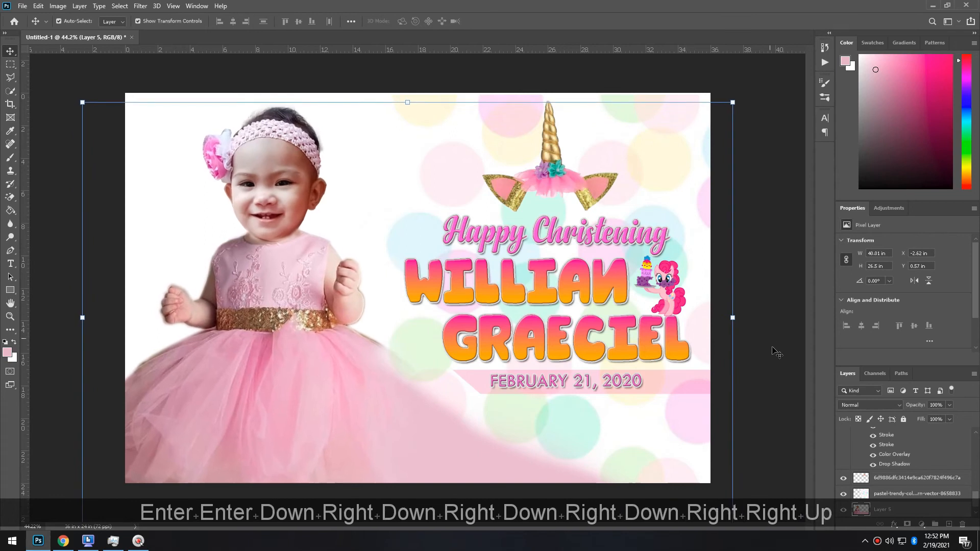
click(744, 350)
key(alt)
click(38, 541)
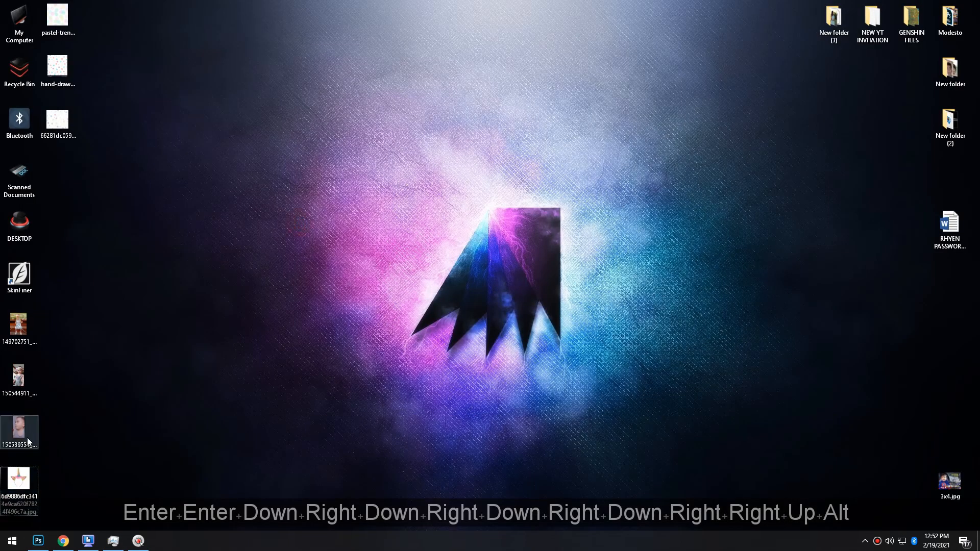
Drag the selected toddler photo files from the desktop into the banner and place them
click(26, 439)
ctrl+click(7, 354)
drag(12, 364, 356, 398)
key(Return)
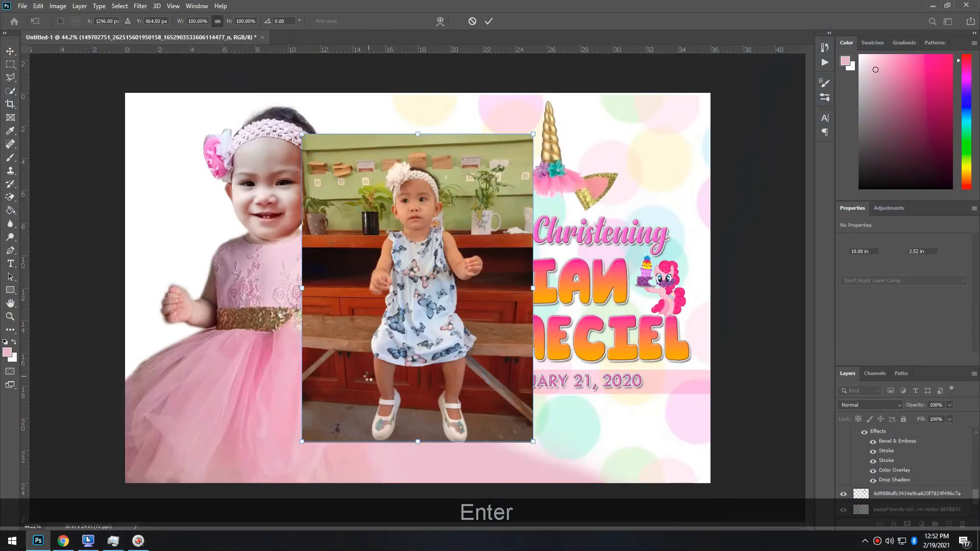
key(Return)
key(Return)
Cut a circle around the baby's face onto its own layer, delete the original, and move it over the large photo
right_click(10, 65)
click(36, 77)
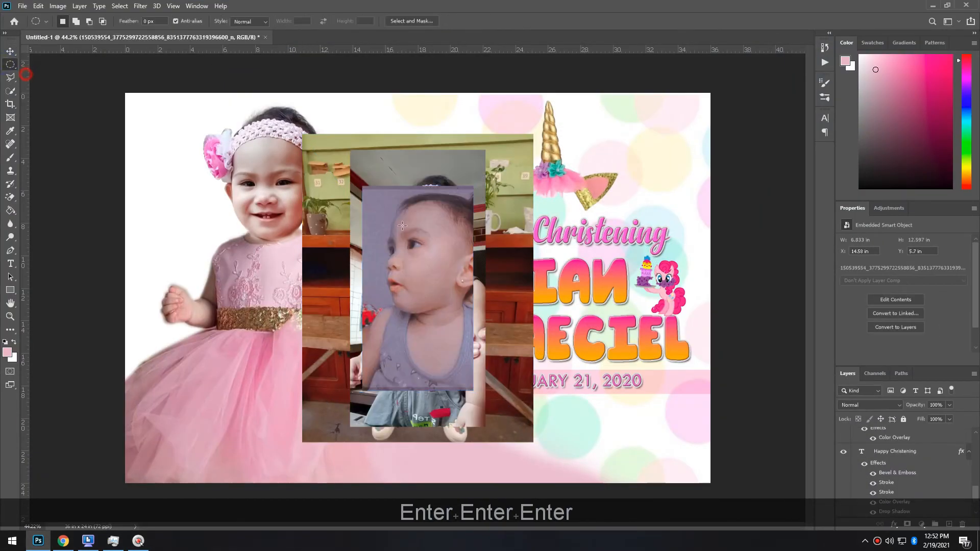
scroll(345, 201, up, 1)
drag(446, 346, 482, 380)
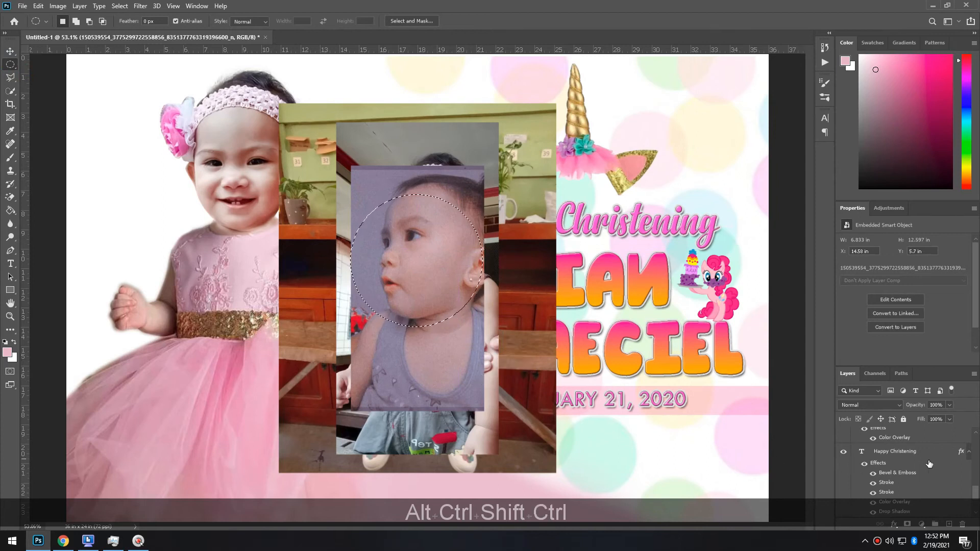
drag(925, 366, 942, 154)
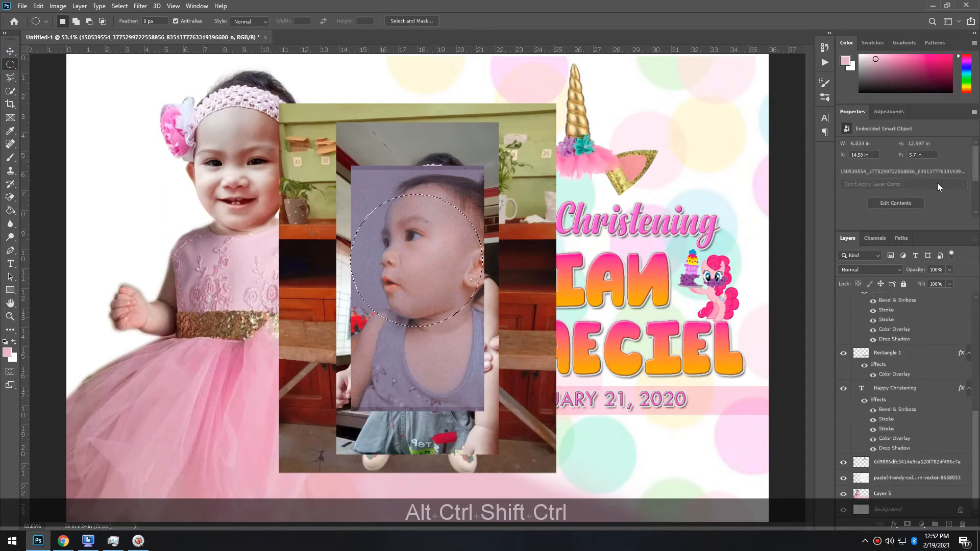
key(ctrl+j)
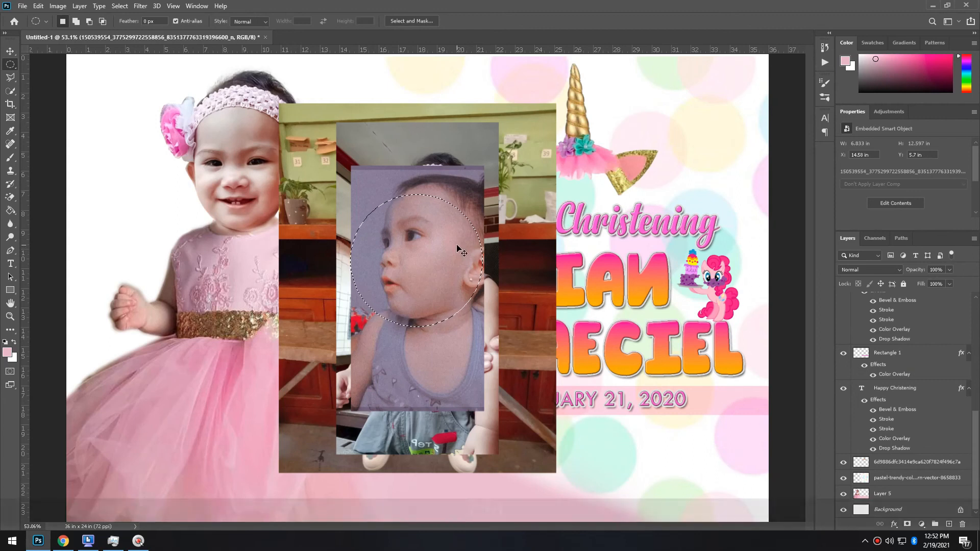
scroll(913, 325, up, 1)
click(912, 317)
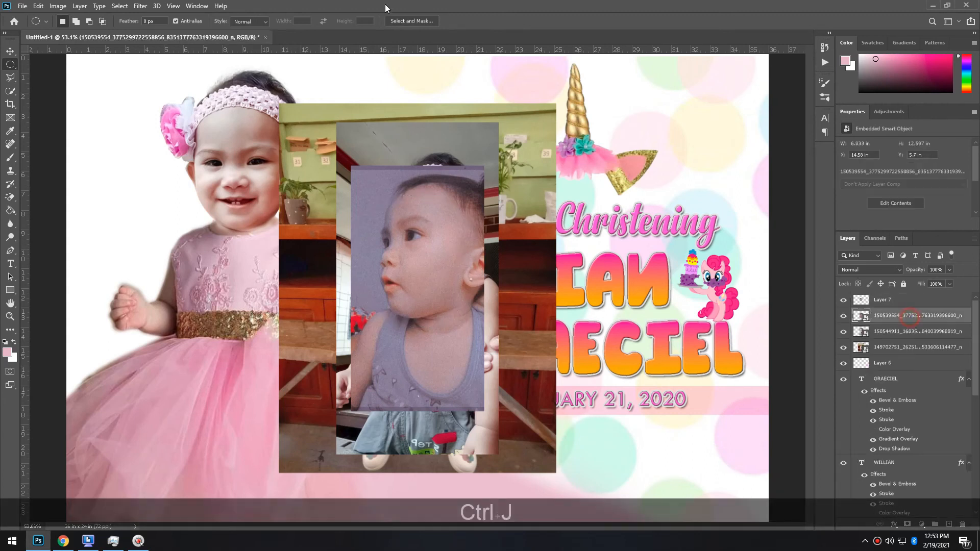
key(Delete)
click(10, 51)
click(437, 290)
drag(437, 290, 246, 315)
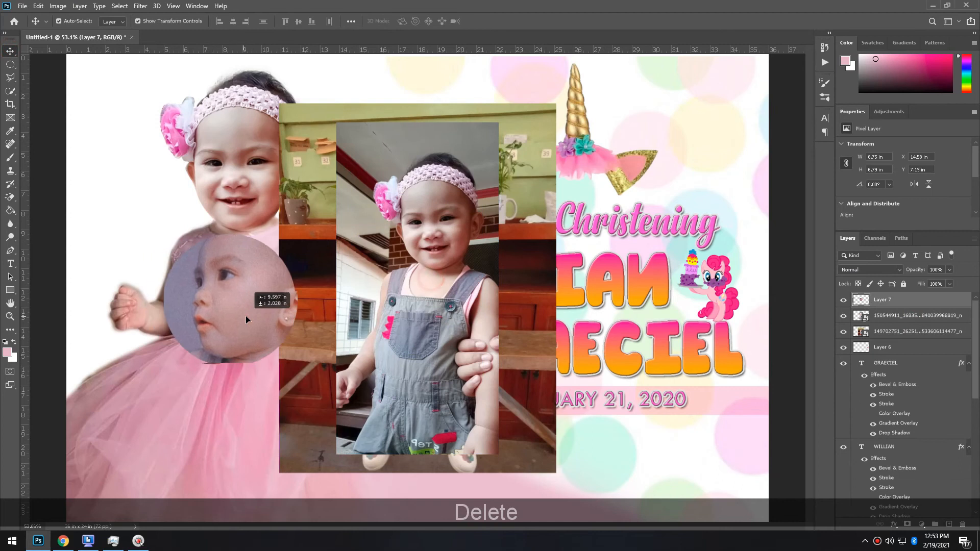
key(alt+bracketleft)
Cut a circle of the toddler in overalls, delete the original, and move it lower left
click(11, 64)
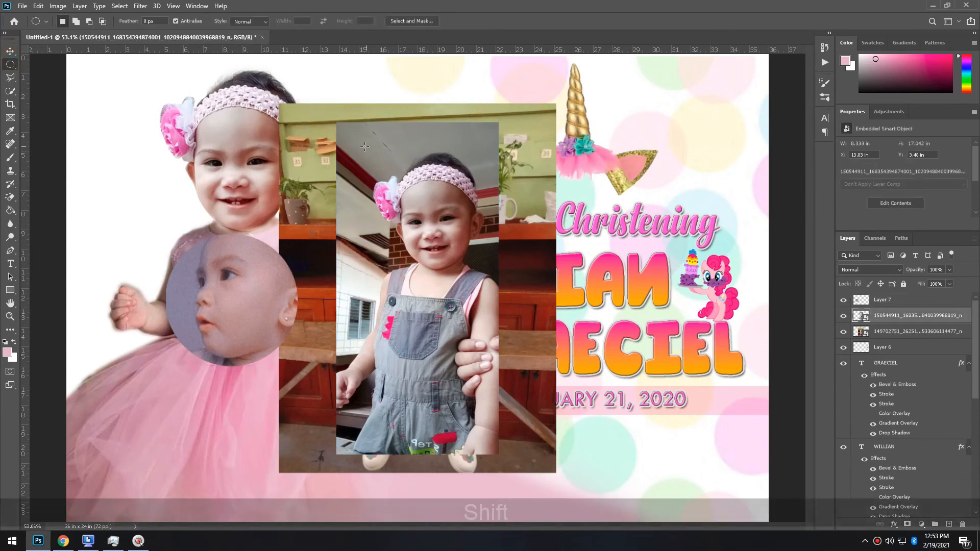
drag(347, 146, 503, 320)
drag(418, 240, 422, 241)
key(ctrl+j)
click(886, 331)
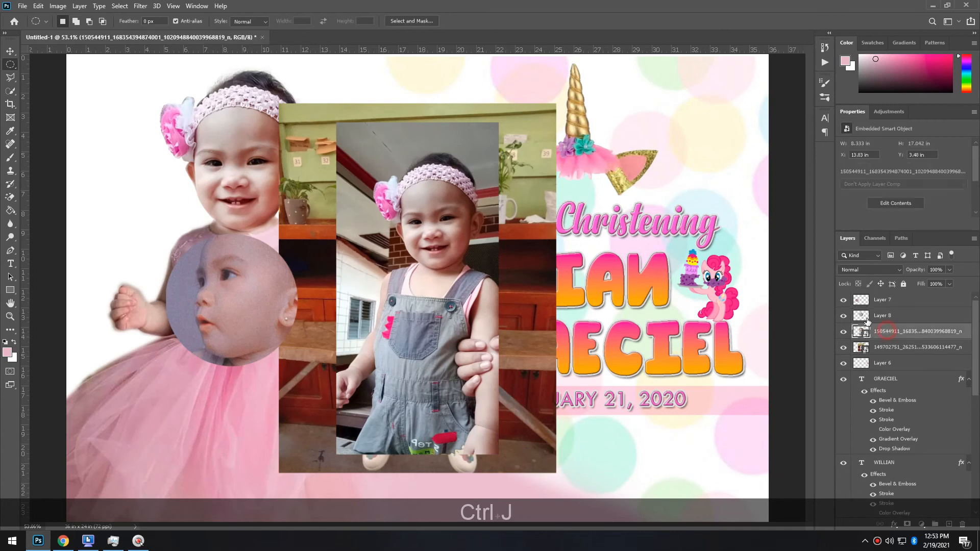
key(Delete)
click(9, 51)
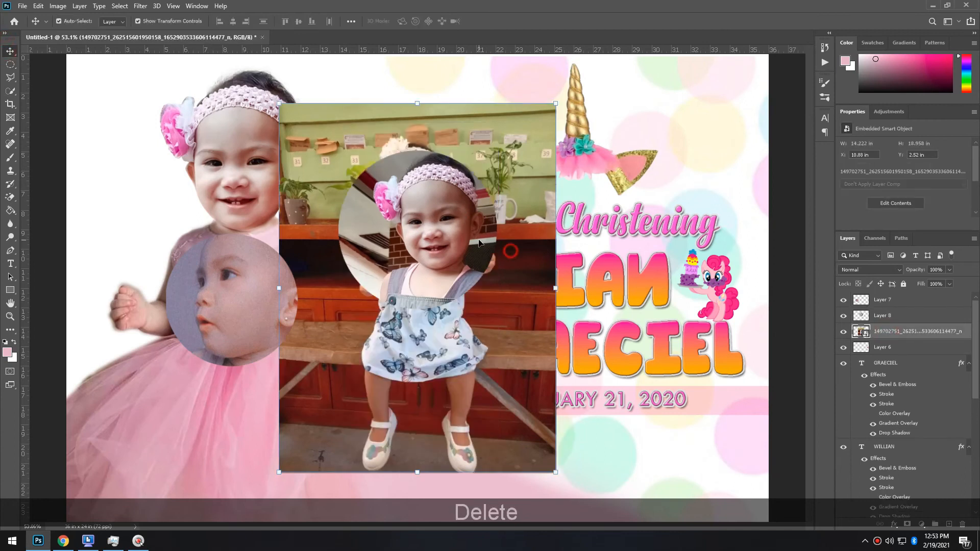
drag(452, 247, 243, 436)
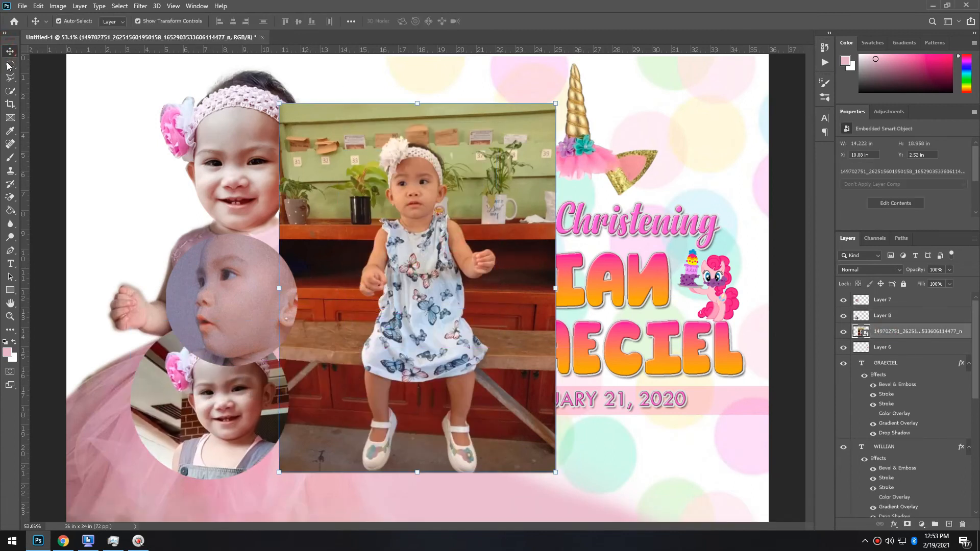
Cut a circle of the toddler in the butterfly dress and delete the rectangular original
click(9, 64)
drag(352, 124, 503, 286)
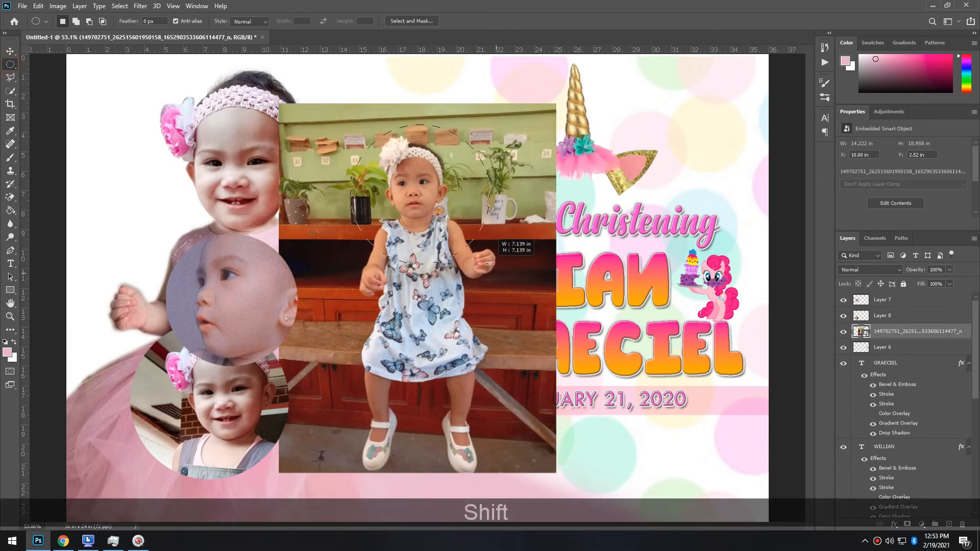
key(ctrl+j)
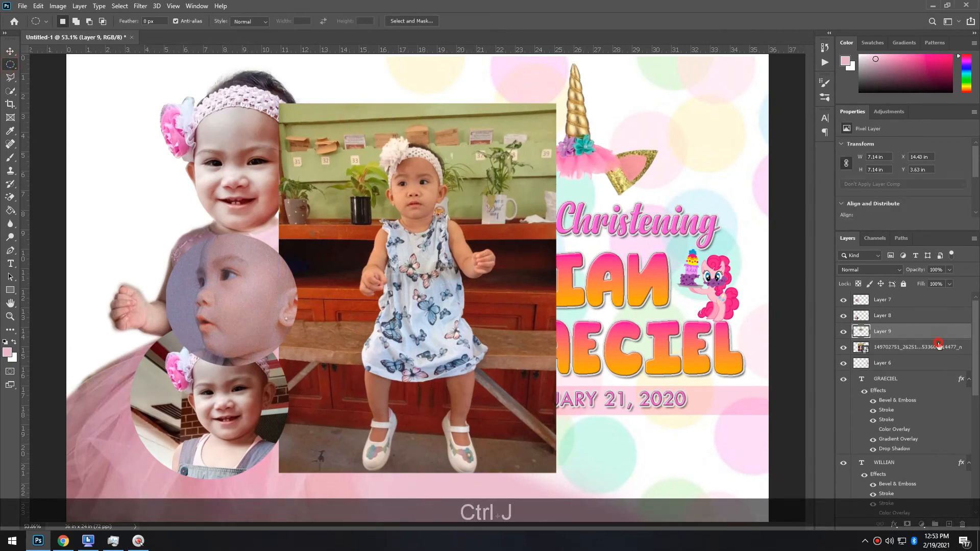
click(934, 348)
key(Delete)
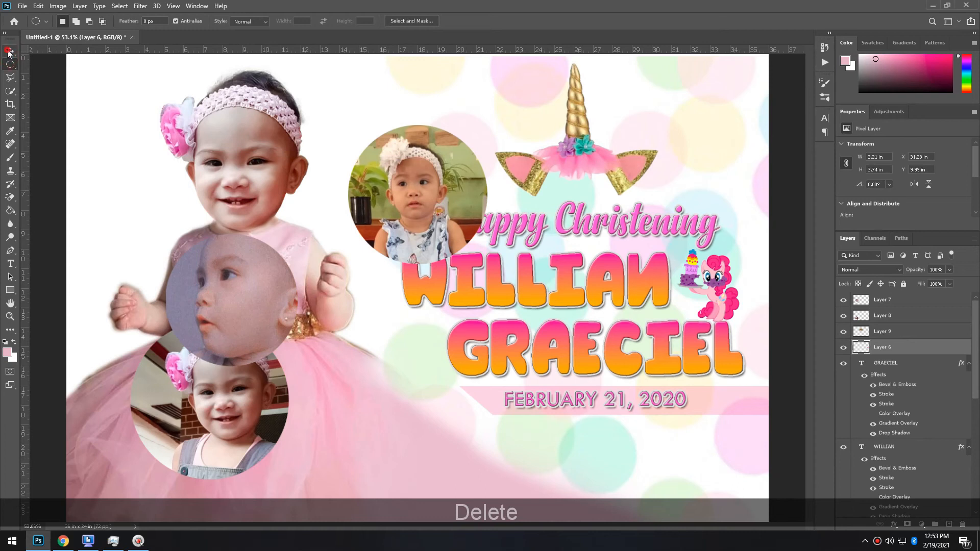
click(8, 51)
click(952, 333)
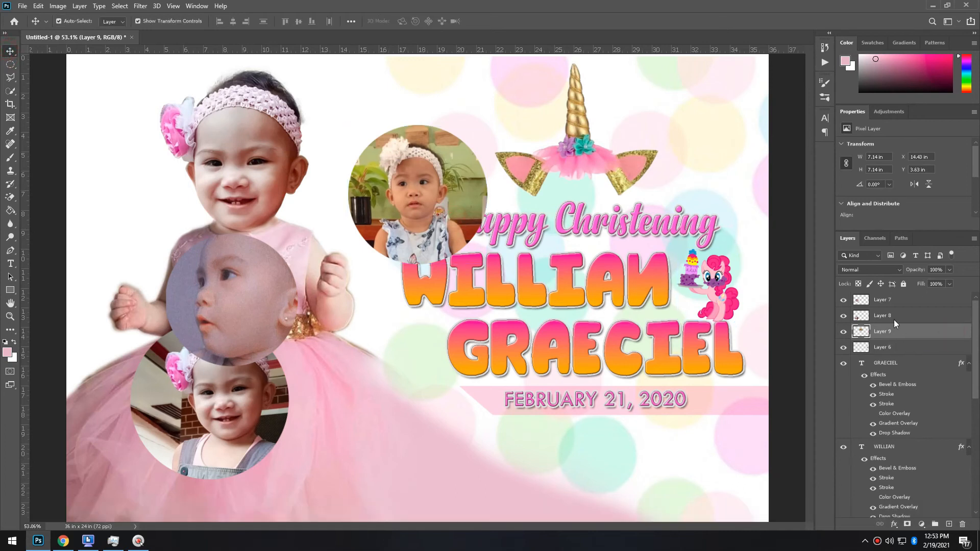
double_click(899, 331)
Give the butterfly dress circle a thicker light pink stroke and a bevel
click(607, 272)
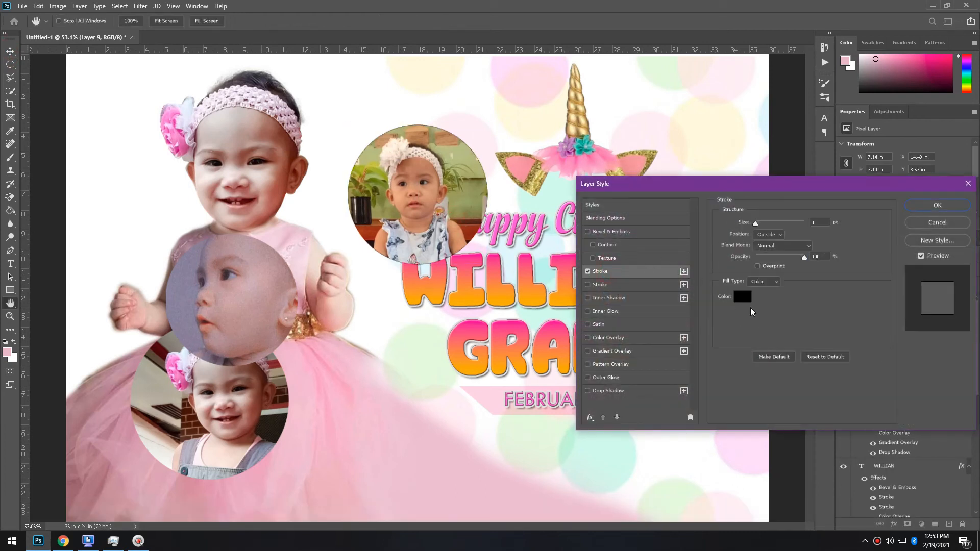
click(745, 298)
click(538, 507)
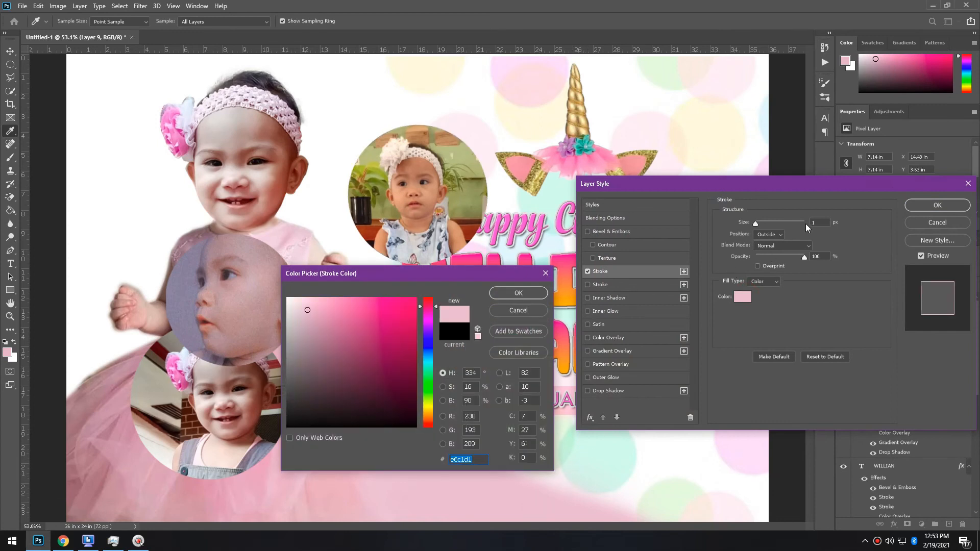
click(540, 294)
drag(756, 223, 764, 222)
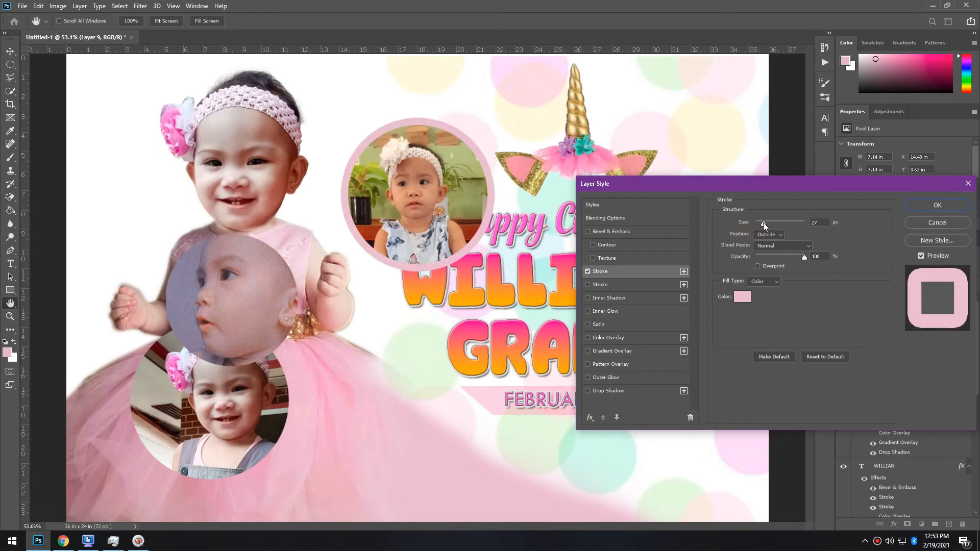
click(623, 232)
click(938, 206)
Copy the border styles to the overalls circle and change its stroke to cream
key(alt)
drag(895, 327, 895, 317)
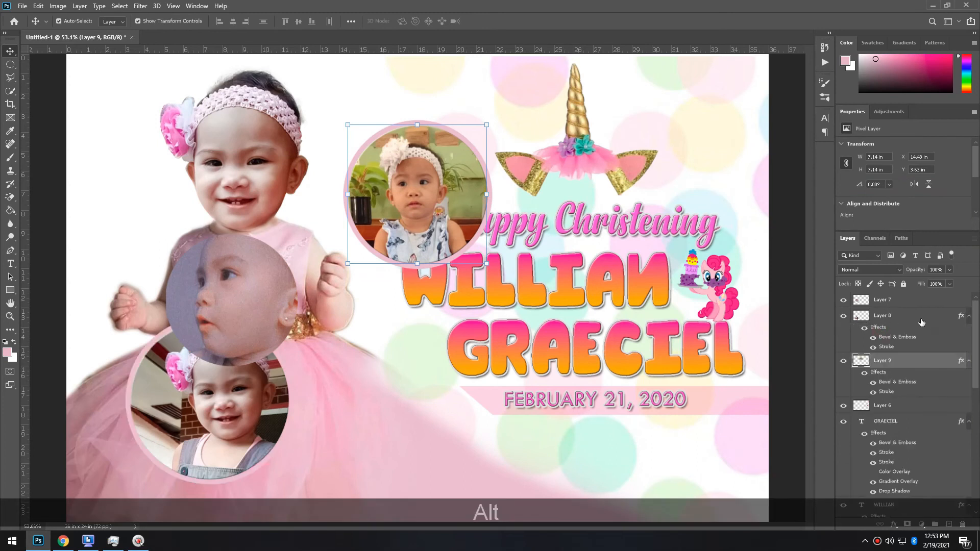
double_click(919, 316)
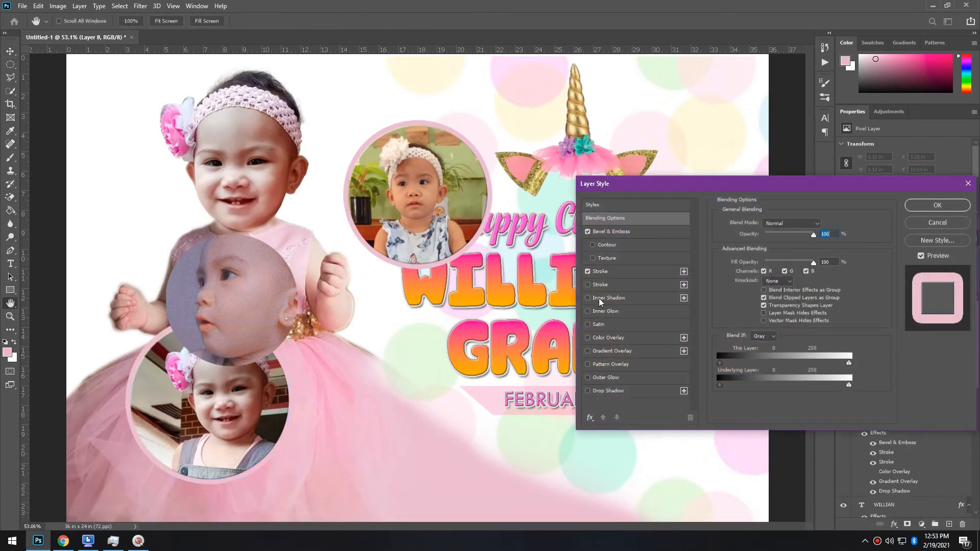
click(601, 272)
click(743, 297)
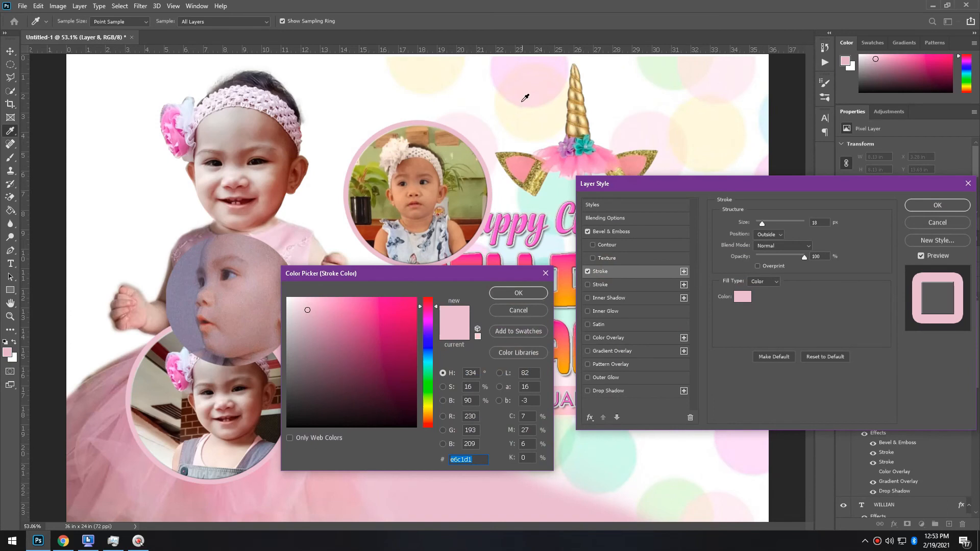
click(531, 122)
click(536, 296)
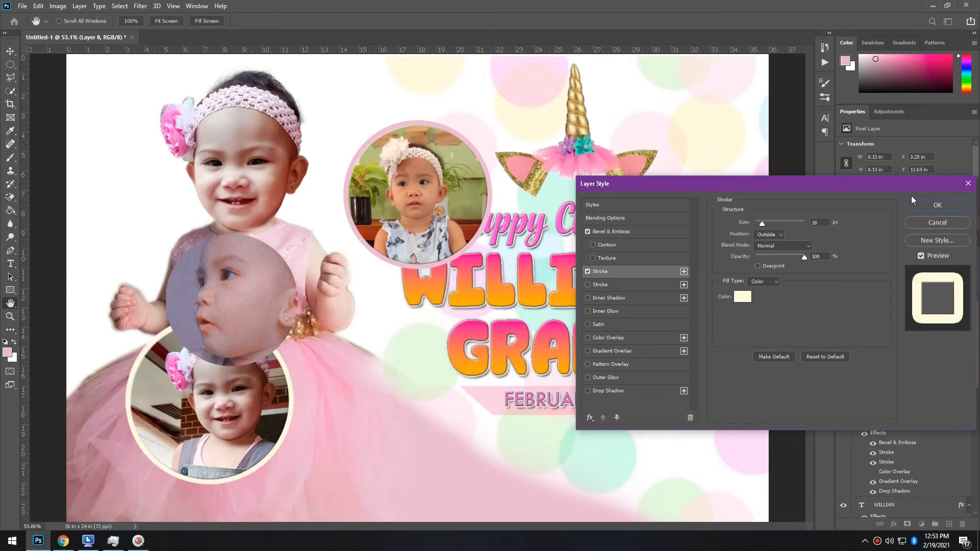
click(923, 205)
Copy the border styles to the face circle and change its stroke to hot pink
key(alt)
drag(873, 338, 899, 301)
click(882, 300)
key(h)
double_click(919, 300)
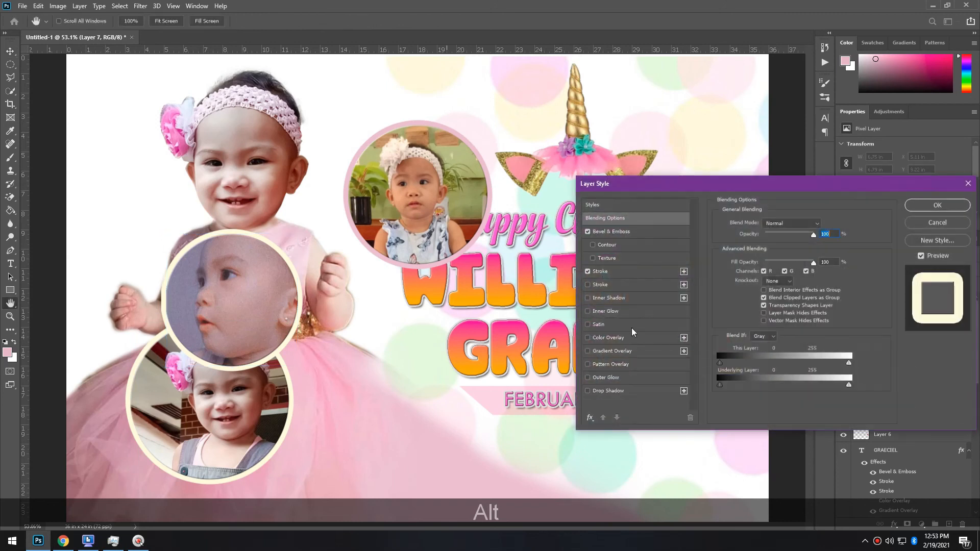
click(611, 271)
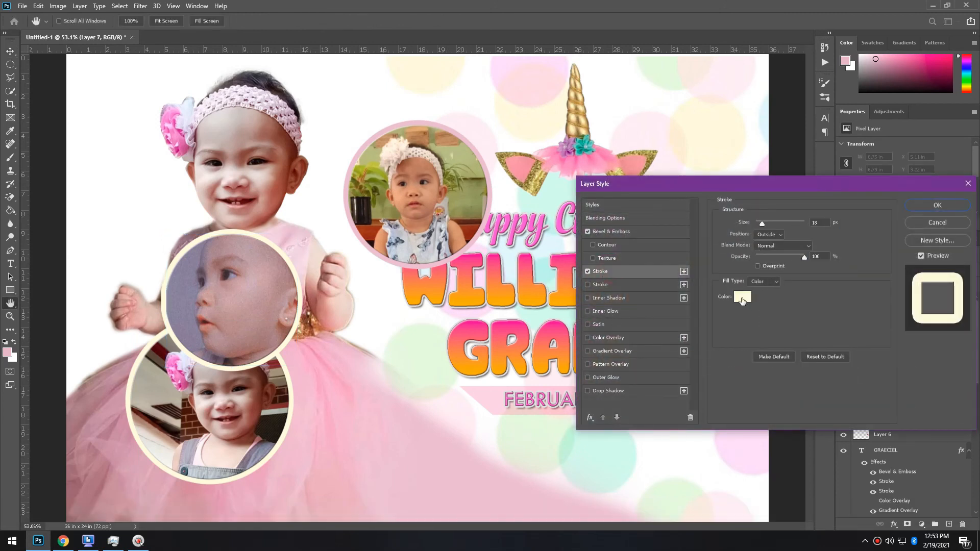
click(742, 298)
click(744, 498)
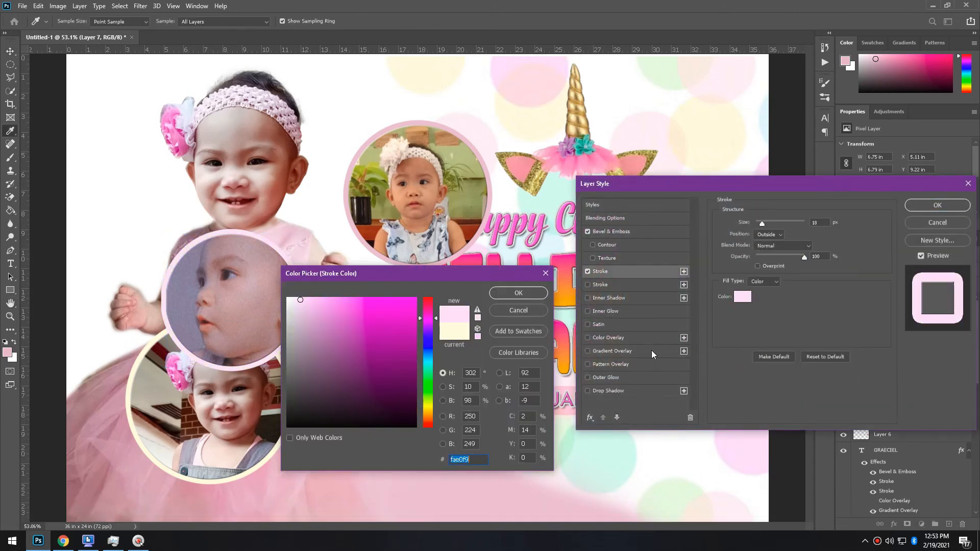
click(709, 122)
drag(427, 350, 427, 307)
click(371, 298)
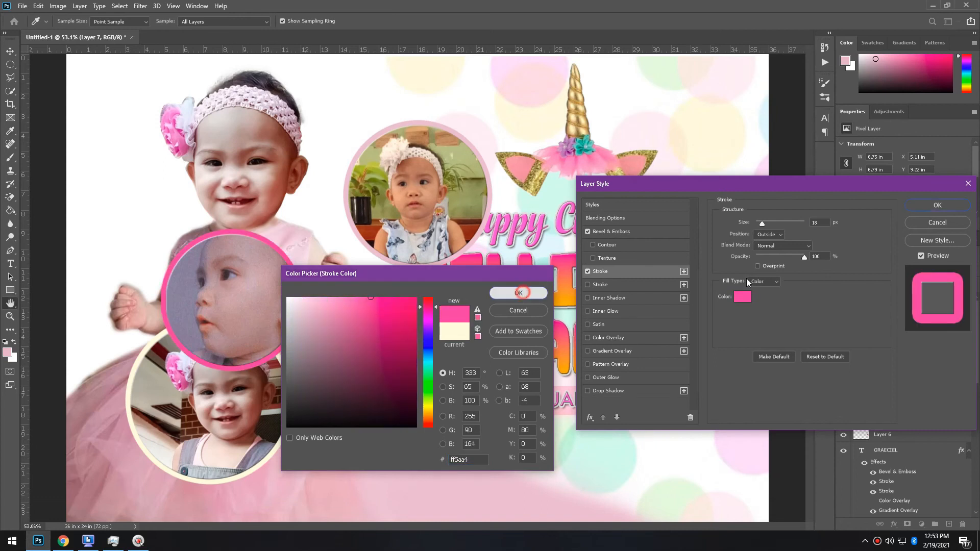
click(518, 294)
click(938, 204)
Shrink the cream-bordered circle and move it up beside the date
scroll(301, 381, down, 3)
drag(301, 380, 447, 388)
drag(467, 324, 418, 372)
key(Return)
key(Return)
key(Return)
drag(394, 425, 406, 395)
Move the pink-bordered face circle below GRAECIEL and shrink it
drag(465, 393, 491, 405)
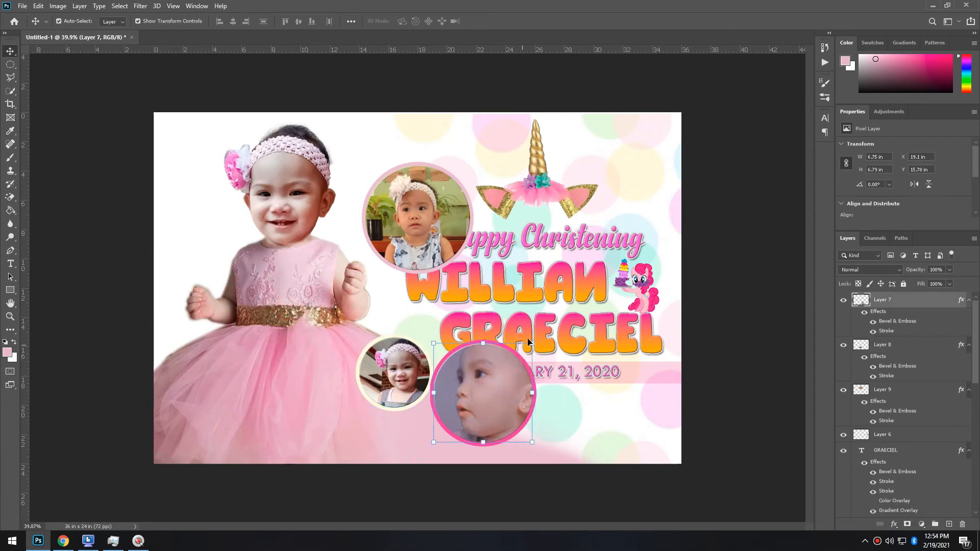
drag(529, 347, 496, 382)
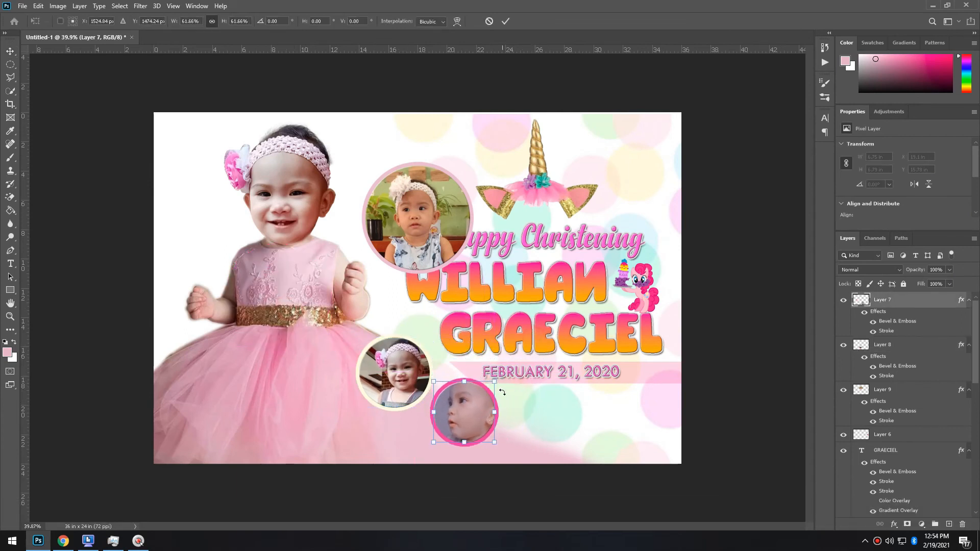
key(Return)
key(Return)
drag(479, 415, 475, 424)
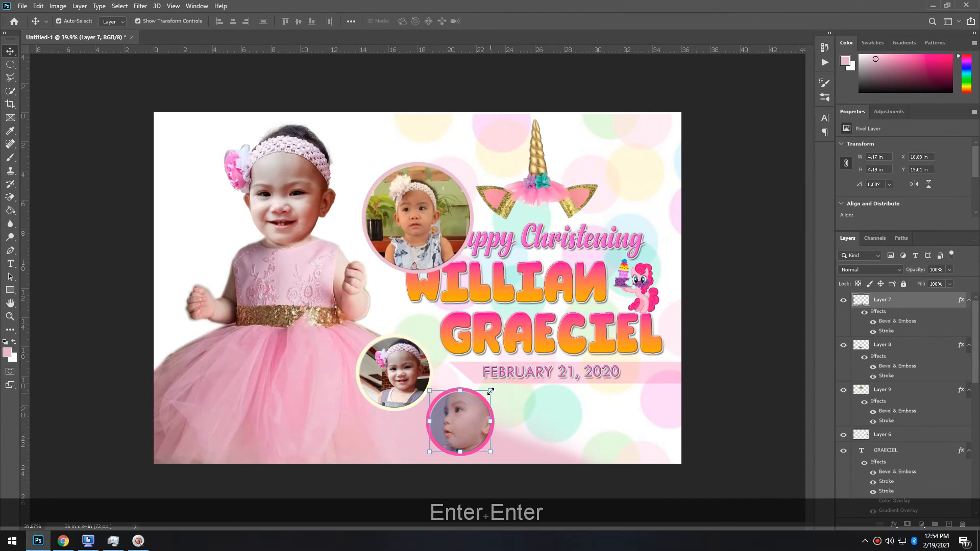
Move the top photo circle down near the date and scale it to 60%
click(435, 237)
drag(625, 339, 592, 419)
key(ctrl+t)
drag(630, 346, 627, 421)
key(Return)
key(Return)
Arrange the three photo circles side by side in one row
key(Down)
key(Right)
key(Down)
key(Right)
drag(489, 423, 564, 421)
drag(368, 359, 438, 409)
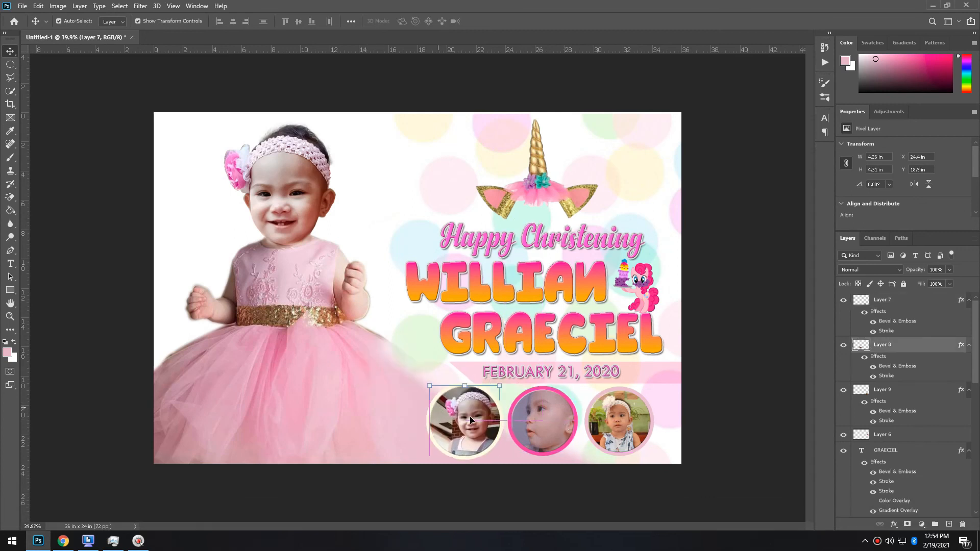
Add ruler guides along the circles' top and bottom edges, aligning the third circle to the top guide
ctrl+click(568, 384)
drag(452, 53, 499, 323)
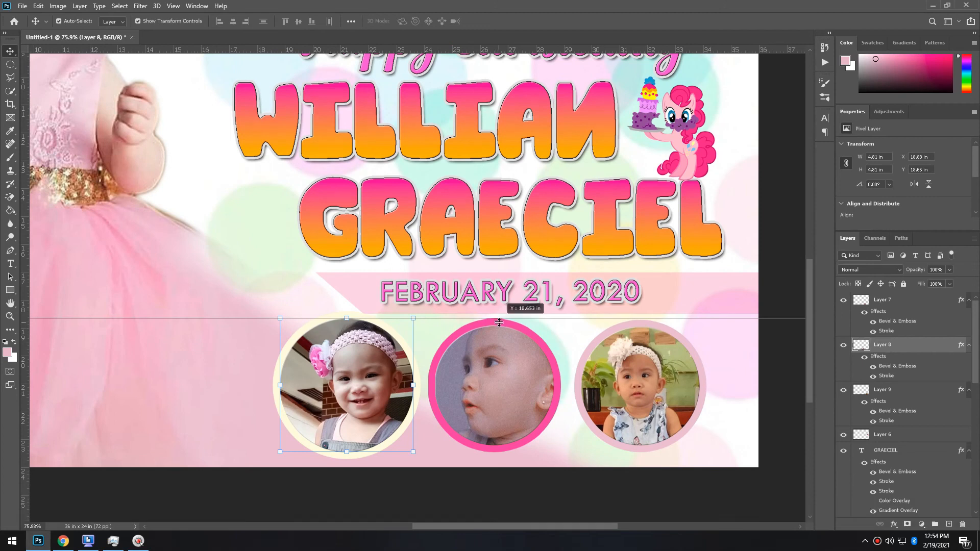
click(683, 360)
key(Up)
key(Up)
key(Up)
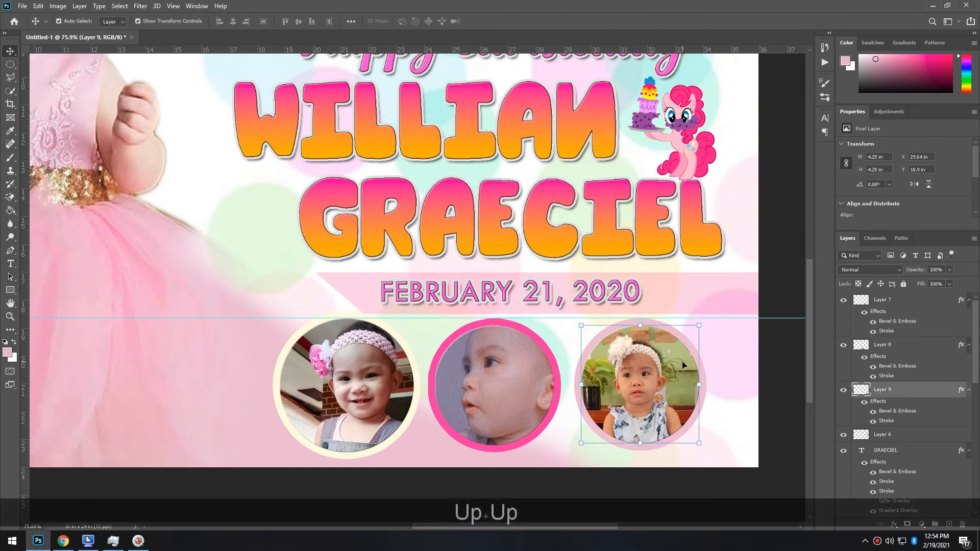
drag(599, 423, 602, 452)
Resize the third and first circles to fit exactly between the guides
click(706, 445)
click(659, 410)
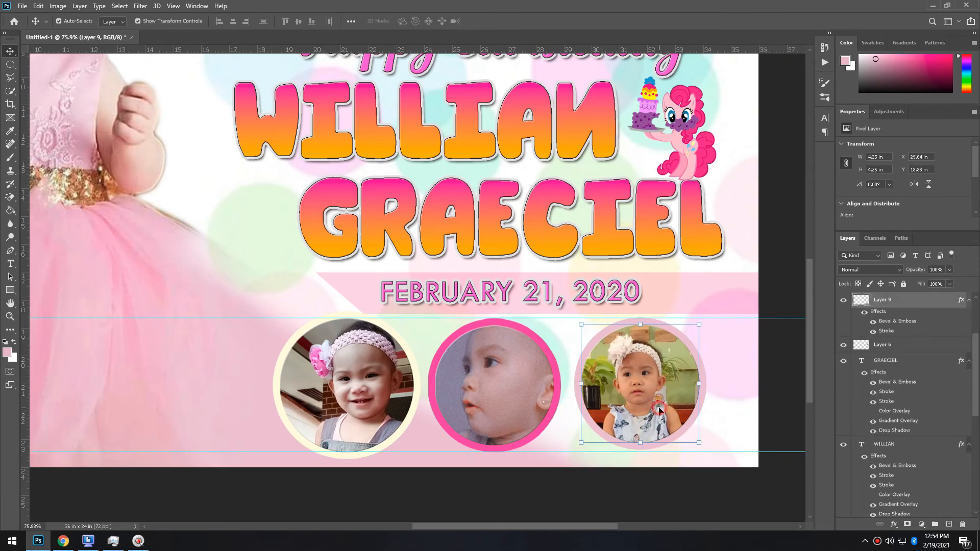
drag(697, 444, 701, 445)
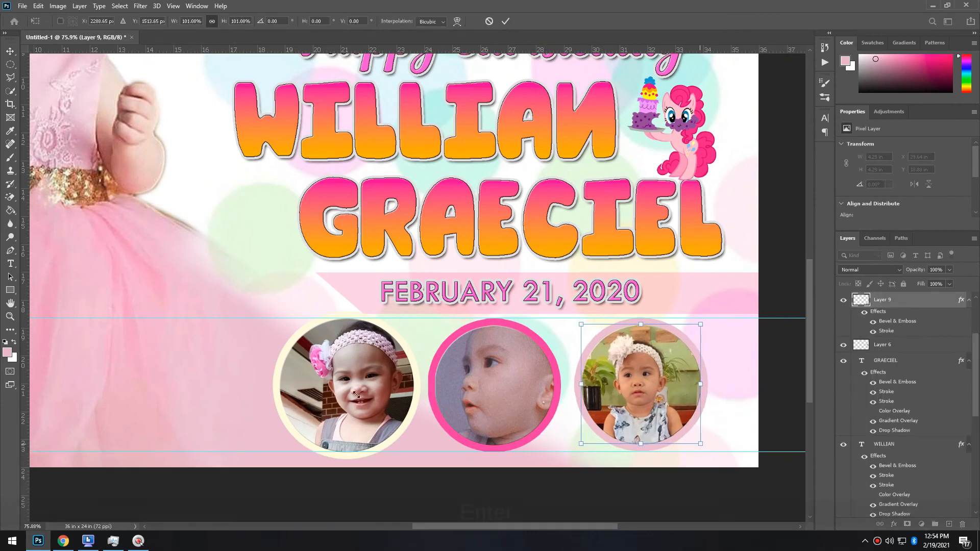
key(Return)
click(302, 424)
drag(280, 465, 294, 444)
key(Return)
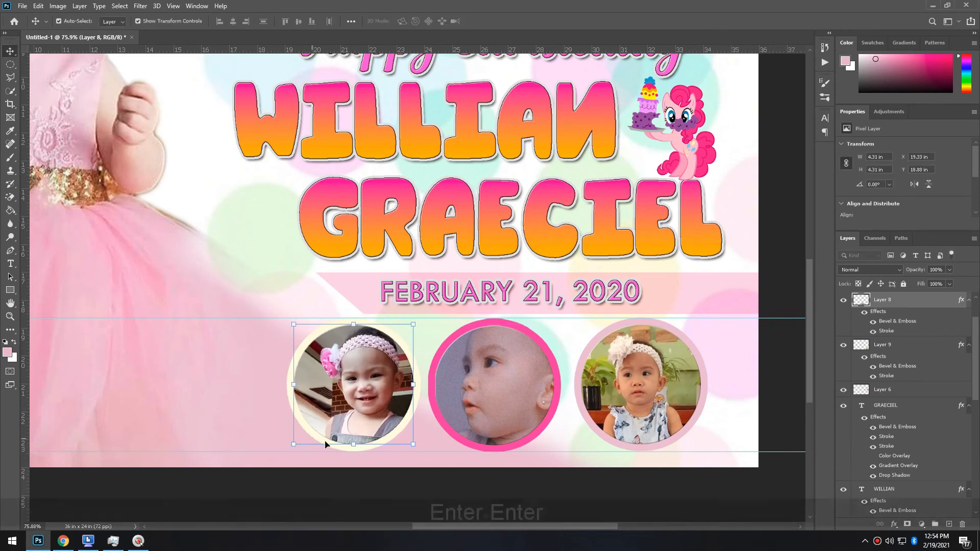
key(Return)
Nudge the middle and first circles horizontally so the row is evenly spaced
scroll(684, 349, down, 3)
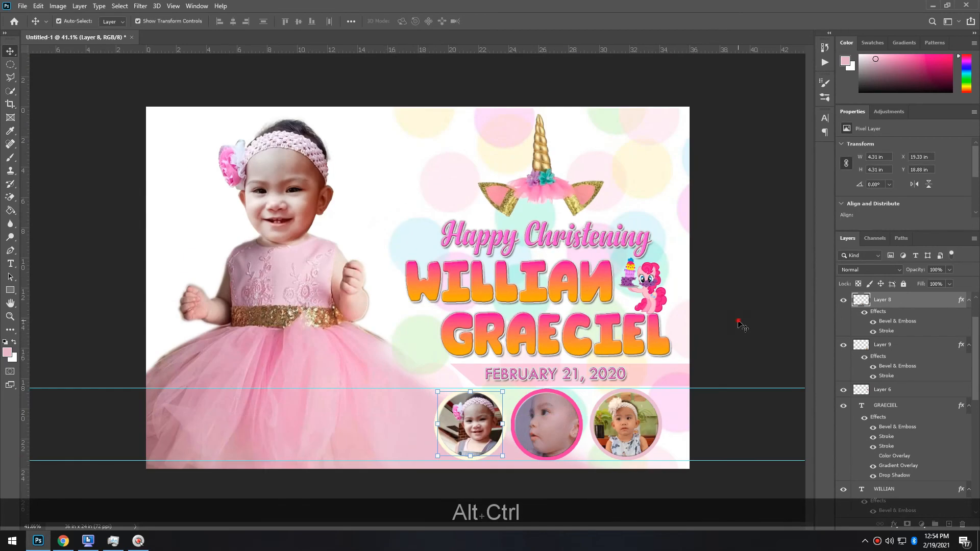
scroll(417, 285, up, 1)
ctrl+click(564, 431)
key(Right)
key(Right)
key(Right)
key(Right)
key(Right)
key(Right)
key(Right)
key(Right)
click(495, 439)
key(Right)
key(Right)
key(Right)
key(Right)
key(Right)
key(Right)
key(Right)
key(Right)
key(Left)
key(Left)
key(Left)
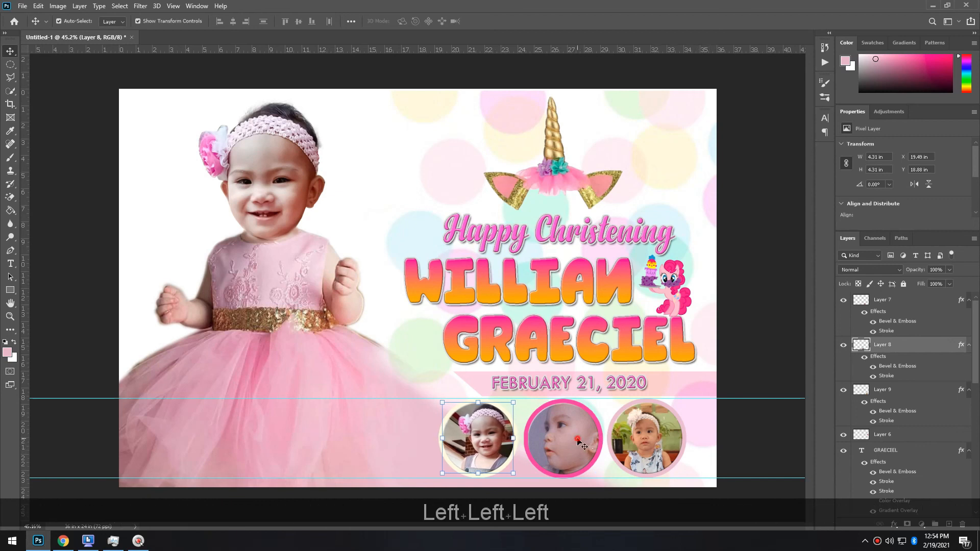
key(Right)
click(778, 439)
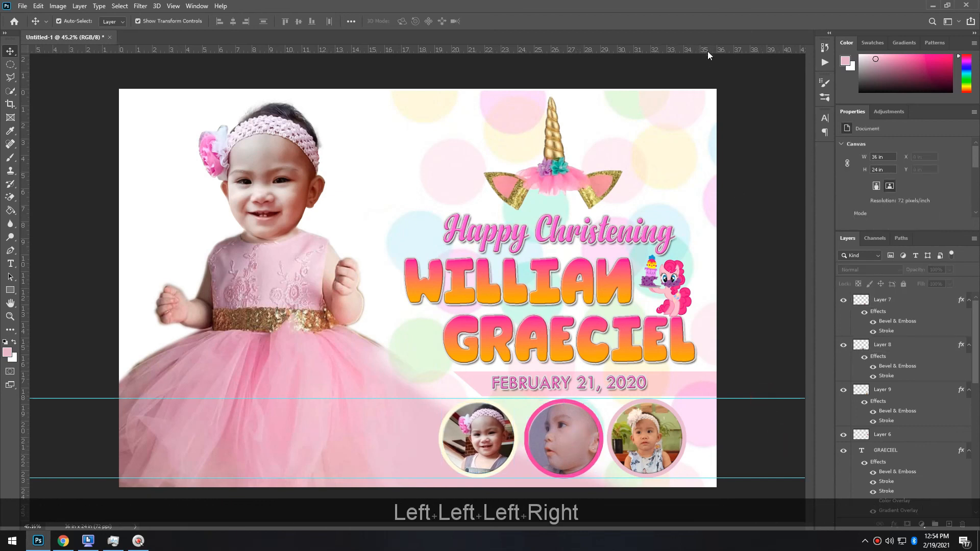
Remove the upper guide and check the unicorn headband's position, leaving it in place
drag(696, 97, 697, 56)
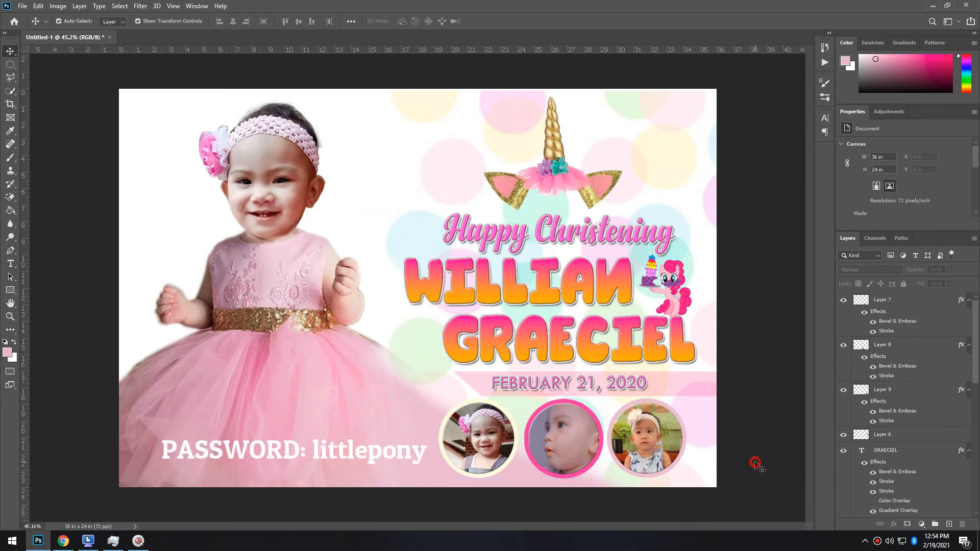
scroll(756, 465, down, 1)
click(536, 180)
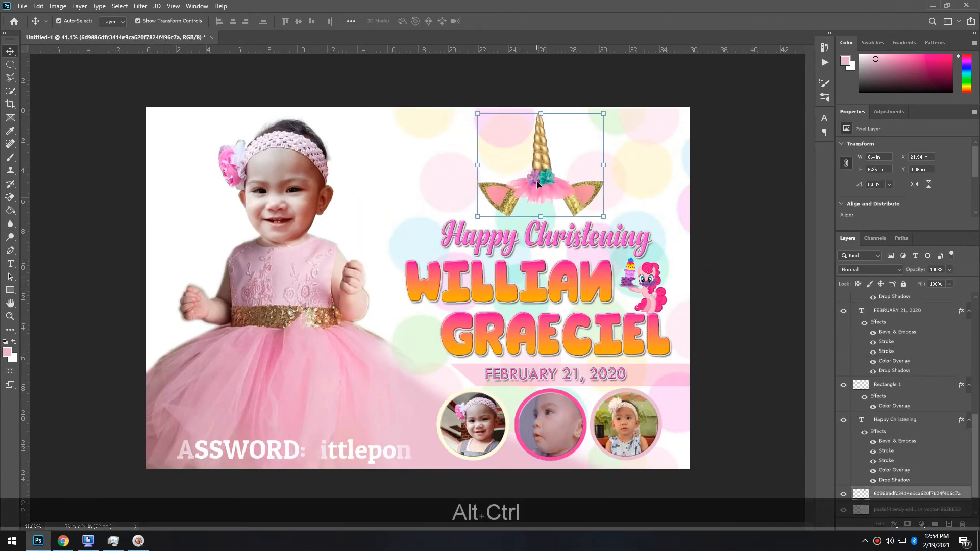
key(Right)
key(Right)
key(Left)
key(Left)
click(741, 355)
scroll(741, 355, down, 1)
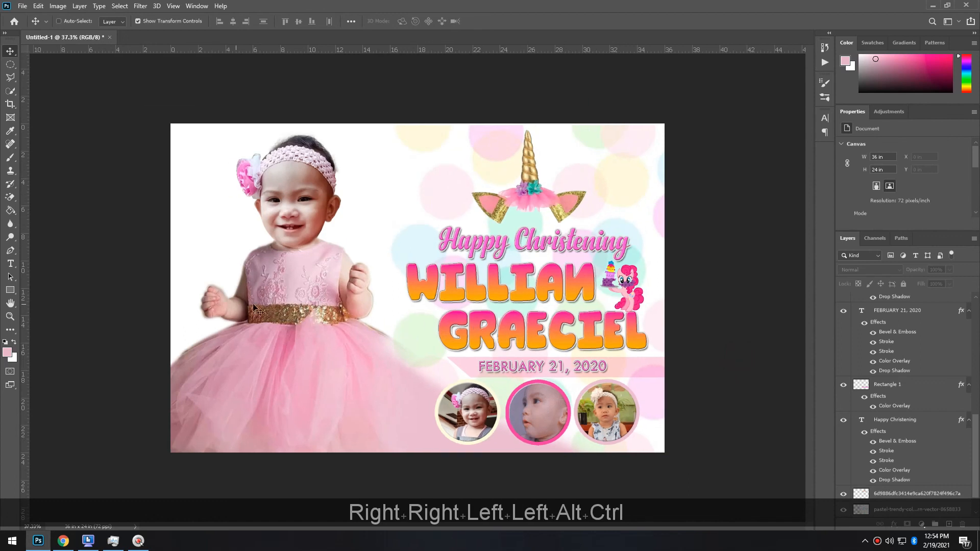
click(254, 308)
click(744, 372)
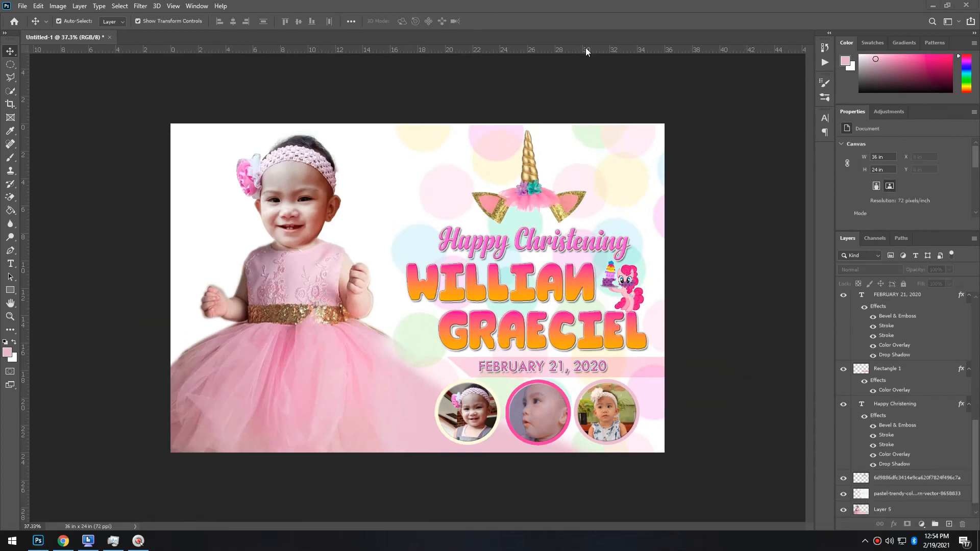
In the pony clipart results, preview and copy the sitting Pinkie Pie image
click(63, 541)
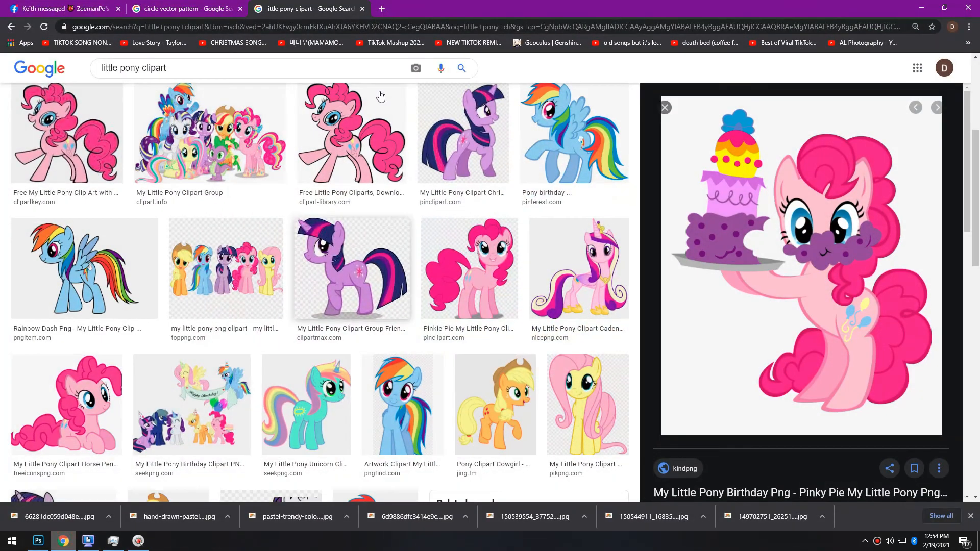
scroll(336, 305, down, 3)
scroll(336, 305, down, 4)
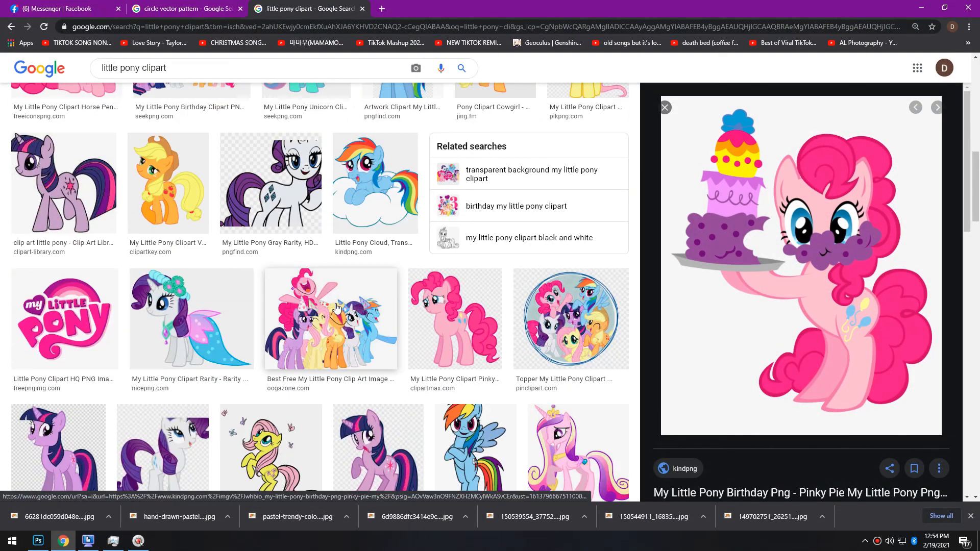
click(66, 322)
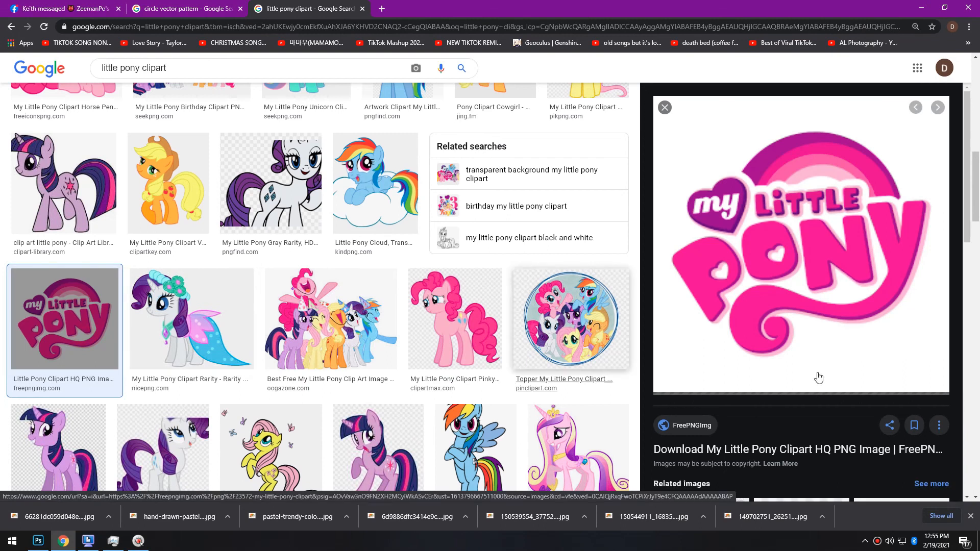
scroll(816, 376, down, 4)
scroll(813, 377, up, 3)
scroll(344, 405, down, 8)
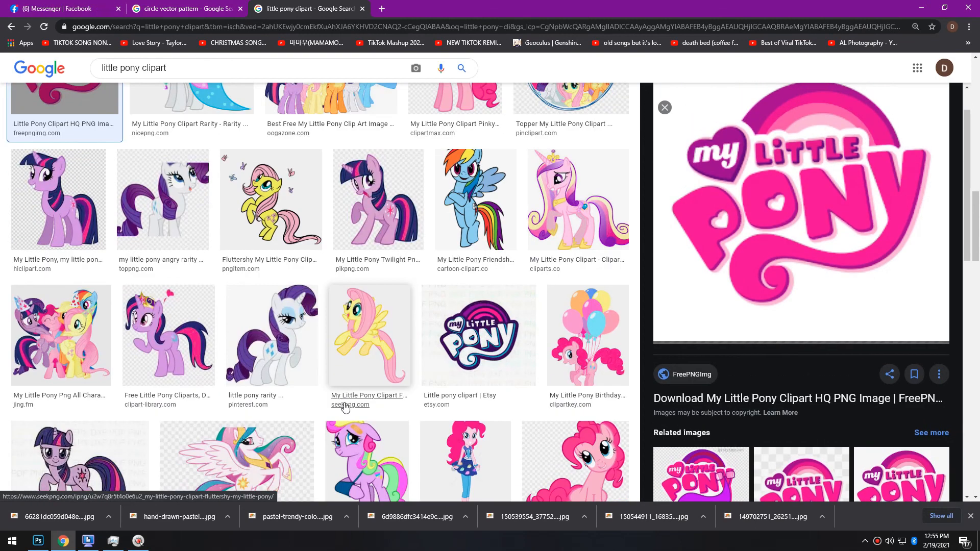
click(582, 327)
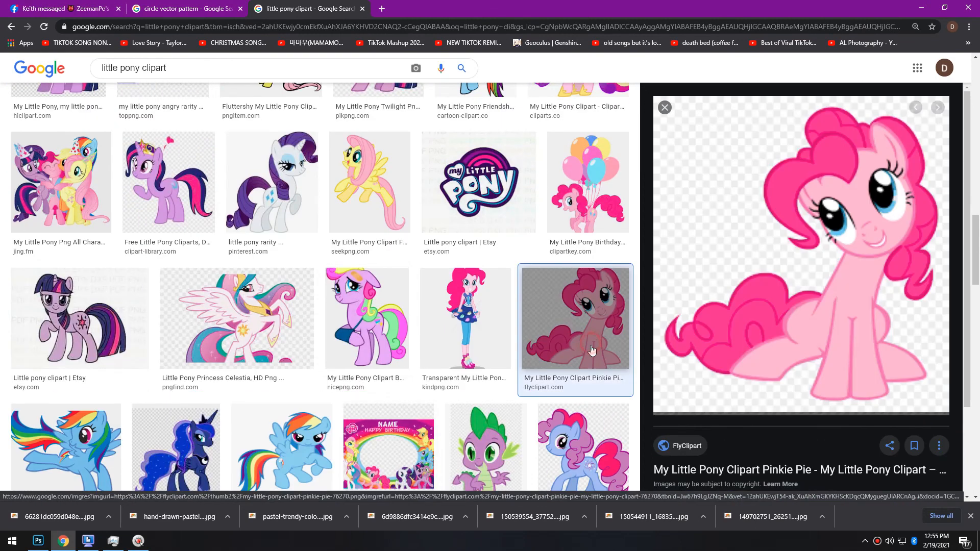
right_click(902, 219)
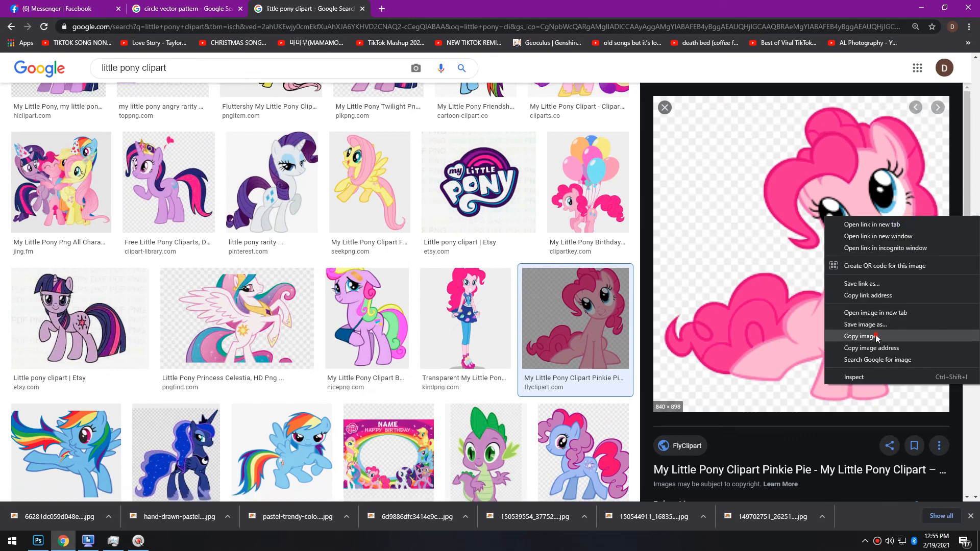
click(831, 337)
Open the related running Pinkie Pie image and copy it
scroll(829, 339, down, 5)
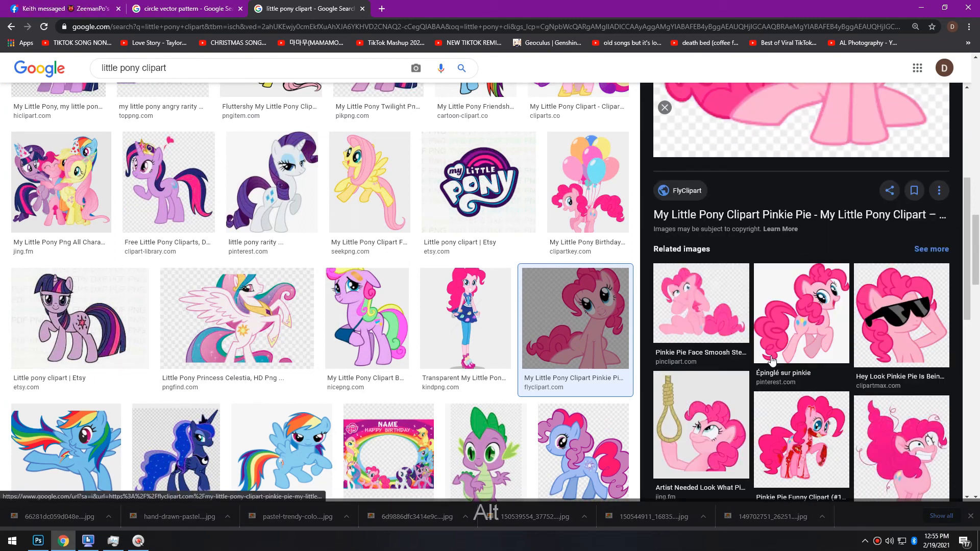
scroll(747, 363, down, 2)
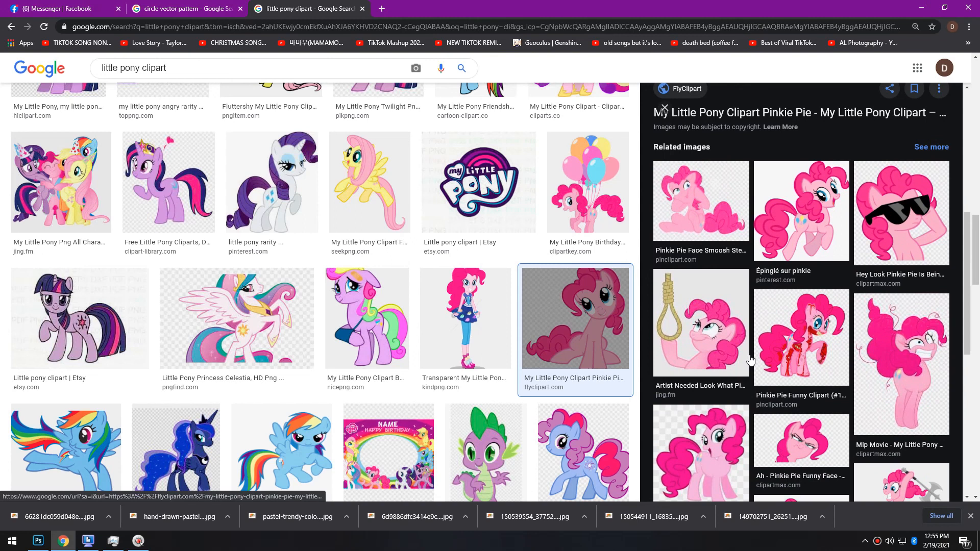
click(820, 230)
right_click(832, 264)
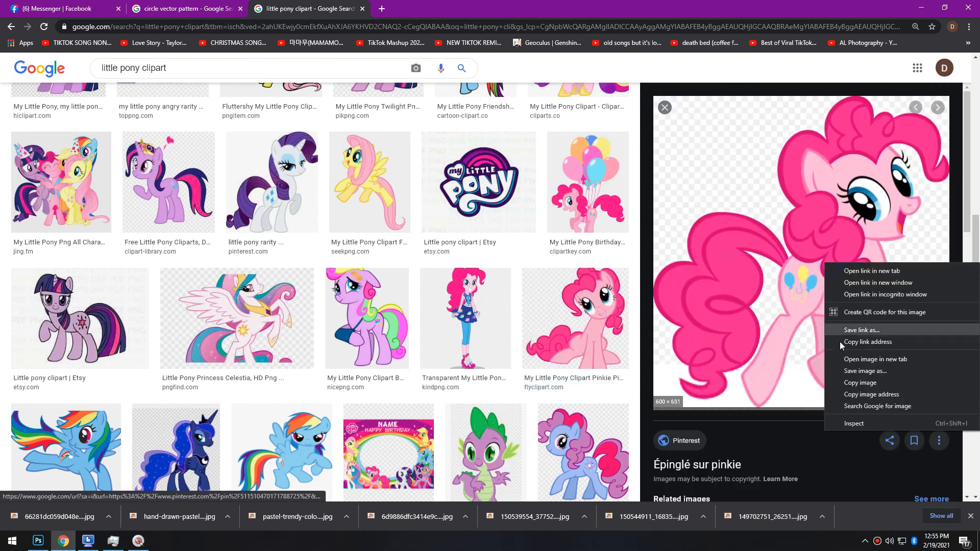
click(856, 379)
key(alt+Tab)
Paste the running Pinkie Pie and Magic Erase its black background
key(ctrl+v)
key(e)
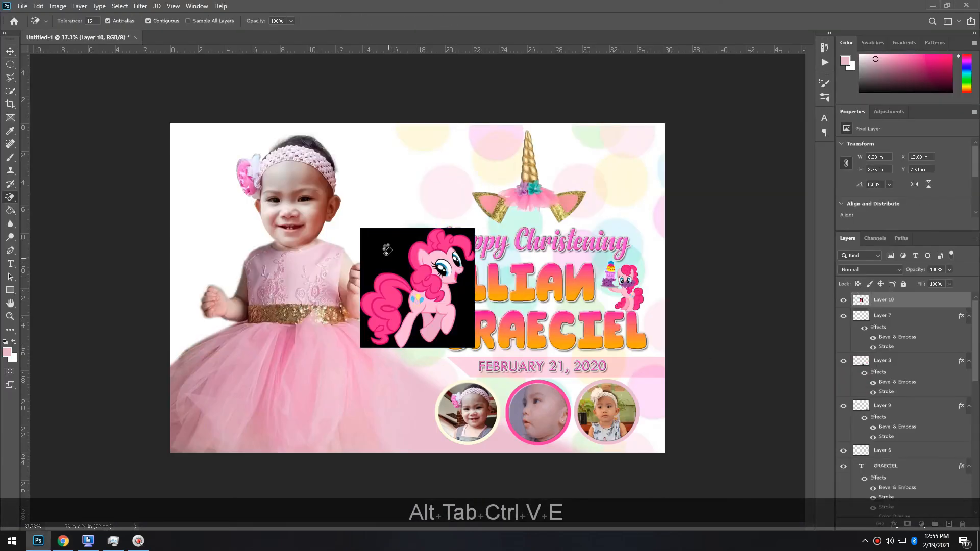
click(461, 295)
scroll(427, 304, up, 3)
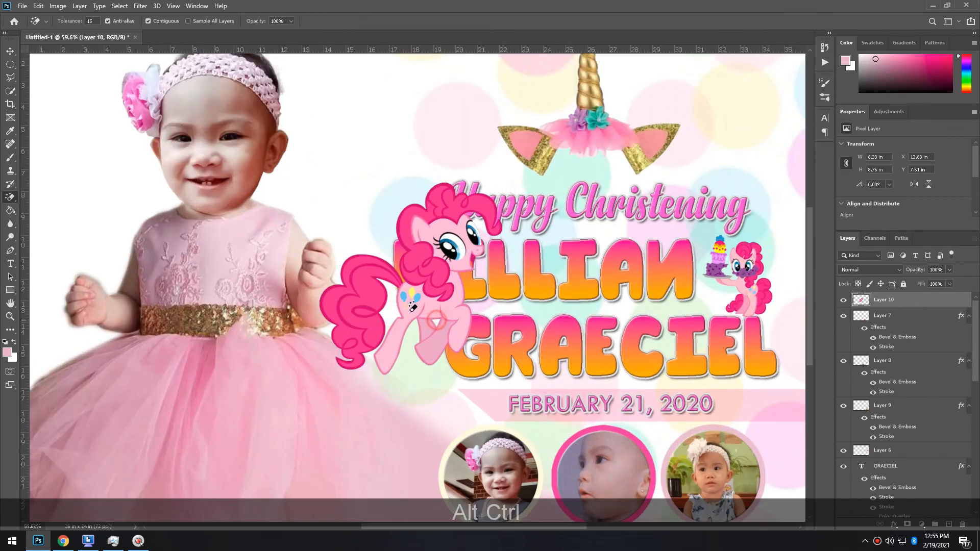
scroll(412, 306, down, 2)
Shrink Pinkie Pie to about 73% and place it at the bottom, left of the photo circles
key(v)
drag(452, 320, 413, 438)
drag(443, 338, 408, 375)
drag(392, 409, 424, 397)
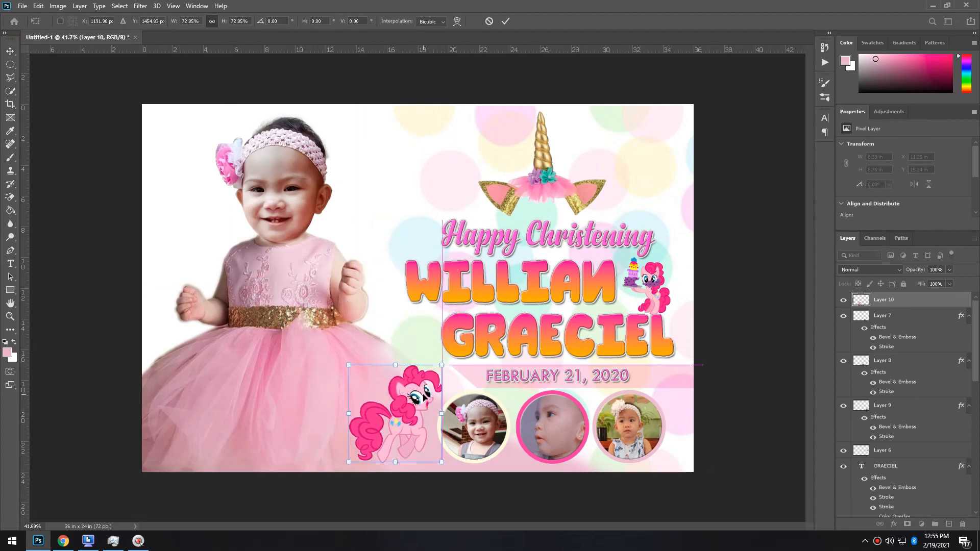
key(Return)
key(Left)
key(Down)
key(Left)
key(Down)
key(Left)
key(Down)
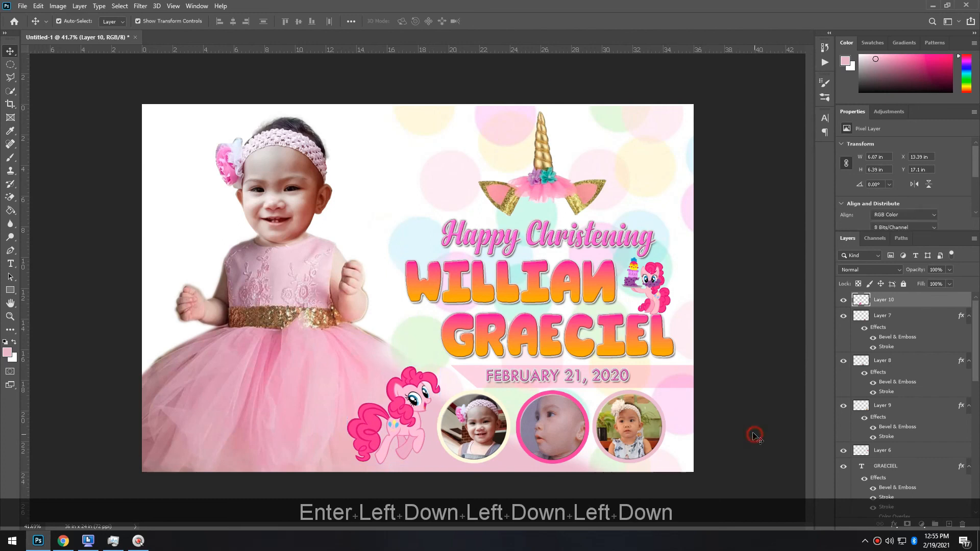
click(754, 435)
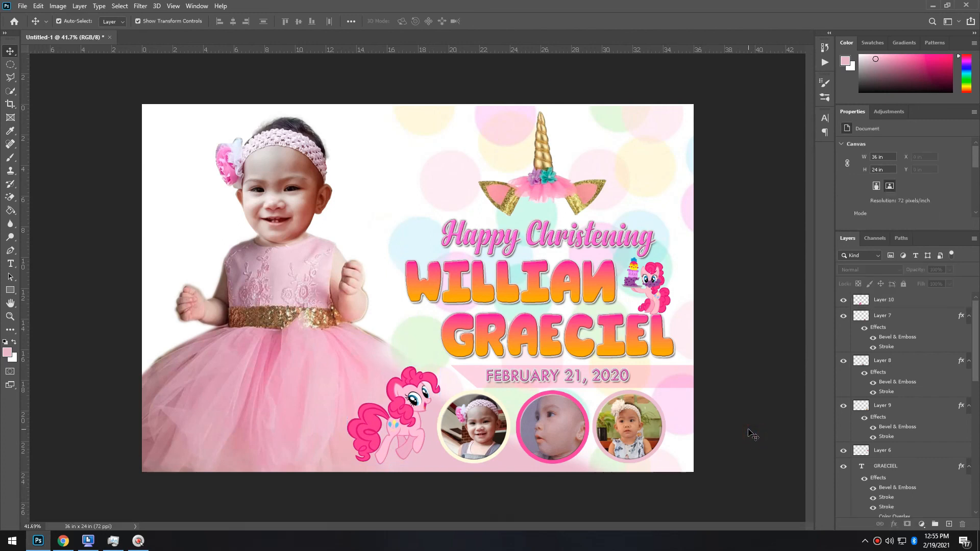
scroll(753, 434, down, 1)
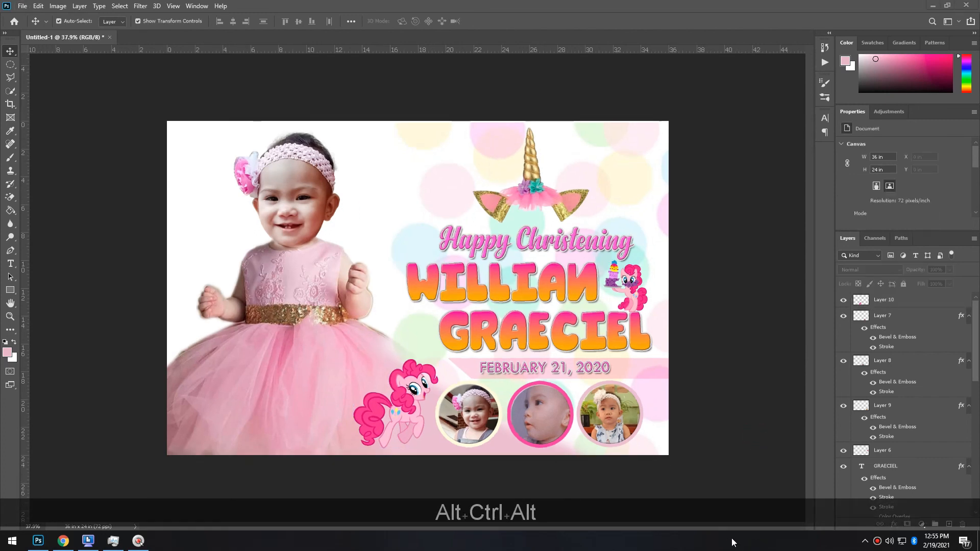